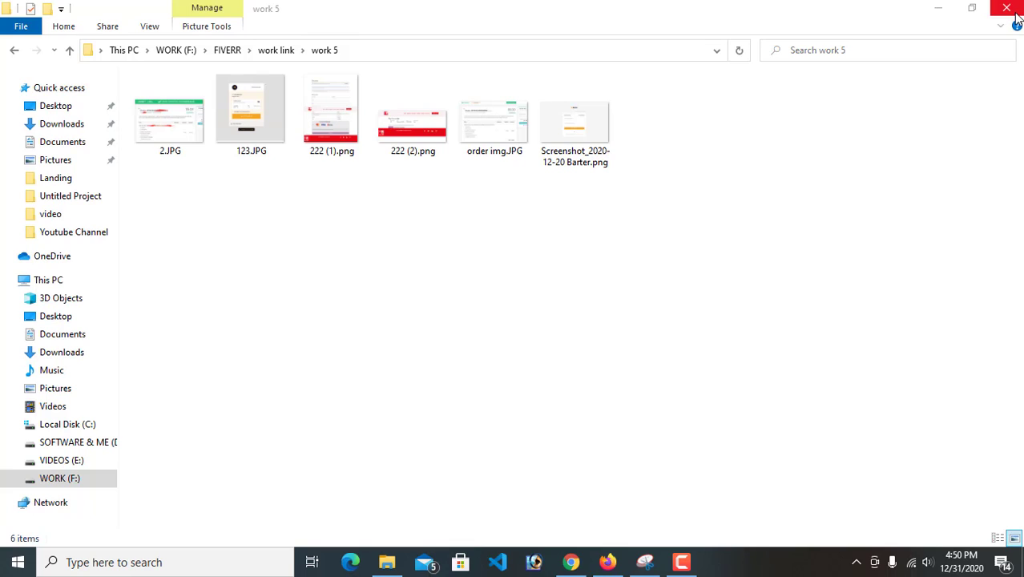
Close the work 5 folder window to return to the desktop
click(750, 271)
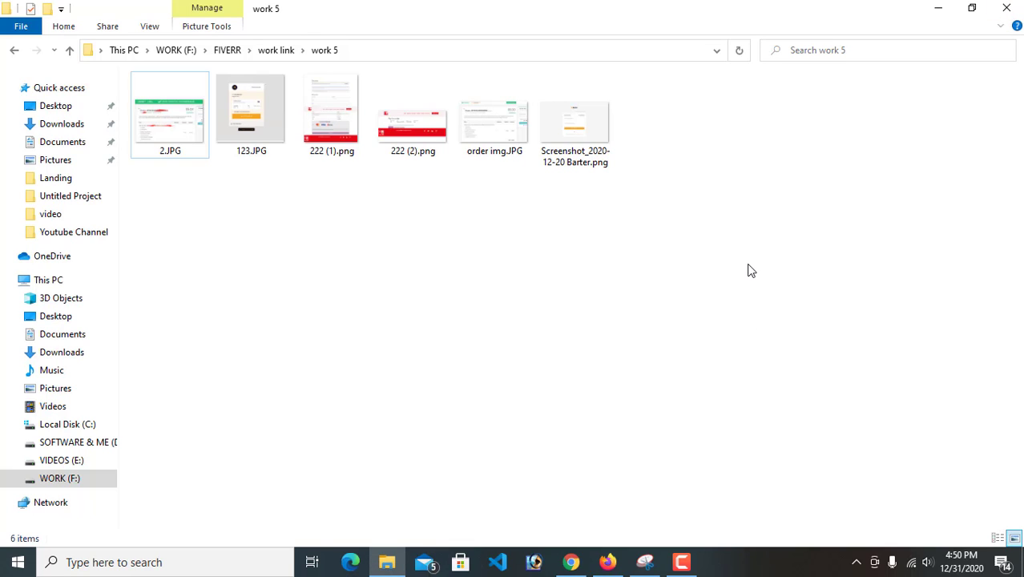
click(1005, 8)
right_click(537, 48)
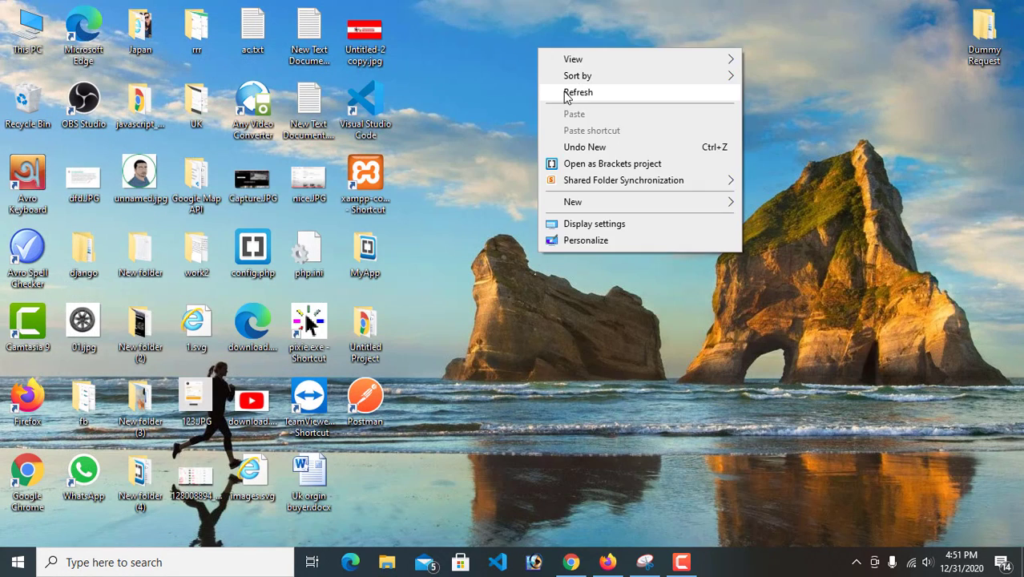
right_click(476, 77)
click(508, 121)
right_click(466, 93)
click(493, 138)
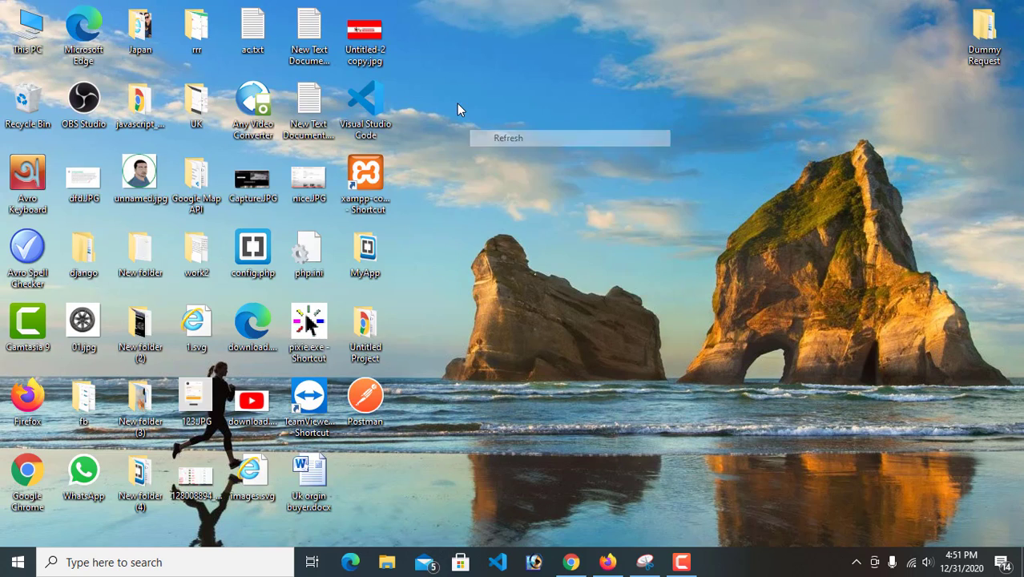
right_click(458, 104)
click(493, 152)
right_click(454, 88)
click(497, 133)
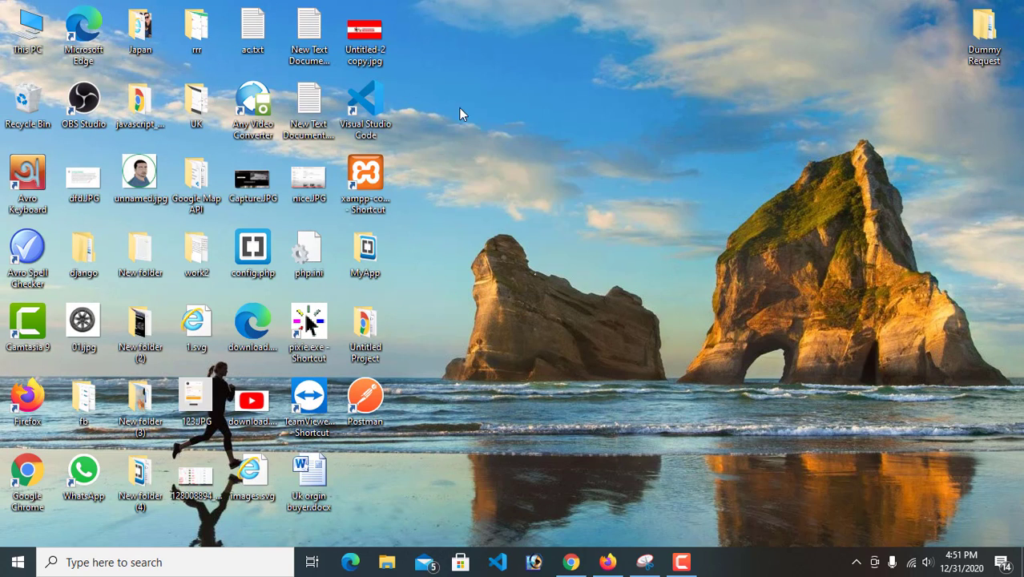
right_click(455, 103)
click(485, 145)
right_click(455, 91)
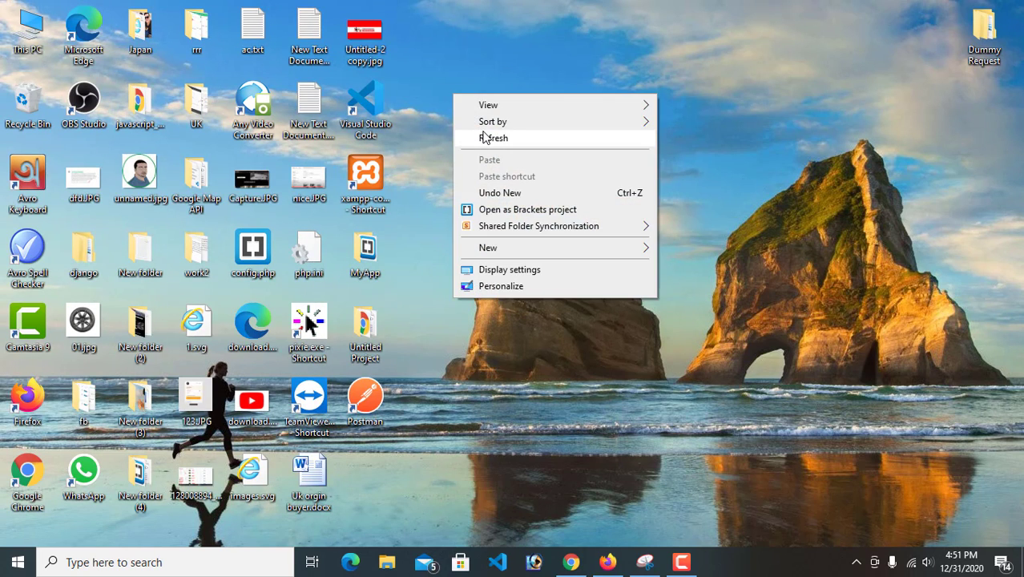
click(484, 135)
right_click(451, 86)
click(491, 128)
right_click(451, 90)
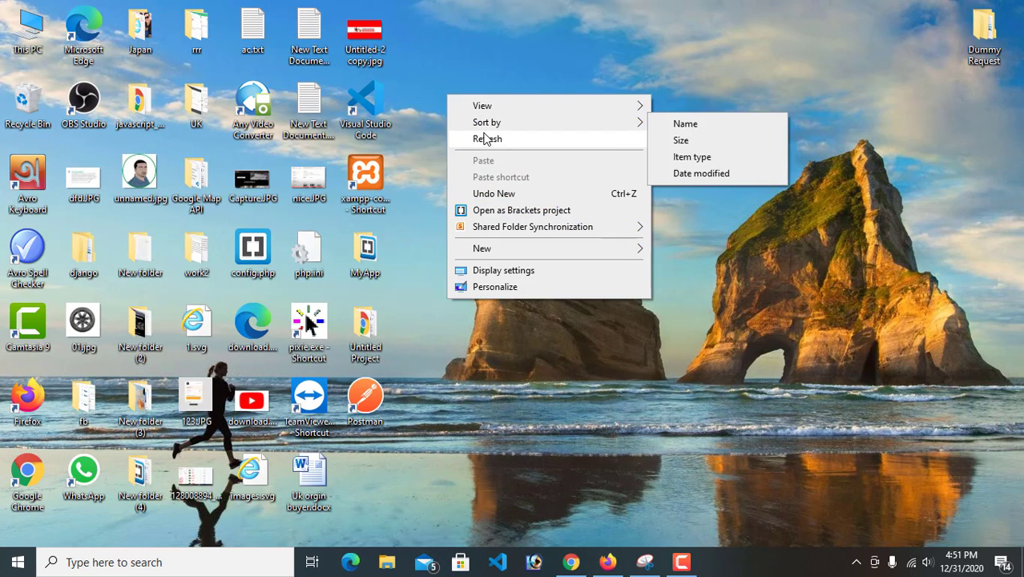
click(486, 133)
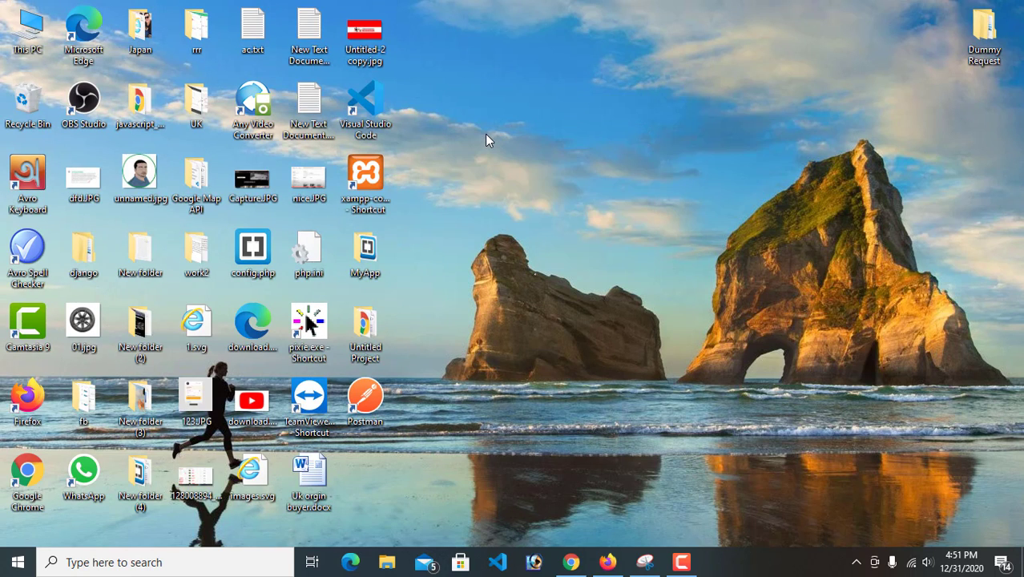
right_click(505, 78)
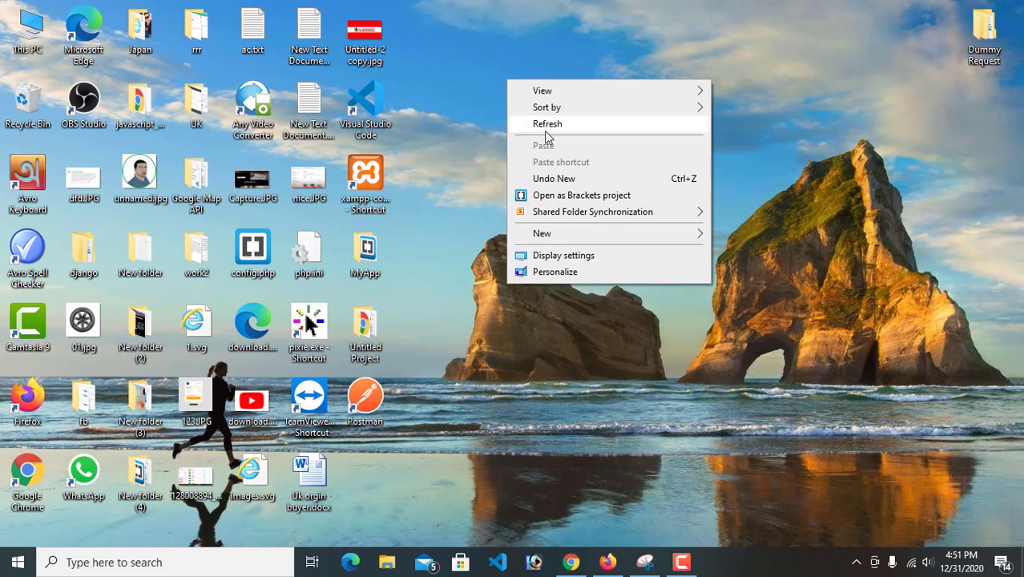
click(546, 128)
right_click(479, 78)
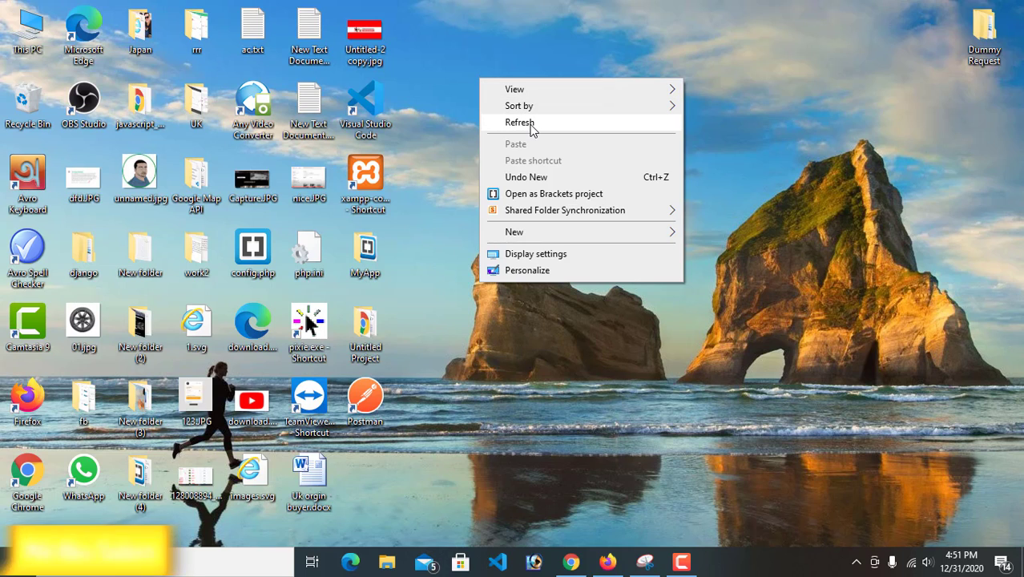
click(454, 82)
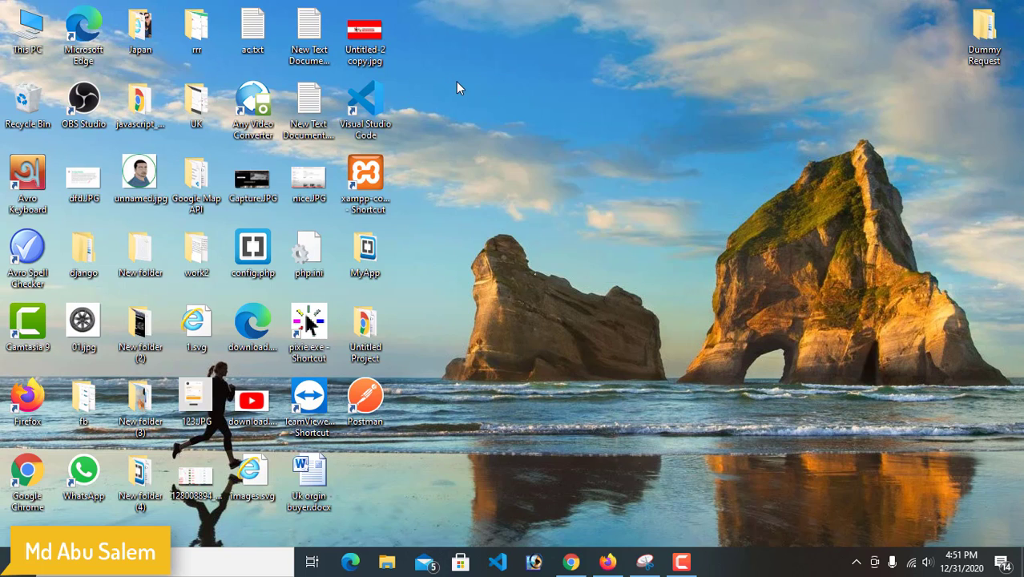
right_click(544, 81)
click(581, 126)
right_click(503, 81)
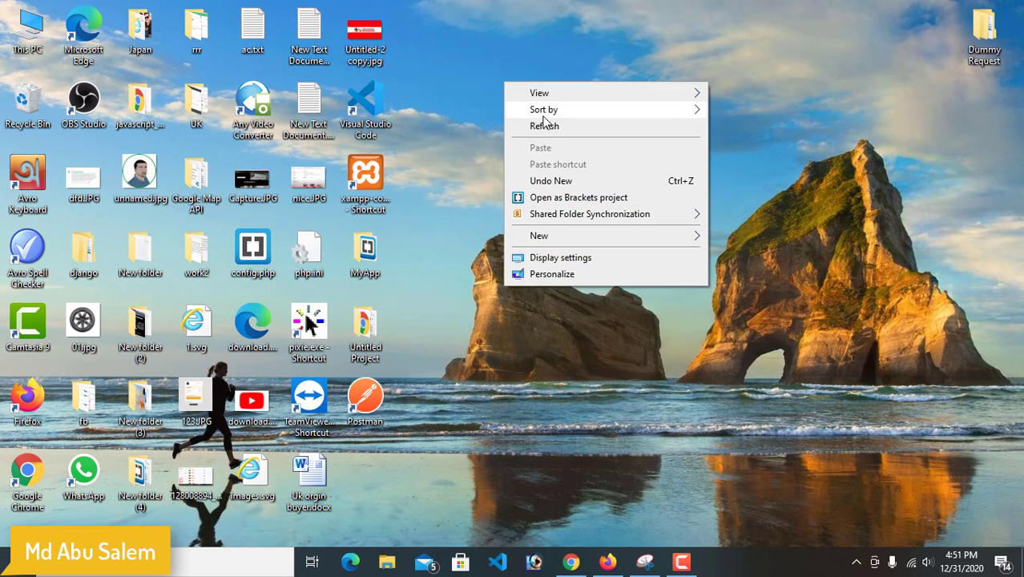
click(545, 124)
right_click(493, 90)
click(548, 134)
right_click(466, 91)
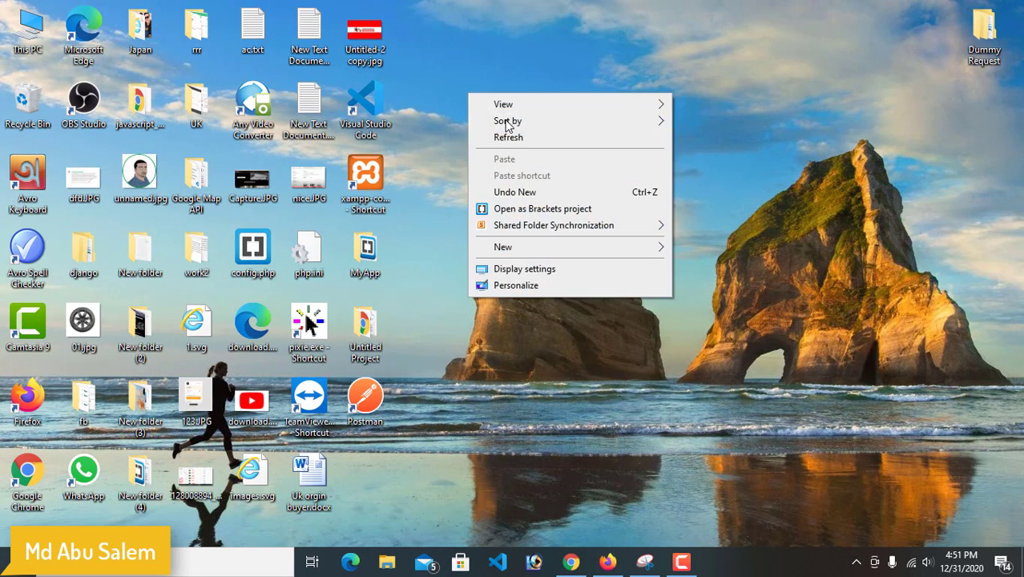
click(521, 137)
right_click(450, 109)
click(499, 154)
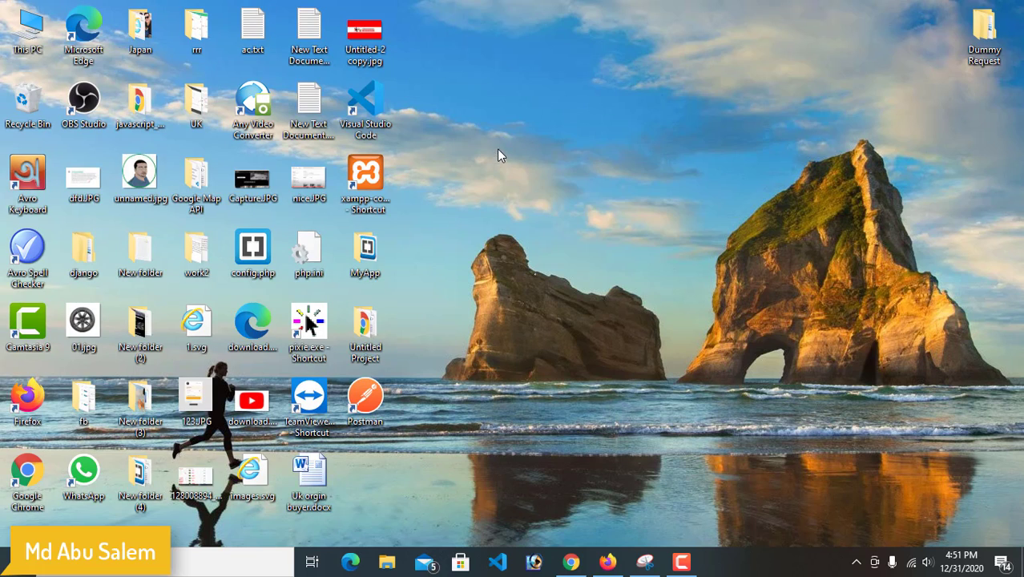
Launch the XAMPP Control Panel, start the Apache and MySQL modules, and minimize its window
click(385, 175)
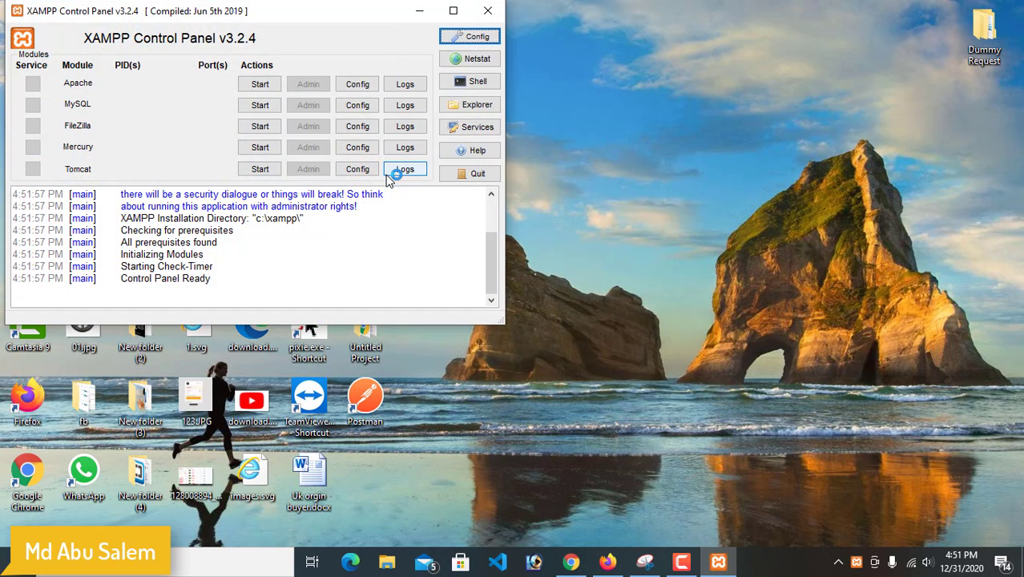
drag(251, 13, 755, 68)
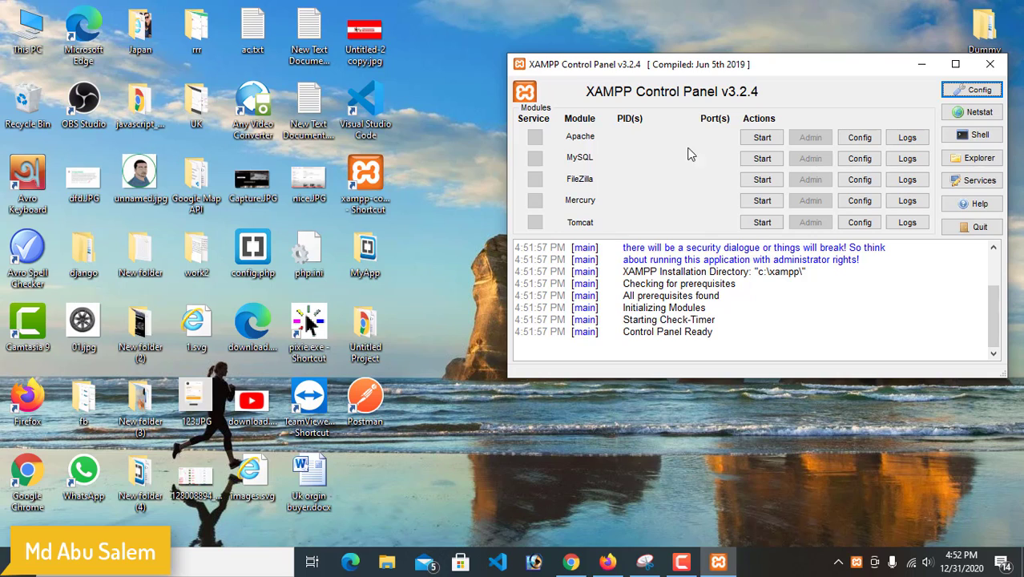
click(762, 137)
click(768, 158)
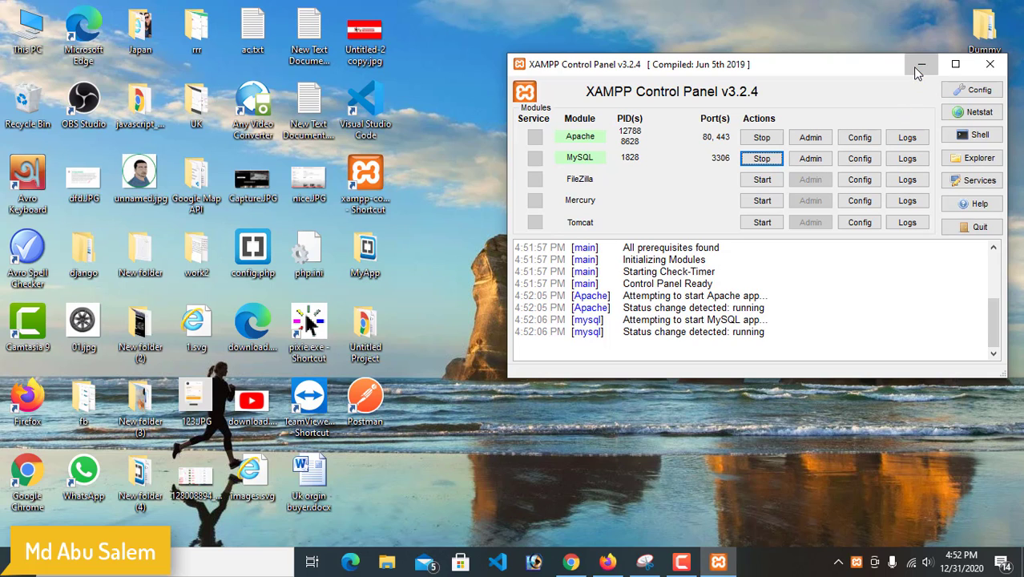
click(921, 64)
right_click(629, 113)
right_click(508, 87)
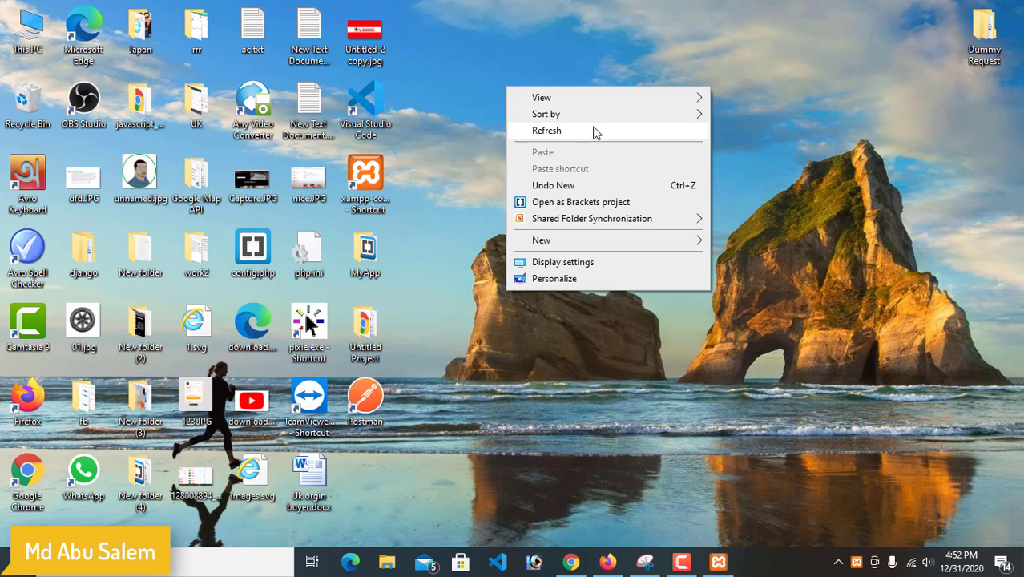
click(599, 132)
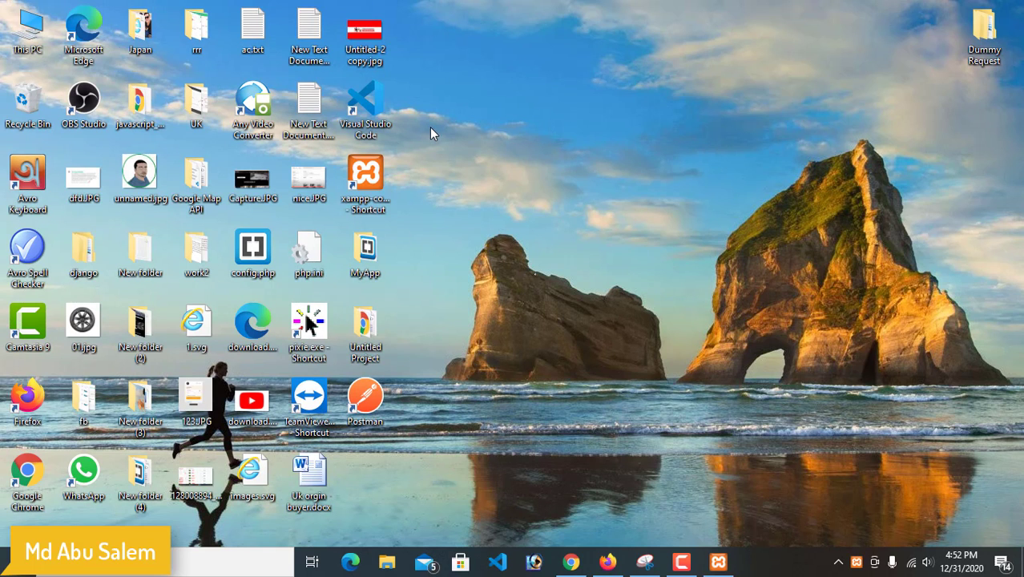
Open the htdocs folder inside the xampp folder on Local Disk (C:) in File Explorer
double_click(27, 28)
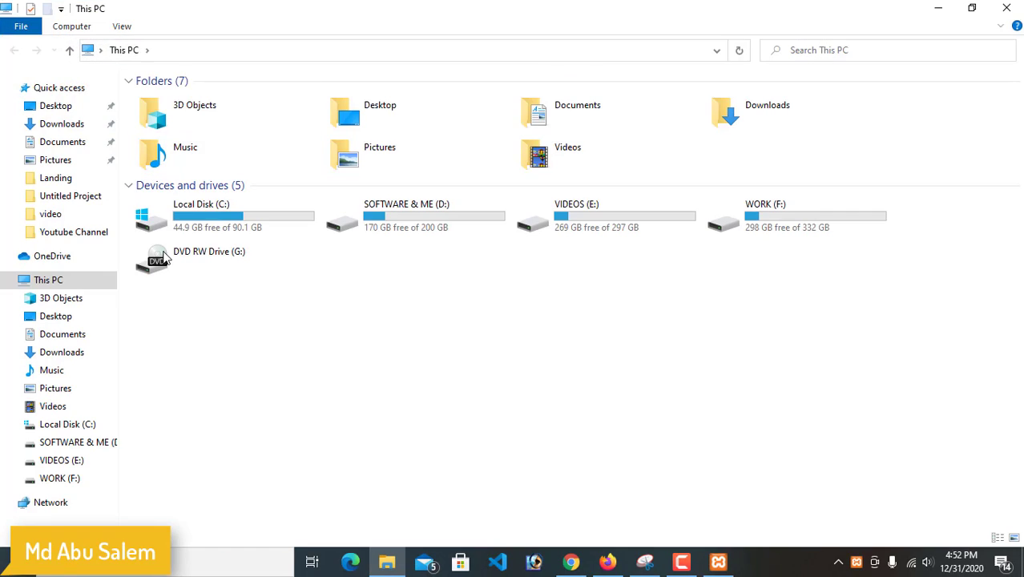
double_click(211, 224)
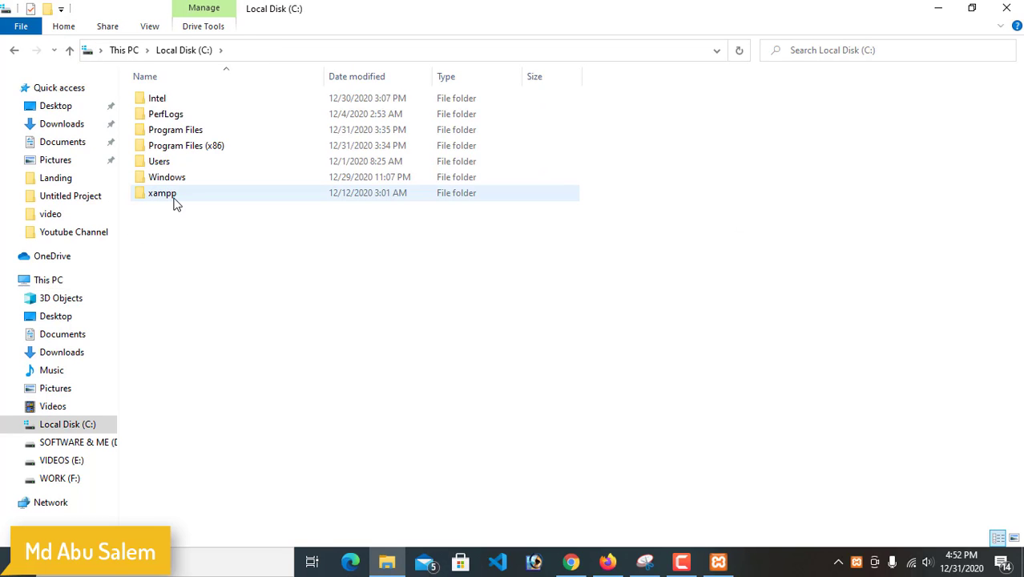
double_click(162, 194)
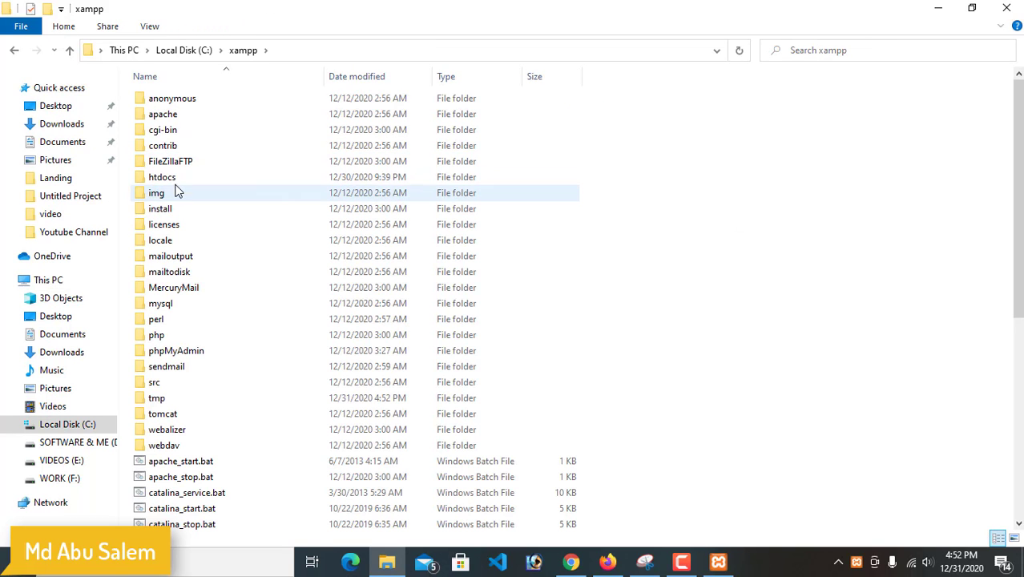
double_click(175, 180)
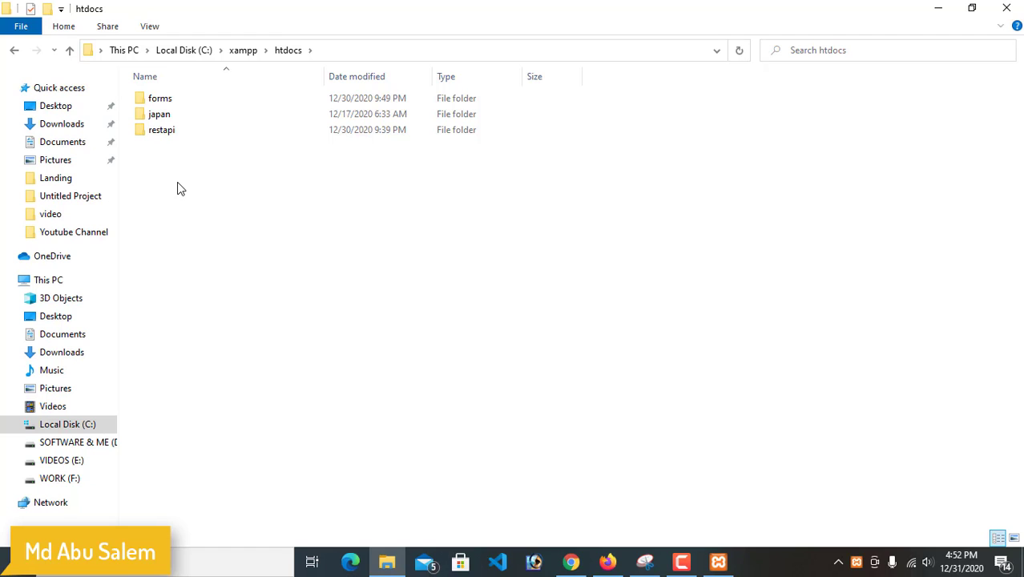
Create a new folder named landingpage in htdocs
right_click(178, 182)
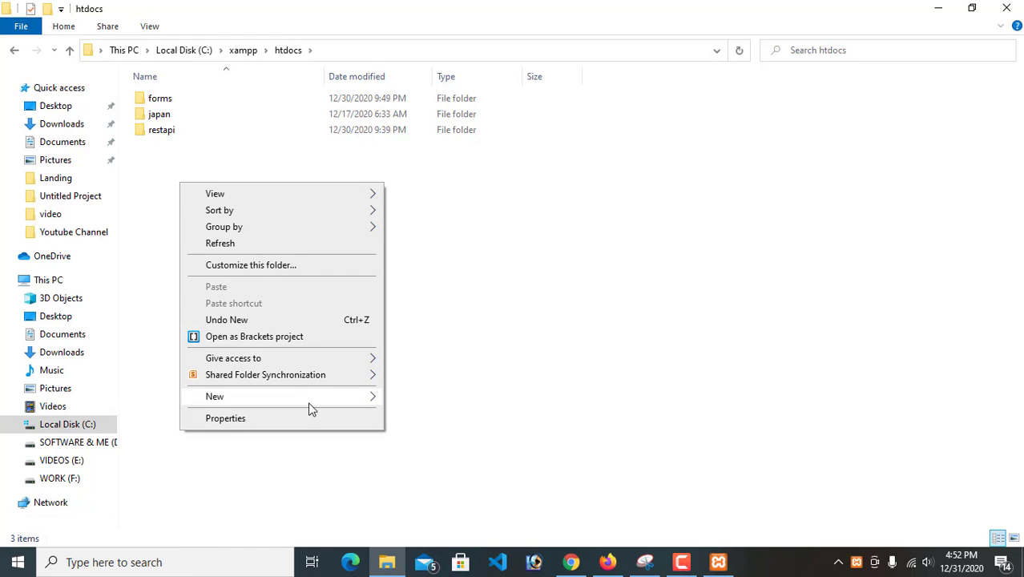
mouse_move(324, 400)
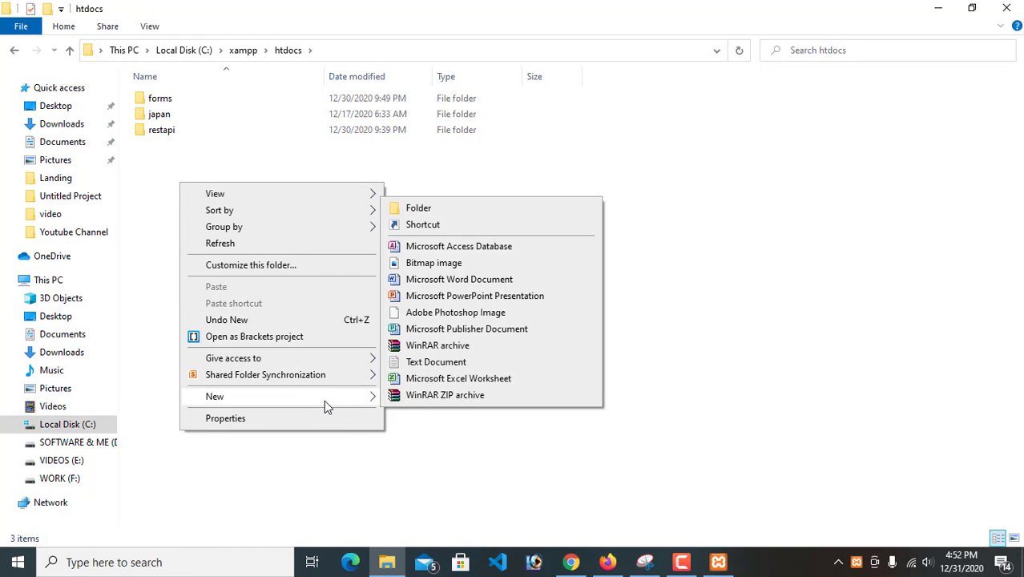
click(426, 210)
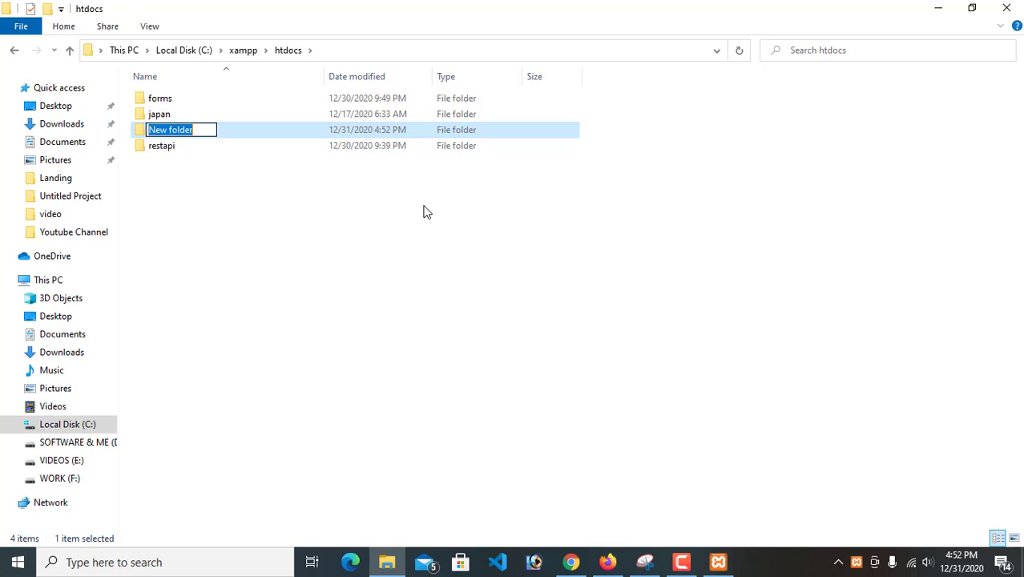
text(lan)
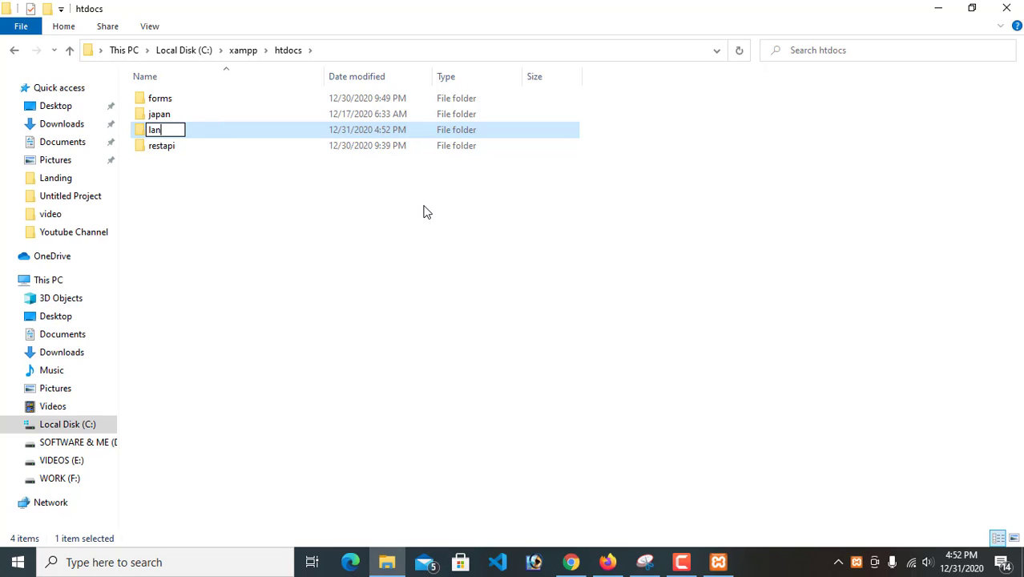
text(dingpage)
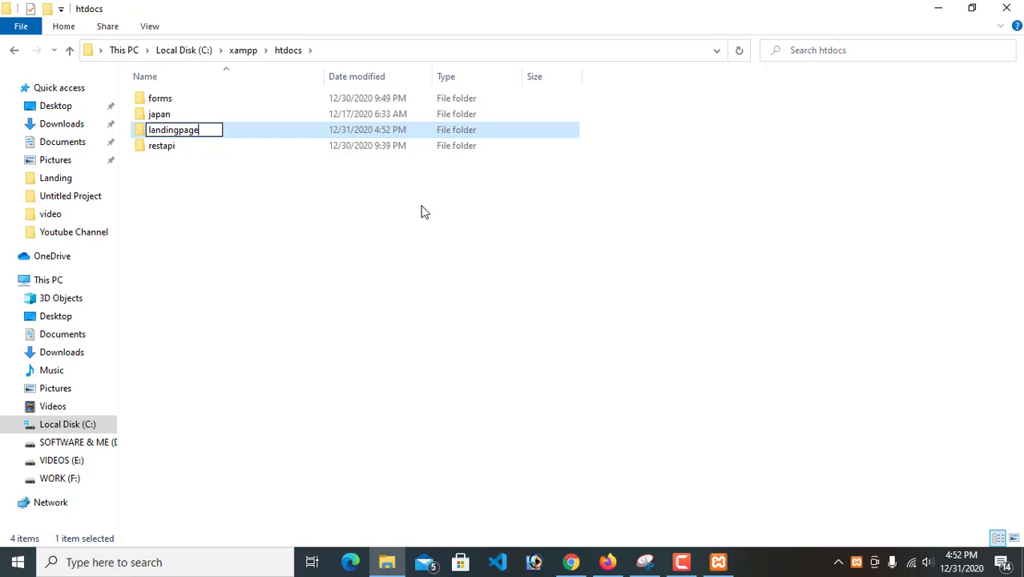
click(421, 211)
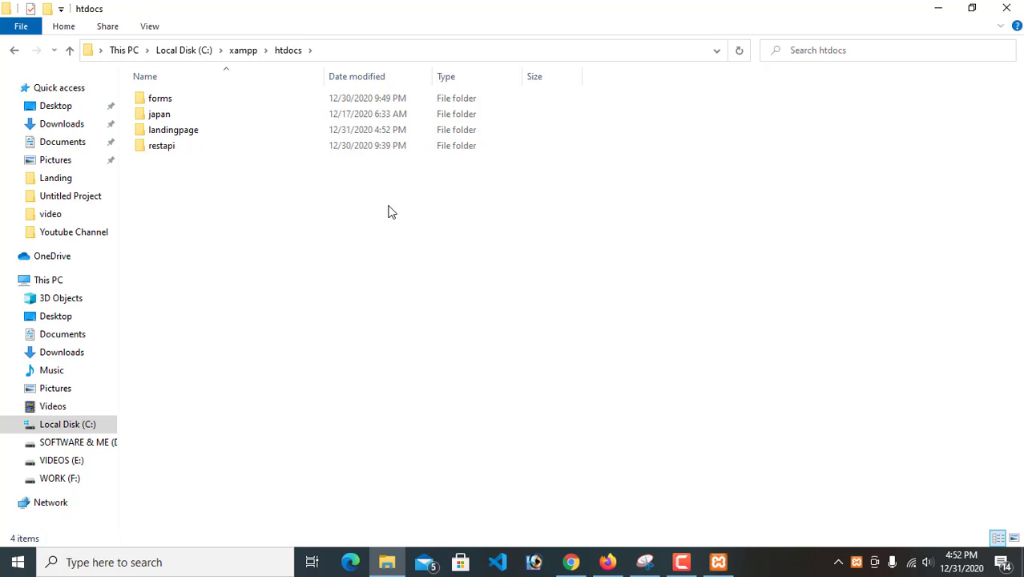
right_click(274, 194)
click(316, 252)
right_click(236, 233)
click(294, 294)
right_click(252, 220)
click(292, 280)
right_click(231, 243)
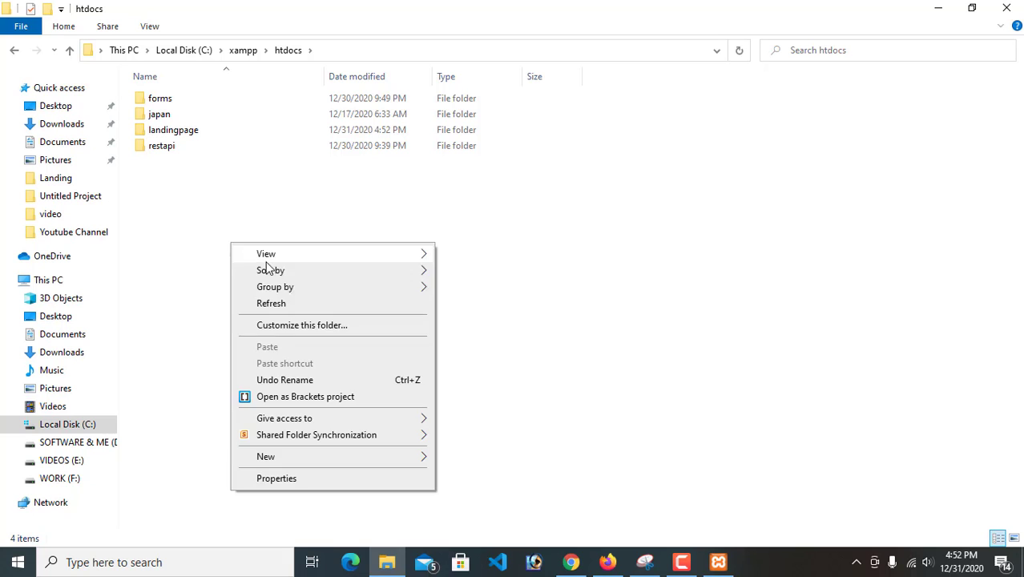
click(297, 303)
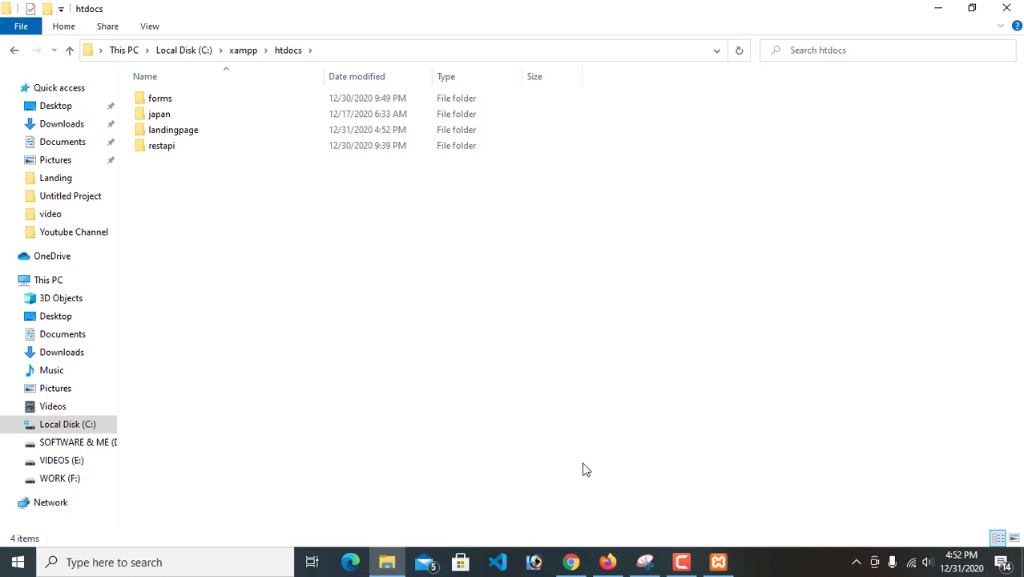
Switch to Chrome, load wordpress.org in a new tab, and open its Get WordPress download page
click(571, 562)
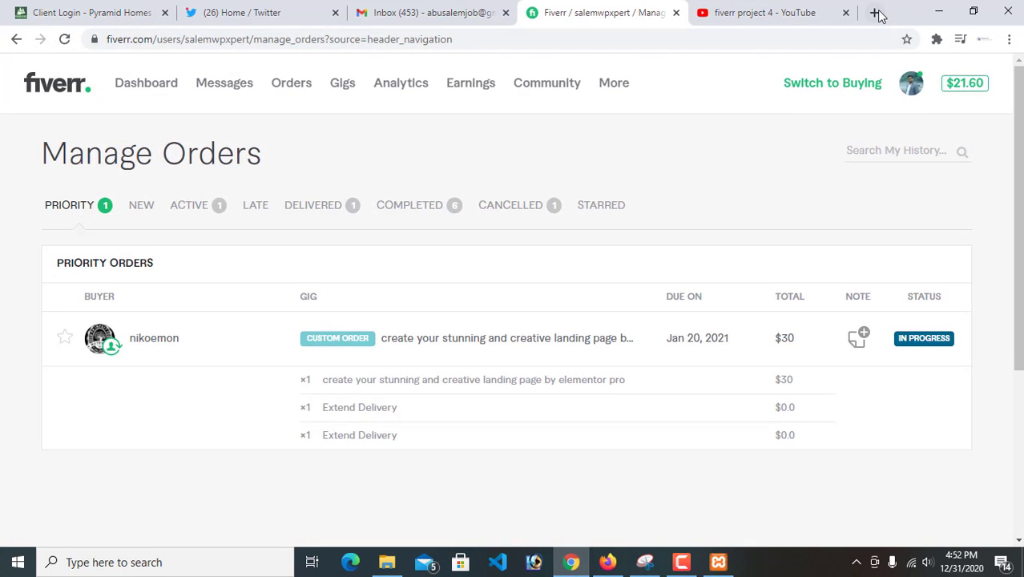
click(875, 12)
click(680, 44)
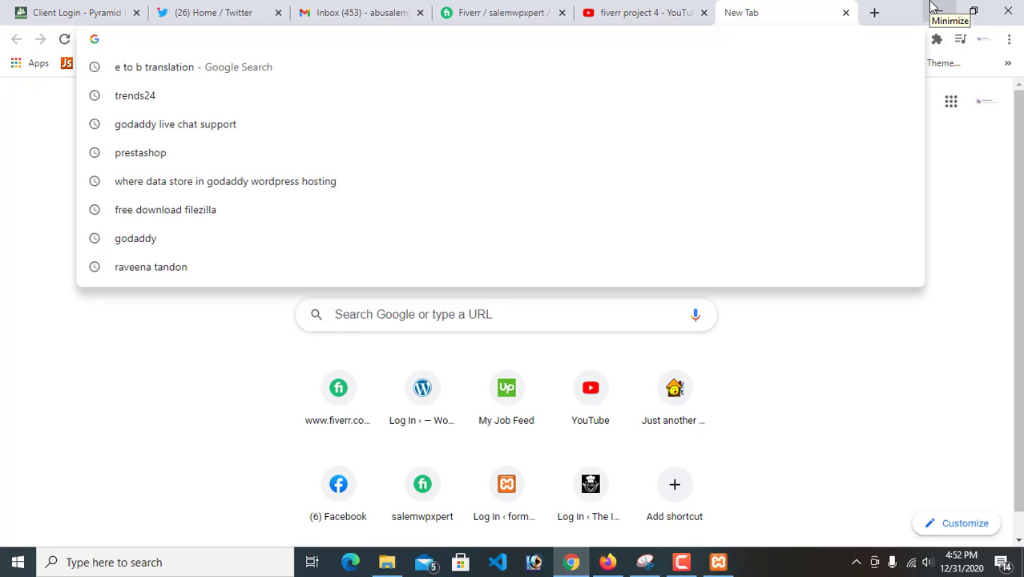
text(word)
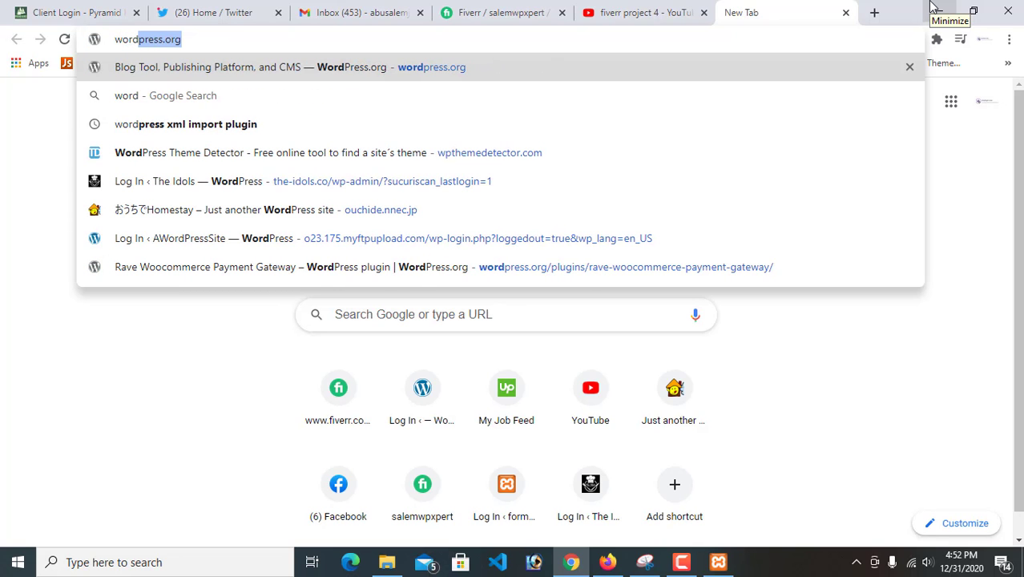
key(Return)
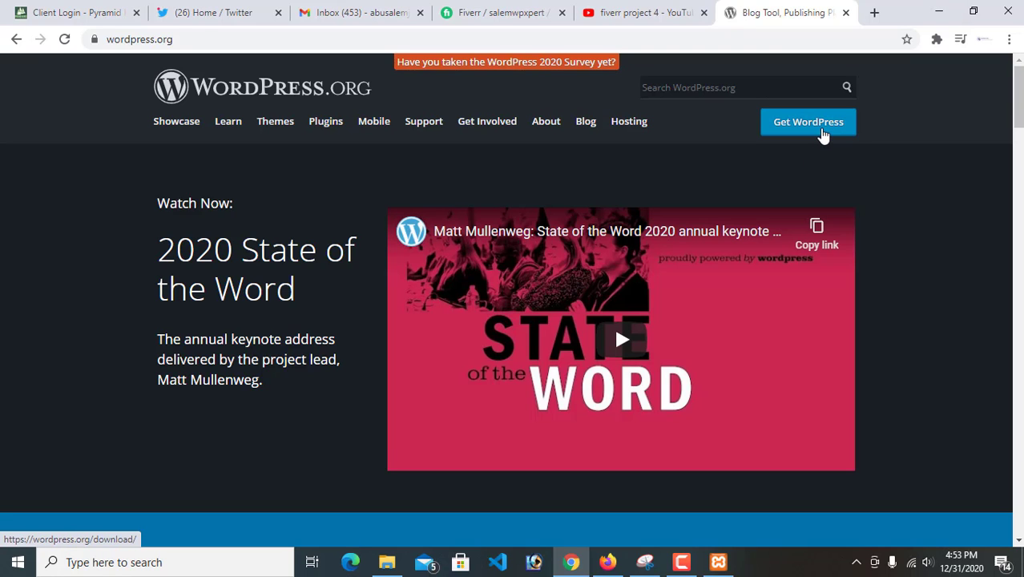
click(821, 131)
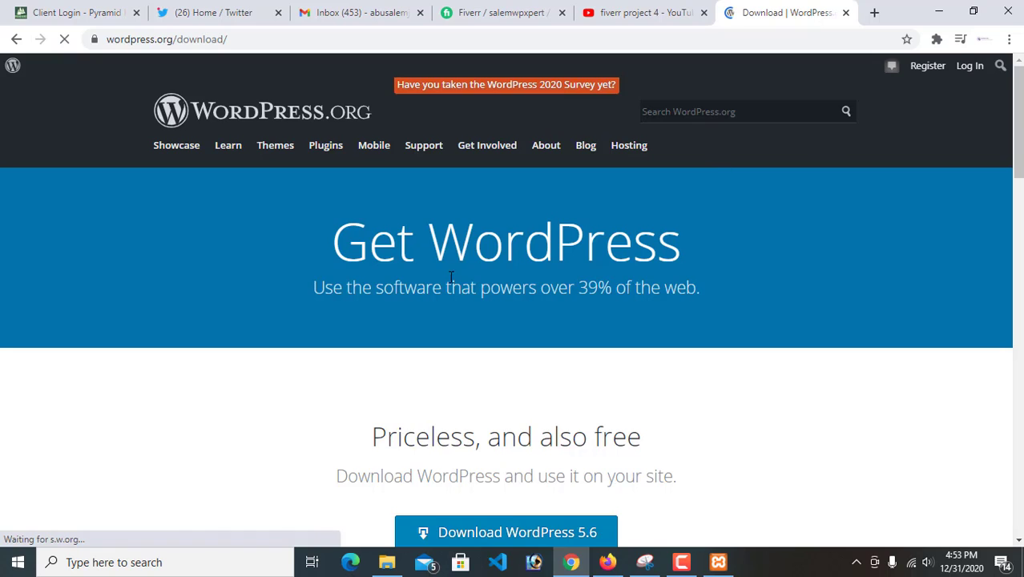
Try to download the WordPress 5.6 zip from the download page and close the pop-up that follows
scroll(451, 276, down, 3)
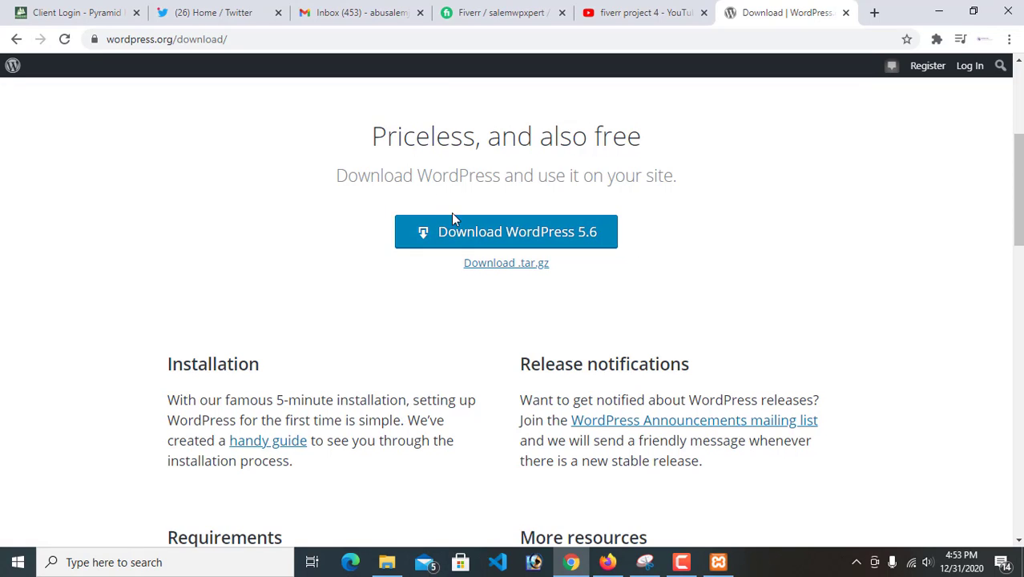
click(475, 241)
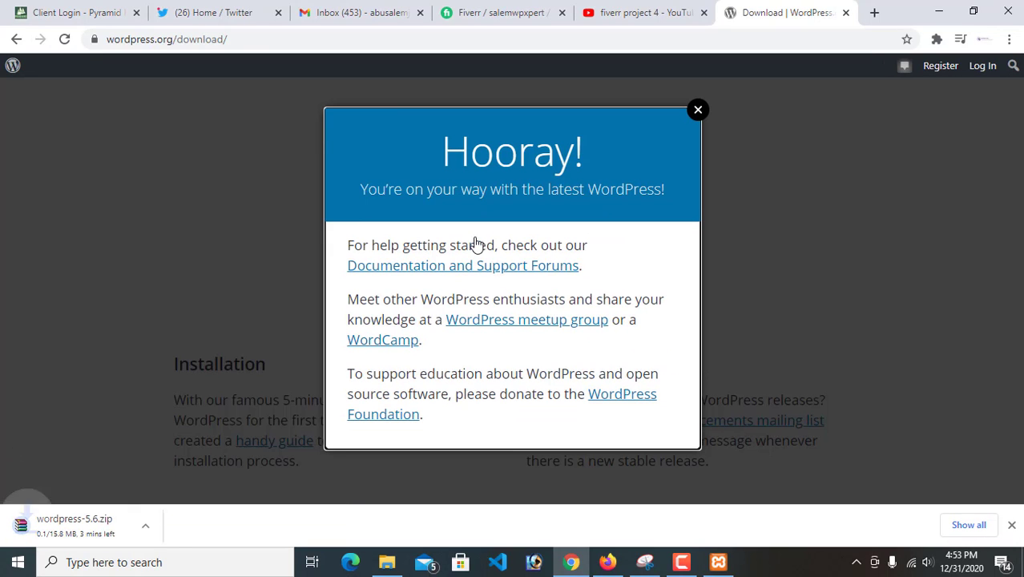
click(699, 111)
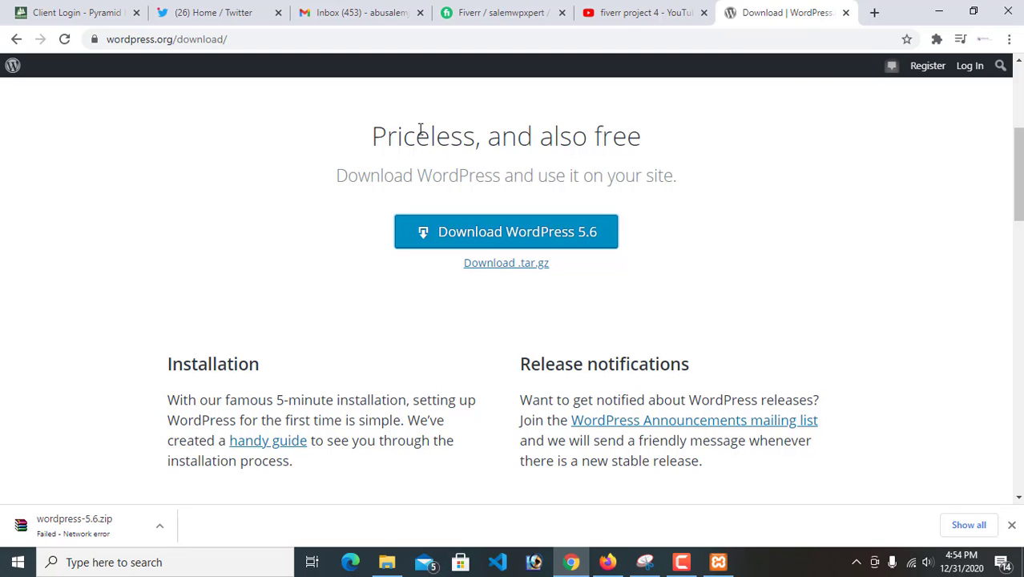
Search Google for prestashop in a new tab and return to the WordPress download tab
click(875, 13)
click(732, 38)
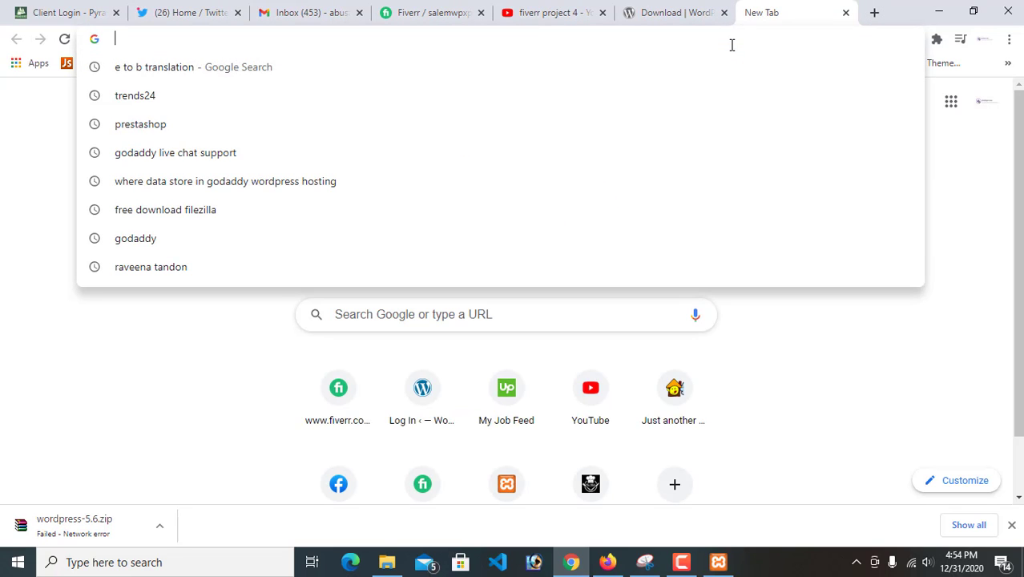
click(331, 116)
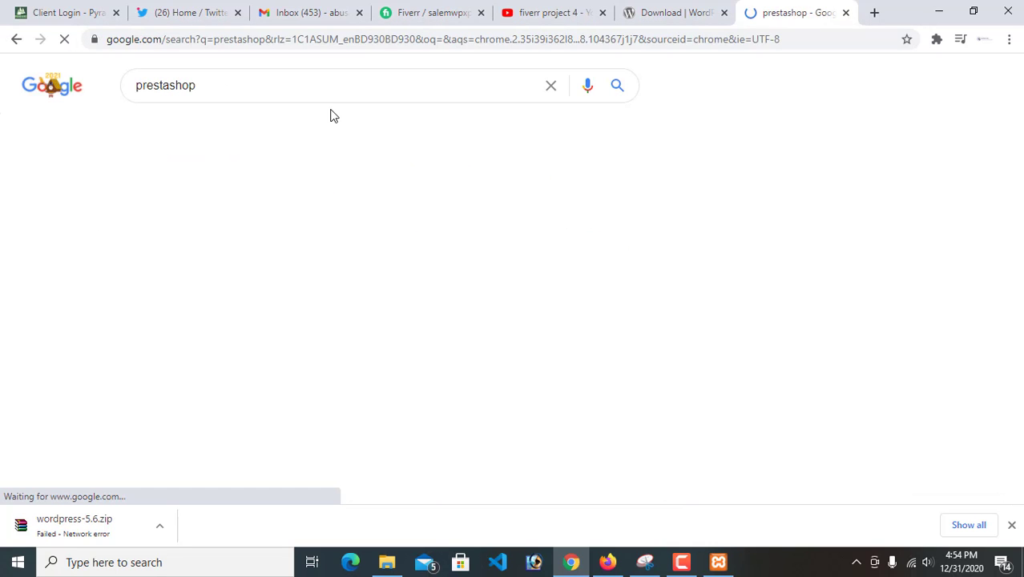
click(656, 11)
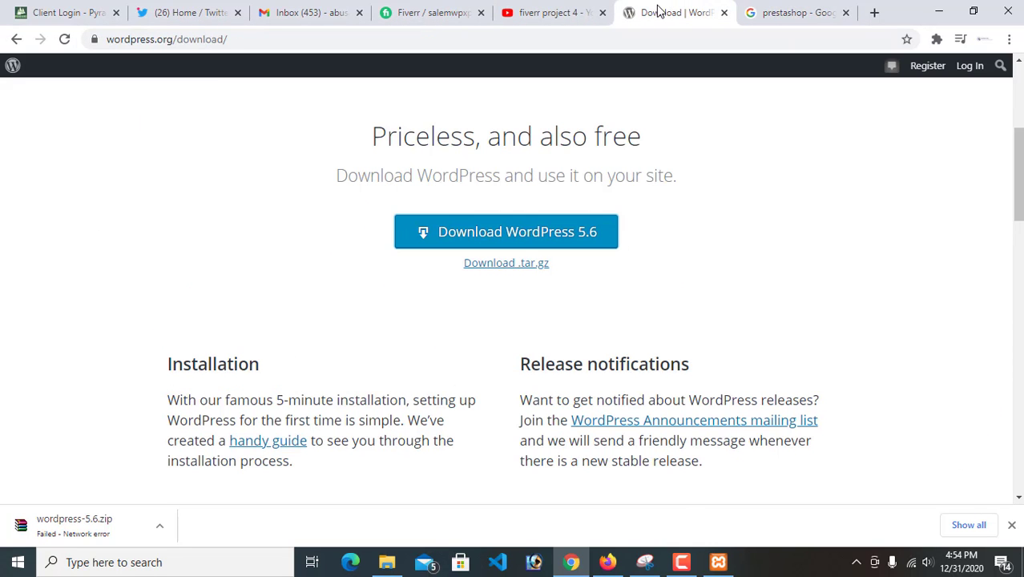
Resume the wordpress-5.6.zip download and pause it
click(160, 526)
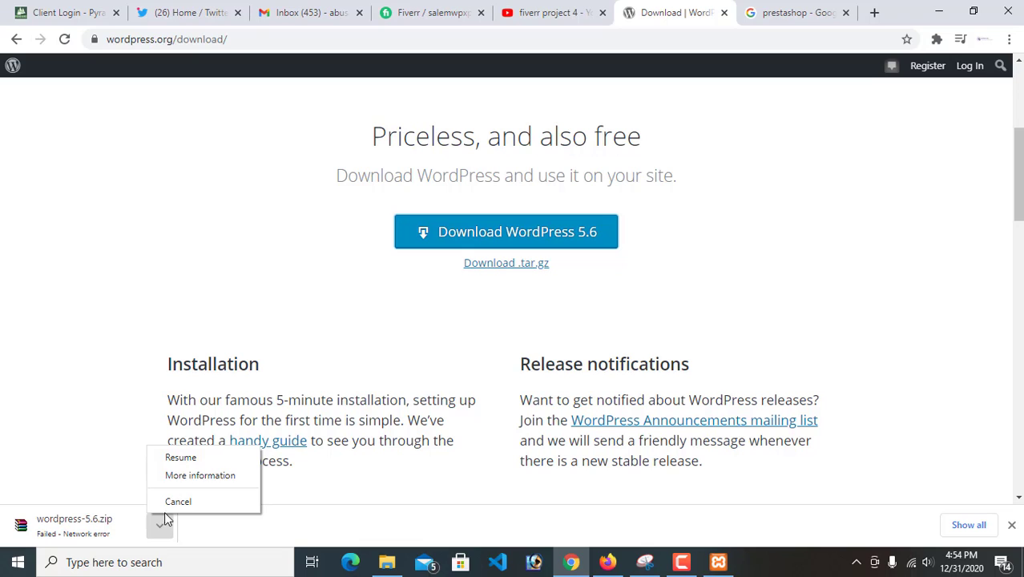
click(180, 457)
click(161, 527)
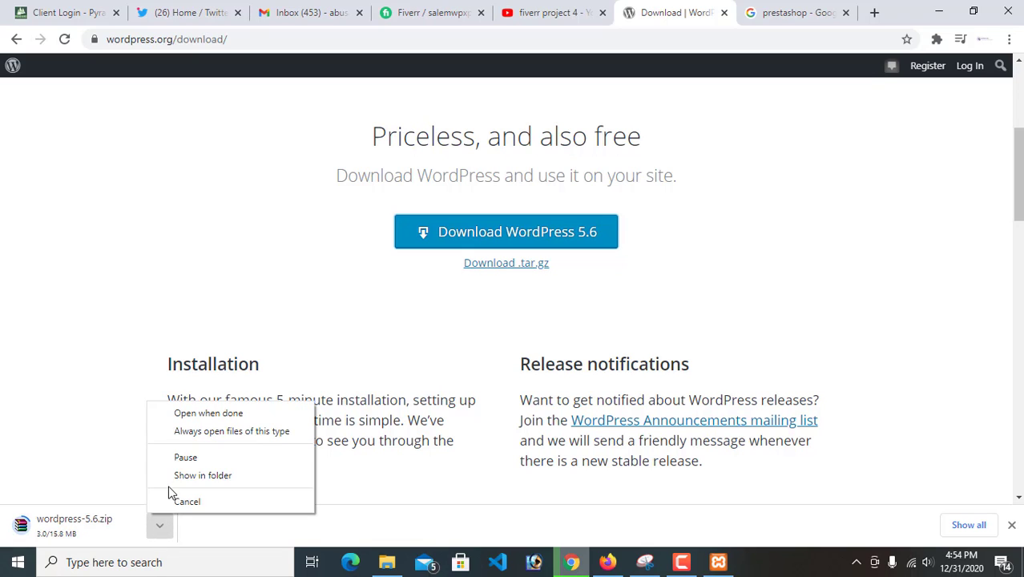
click(177, 463)
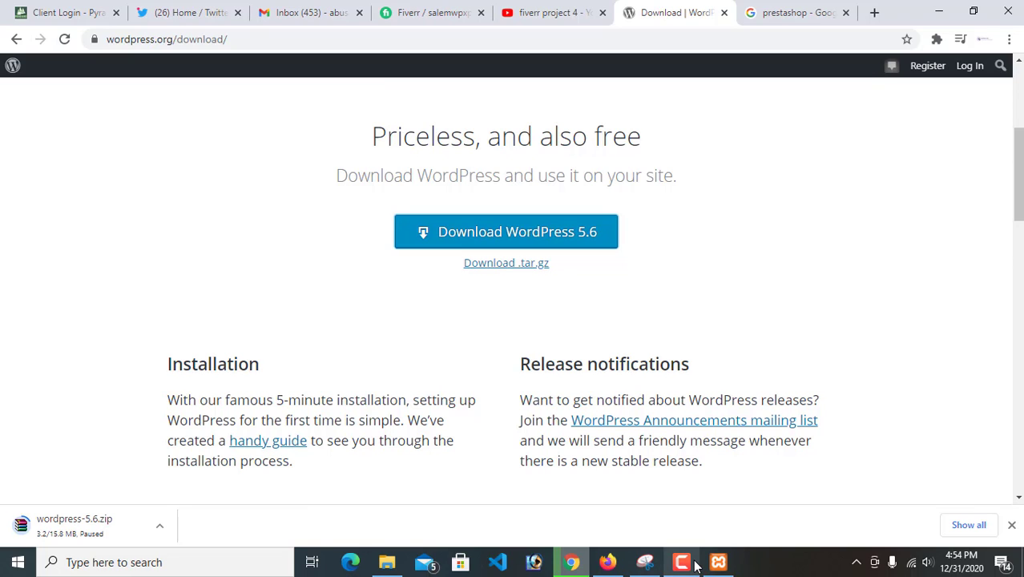
mouse_move(681, 564)
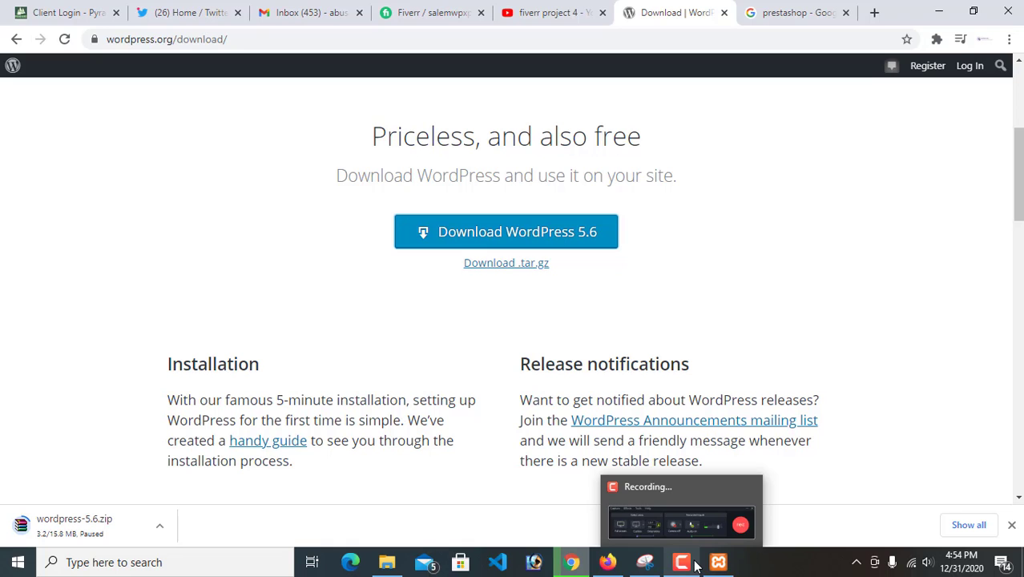
click(696, 566)
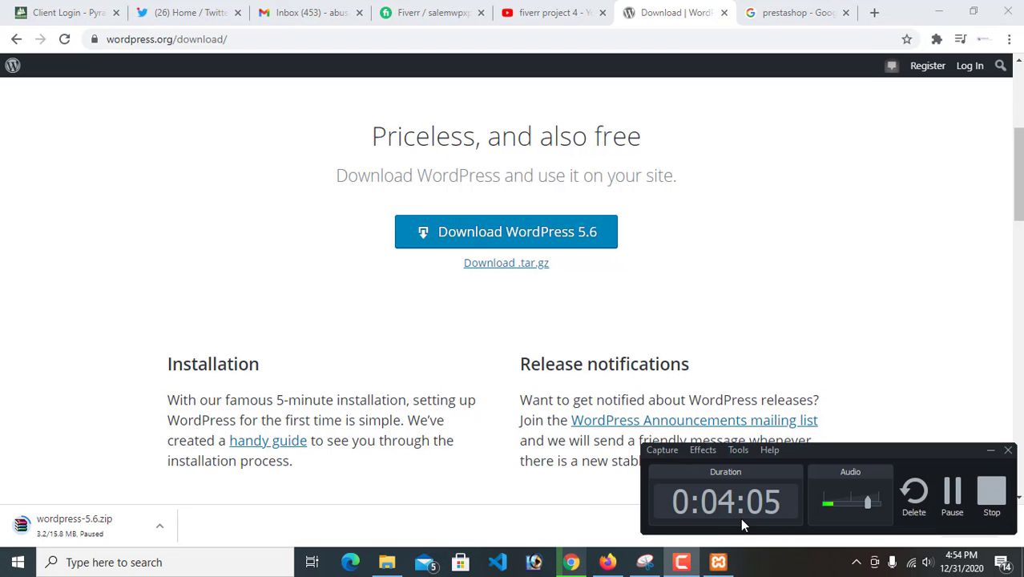
click(952, 515)
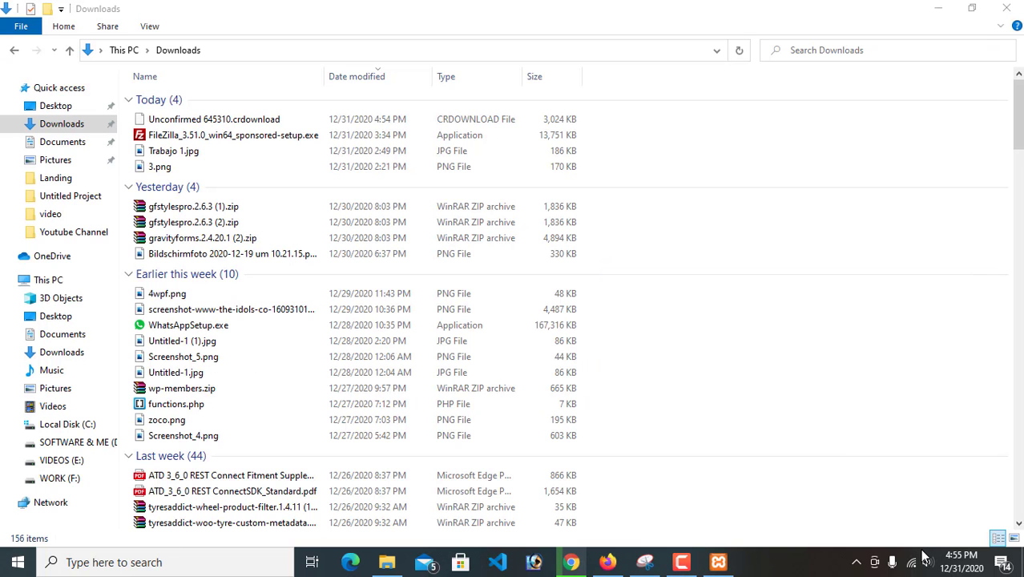
Find wordpress-5.5.3.zip in the Downloads folder in File Explorer and copy it
scroll(275, 371, down, 4)
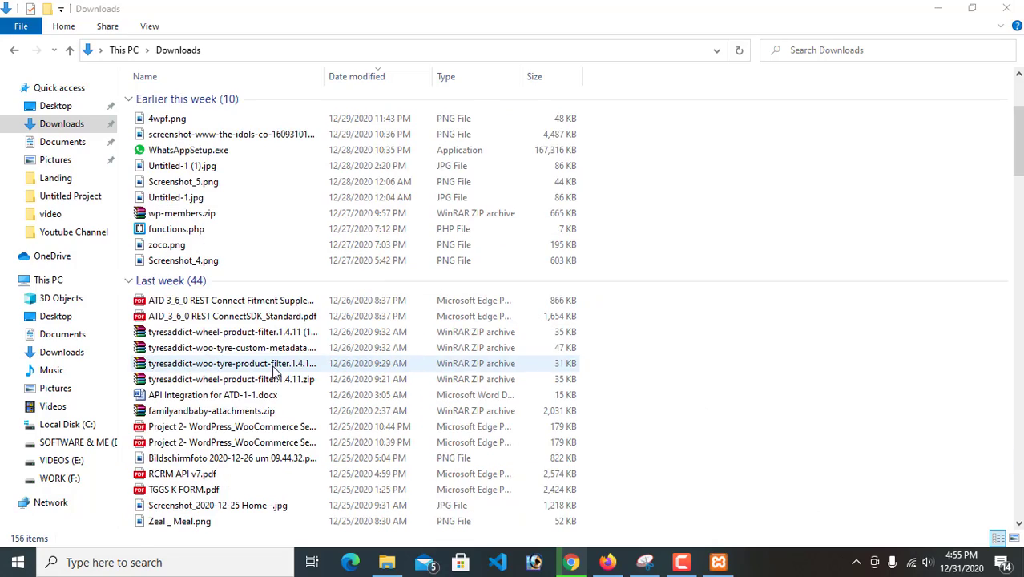
scroll(275, 370, down, 10)
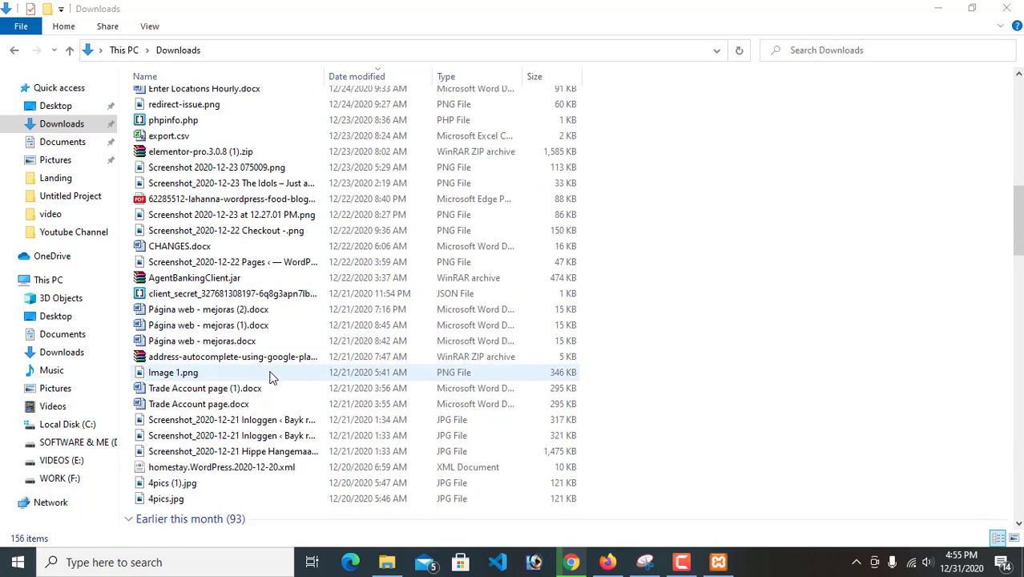
scroll(270, 377, down, 13)
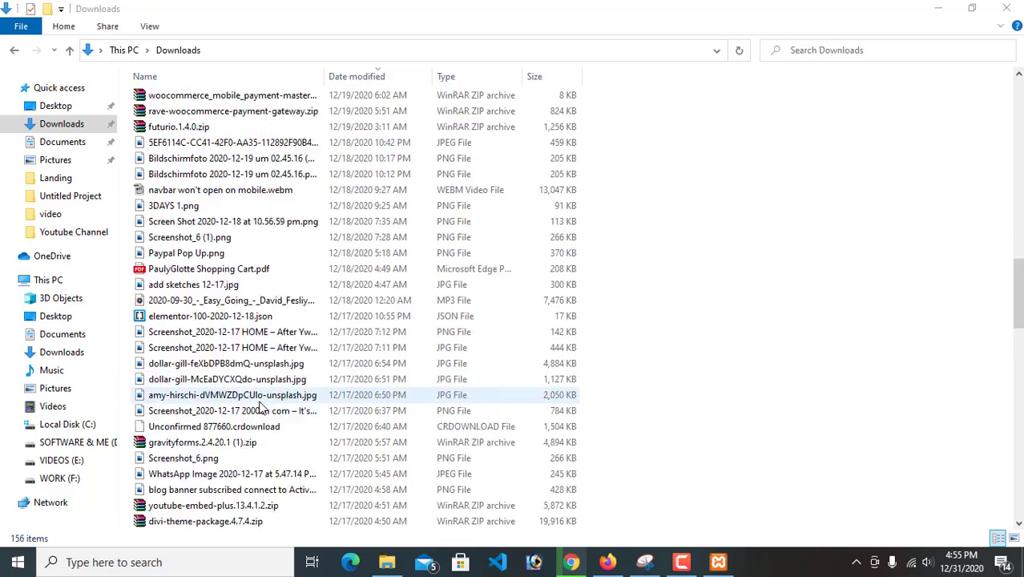
scroll(213, 365, down, 6)
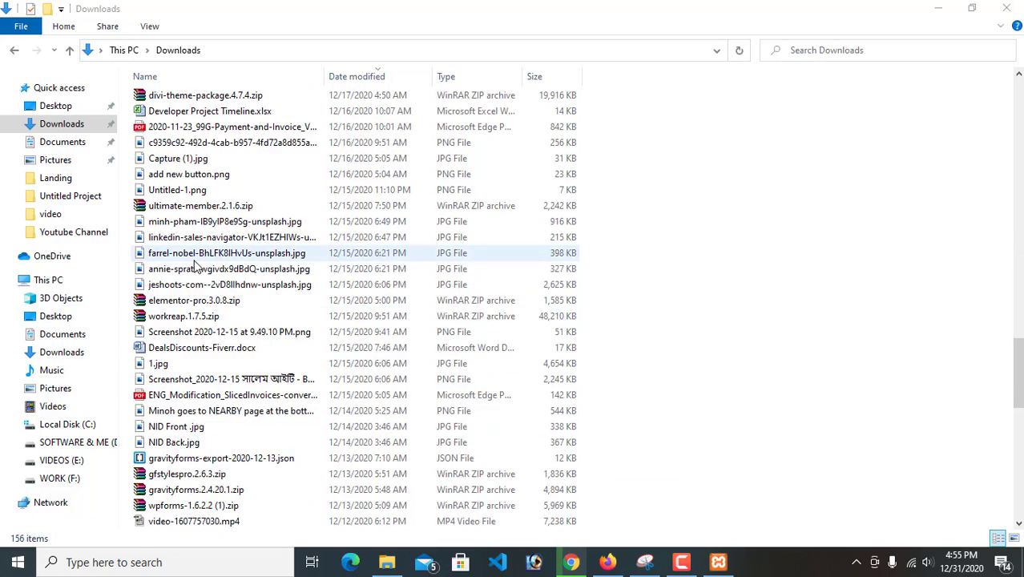
scroll(210, 364, down, 6)
scroll(183, 366, up, 2)
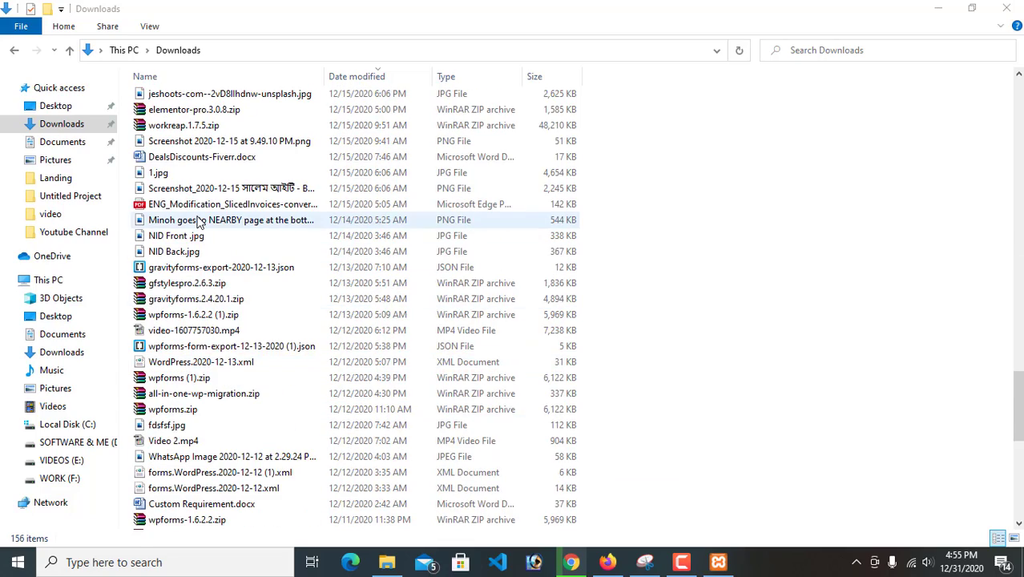
scroll(193, 428, down, 9)
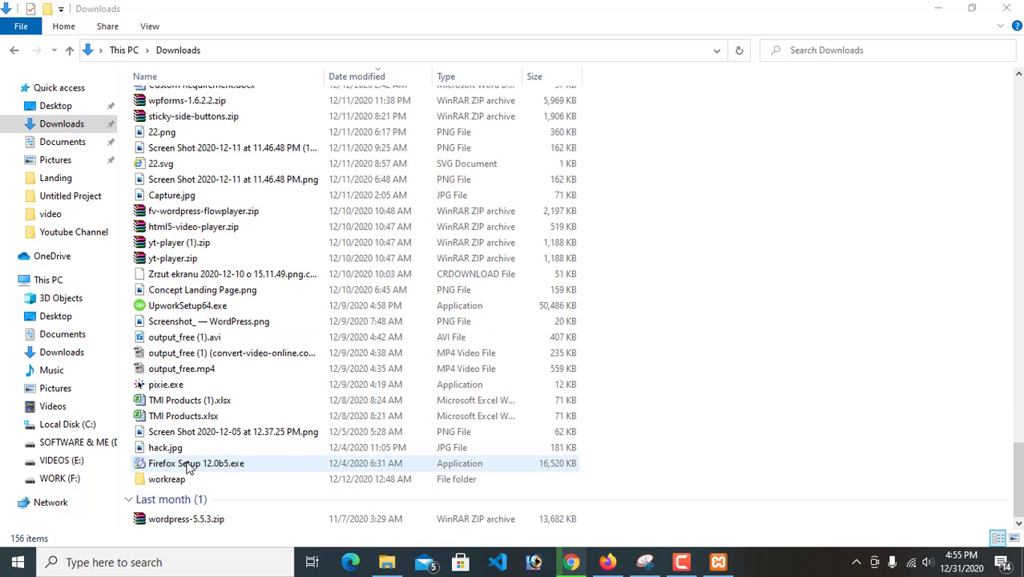
click(201, 519)
right_click(201, 520)
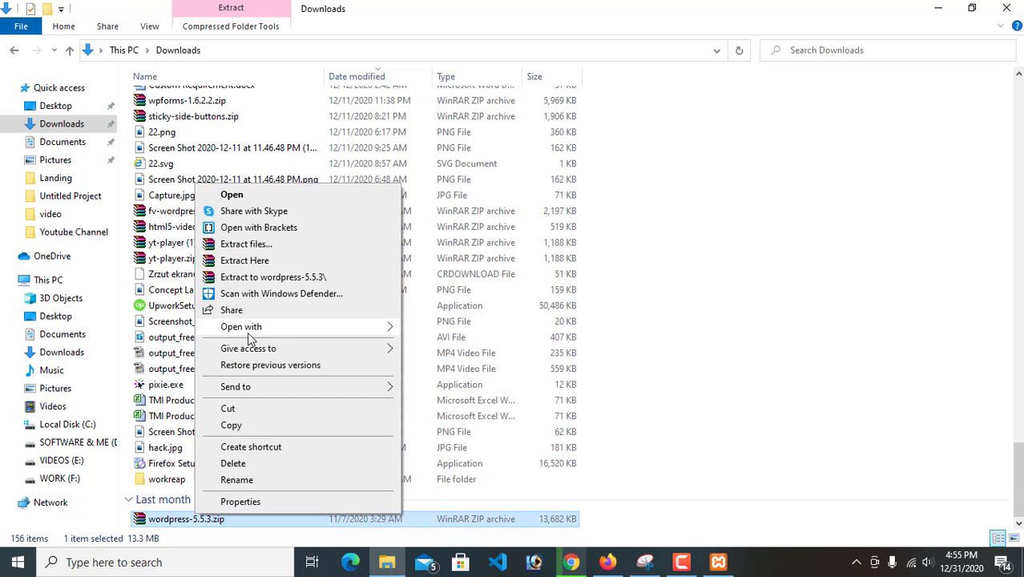
click(232, 426)
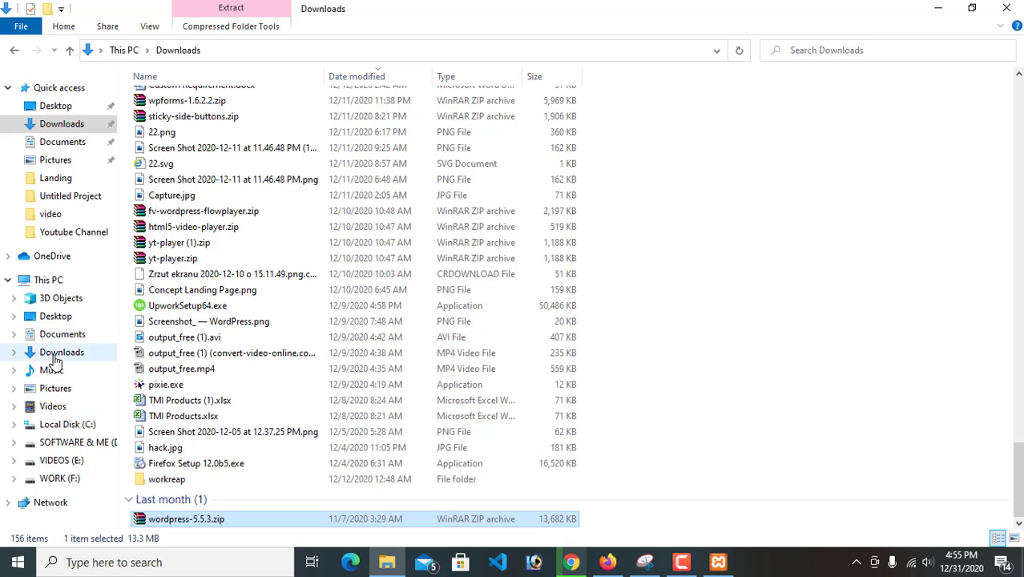
Paste the copied WordPress archive into the root of the WORK (F:) drive
click(75, 479)
right_click(371, 373)
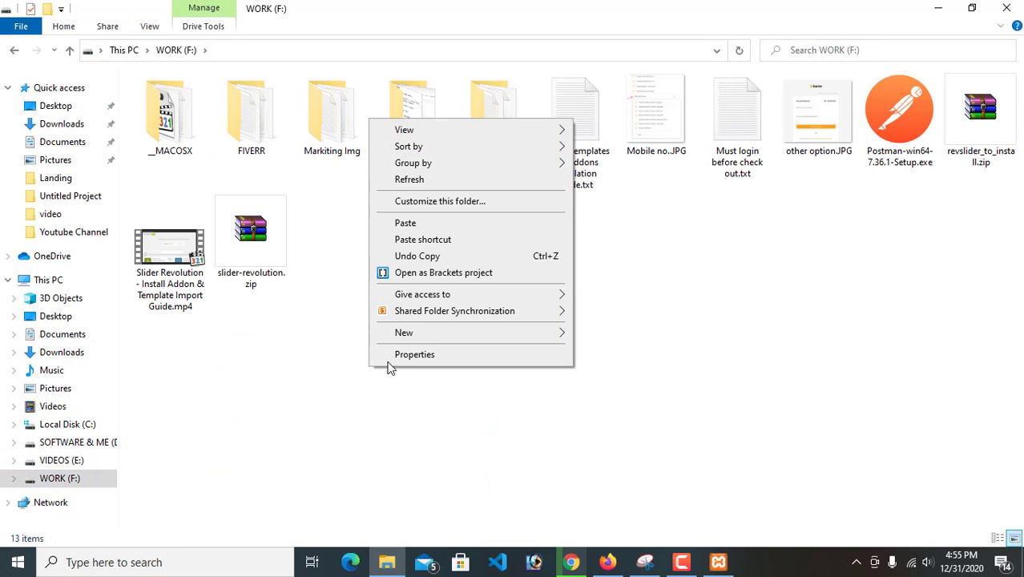
click(426, 227)
Extract wordpress-5.5.3.zip directly into the WORK (F:) drive
right_click(349, 242)
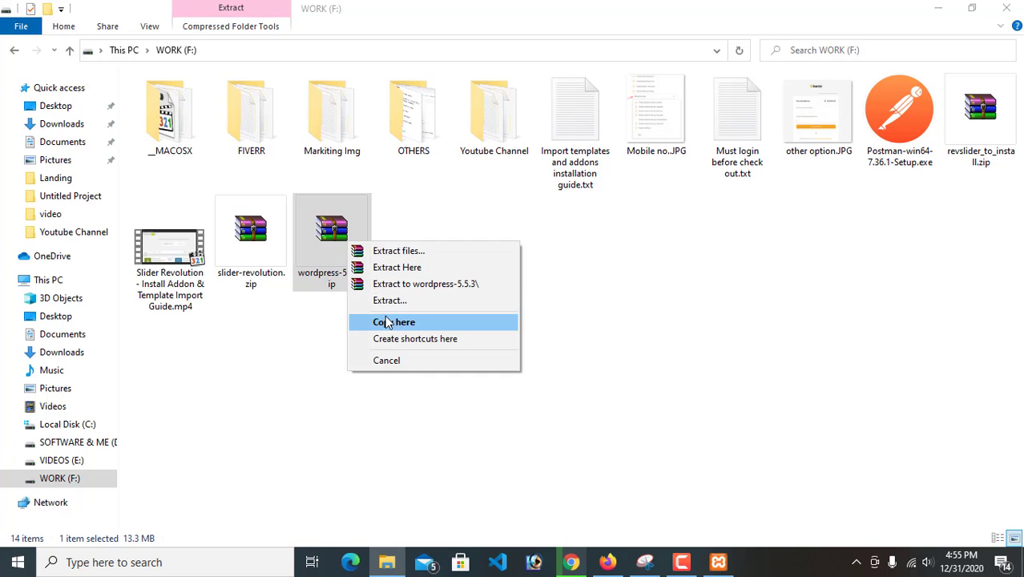
right_click(311, 231)
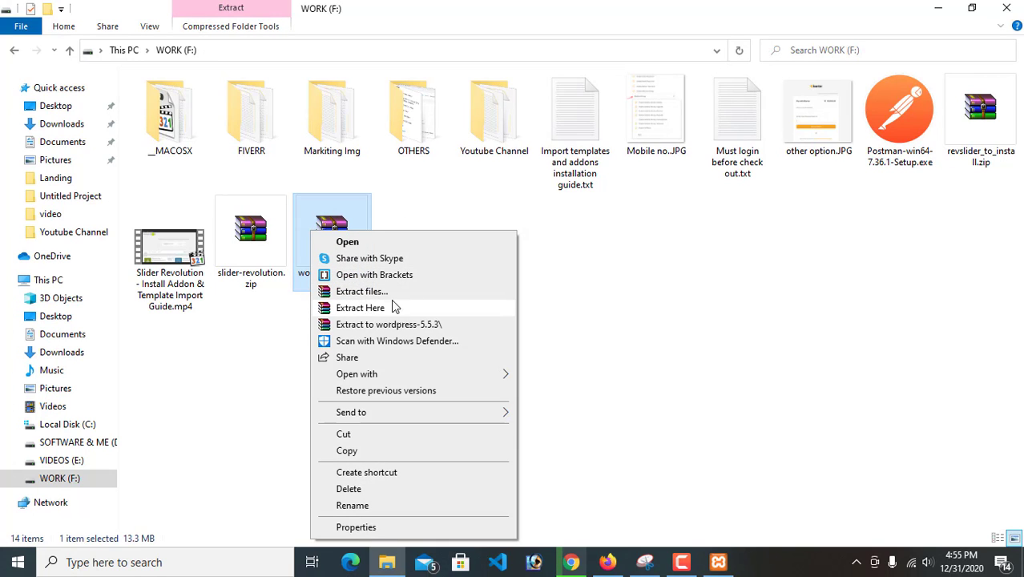
click(377, 311)
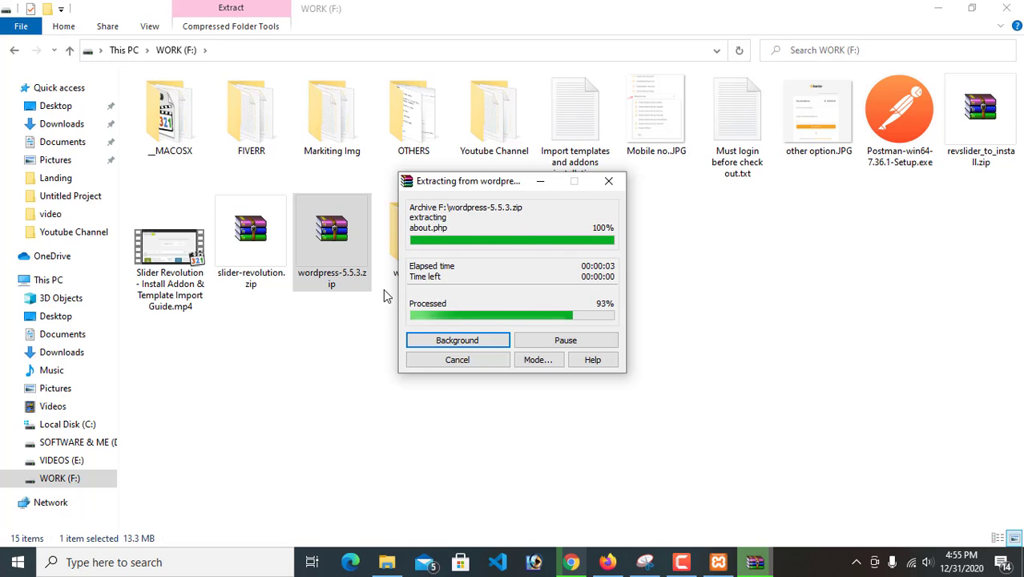
Open the extracted wordpress folder and copy all of its files and folders
double_click(403, 263)
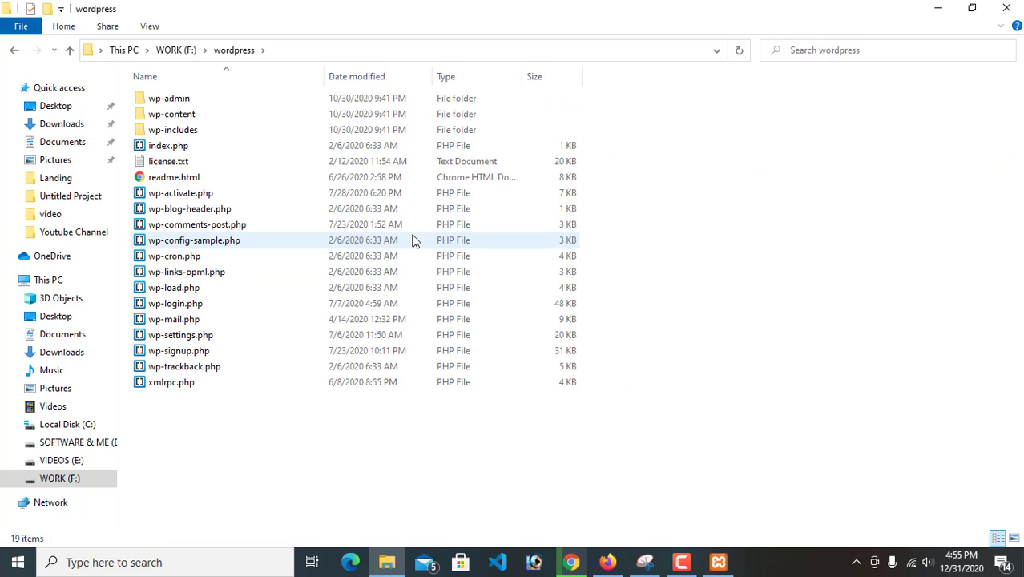
key(ctrl+a)
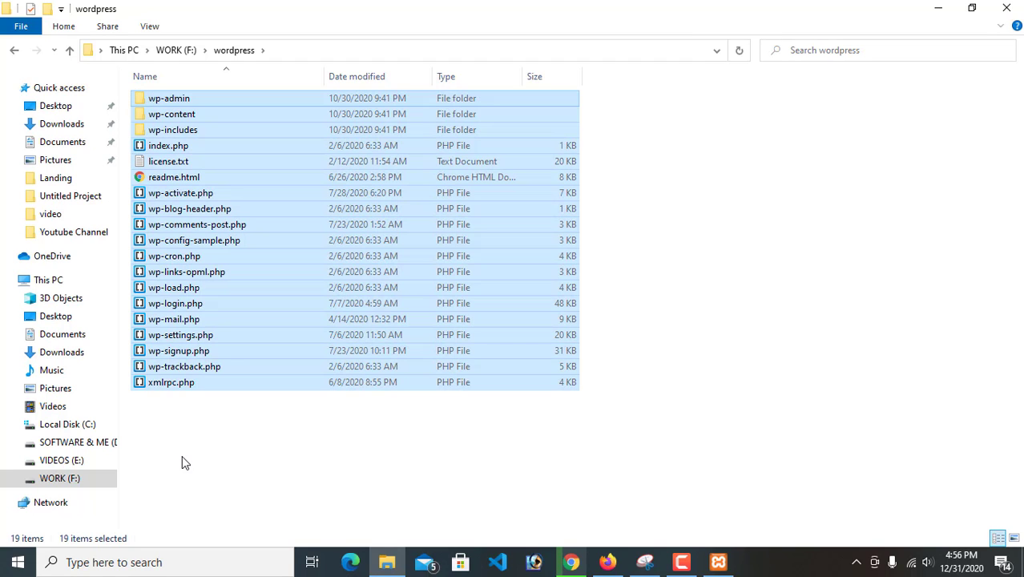
click(247, 418)
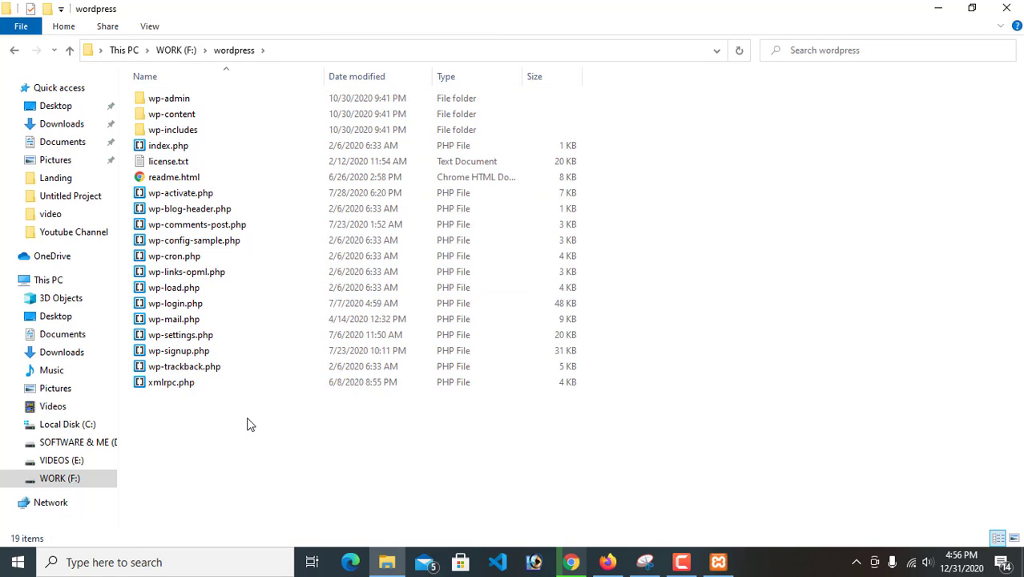
Paste the copied WordPress files into the landingpage folder under xampp\htdocs on Local Disk (C:)
click(95, 445)
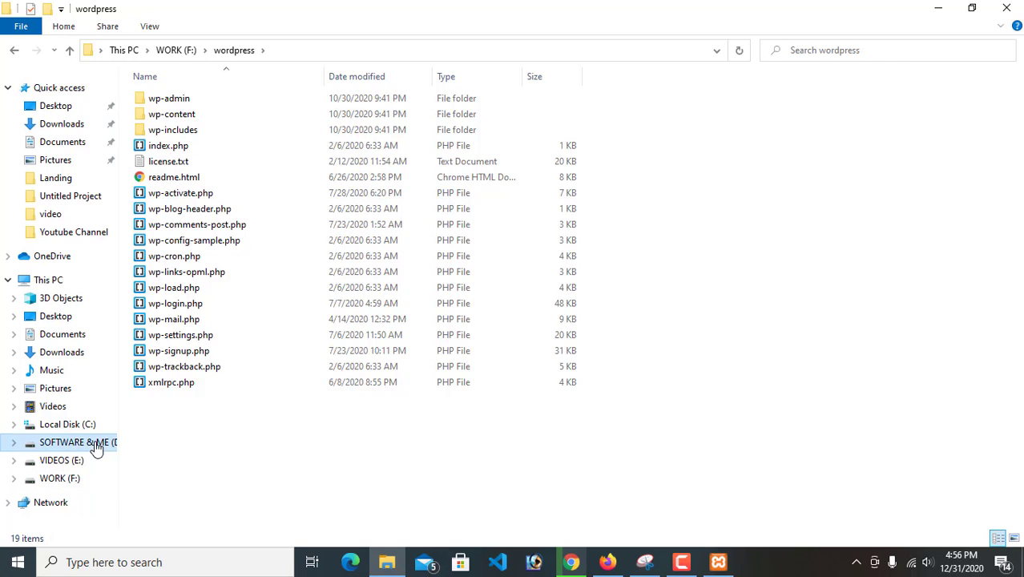
click(85, 426)
double_click(164, 193)
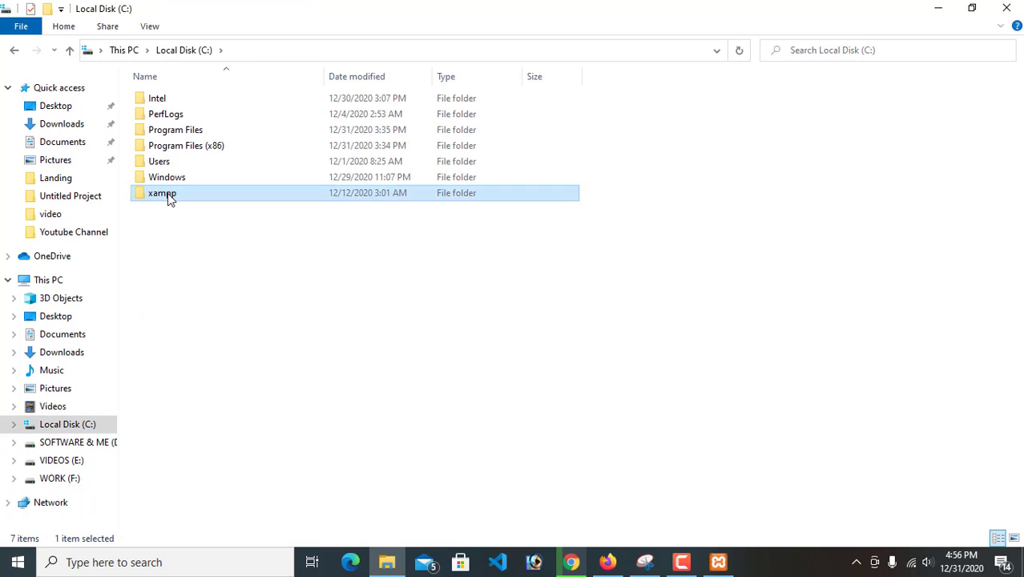
double_click(170, 178)
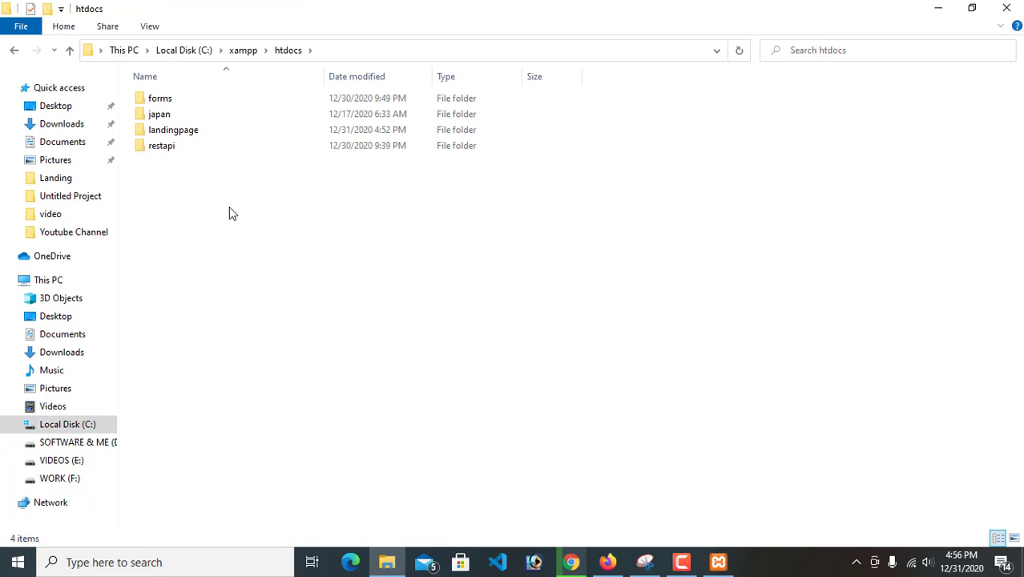
double_click(193, 133)
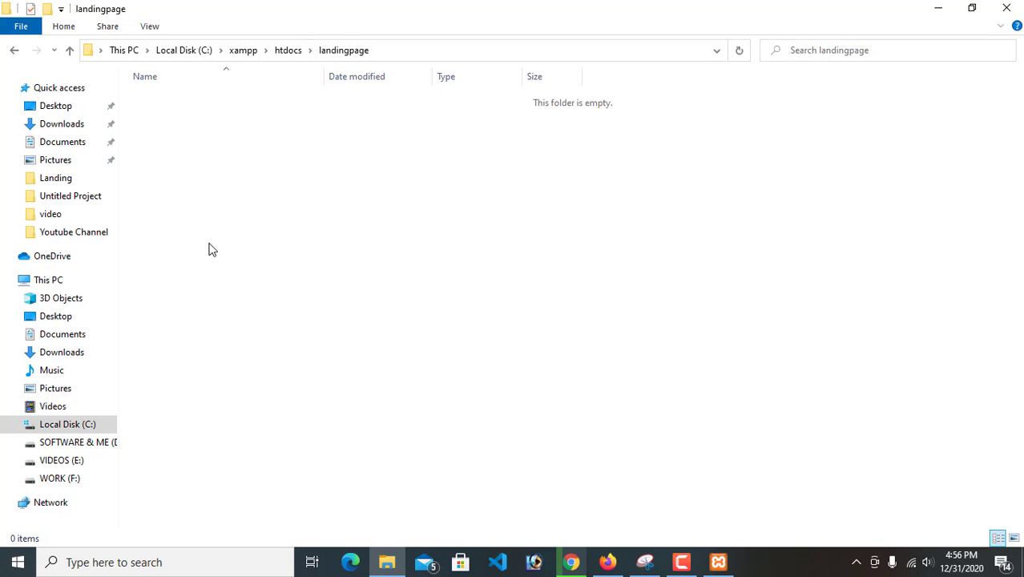
key(ctrl+v)
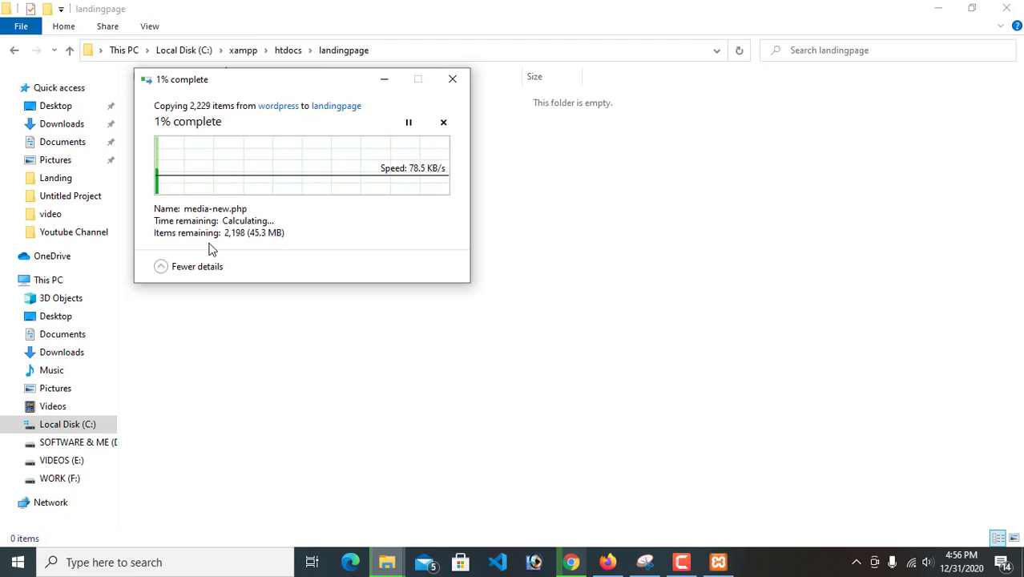
Switch to Chrome and open localhost/phpmyadmin in a new tab
click(607, 562)
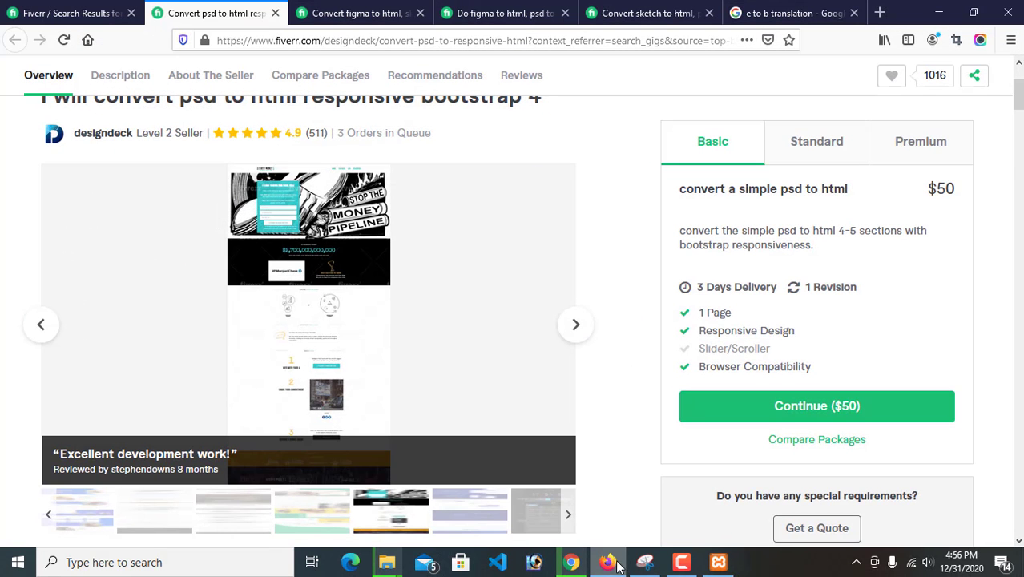
click(571, 562)
click(873, 11)
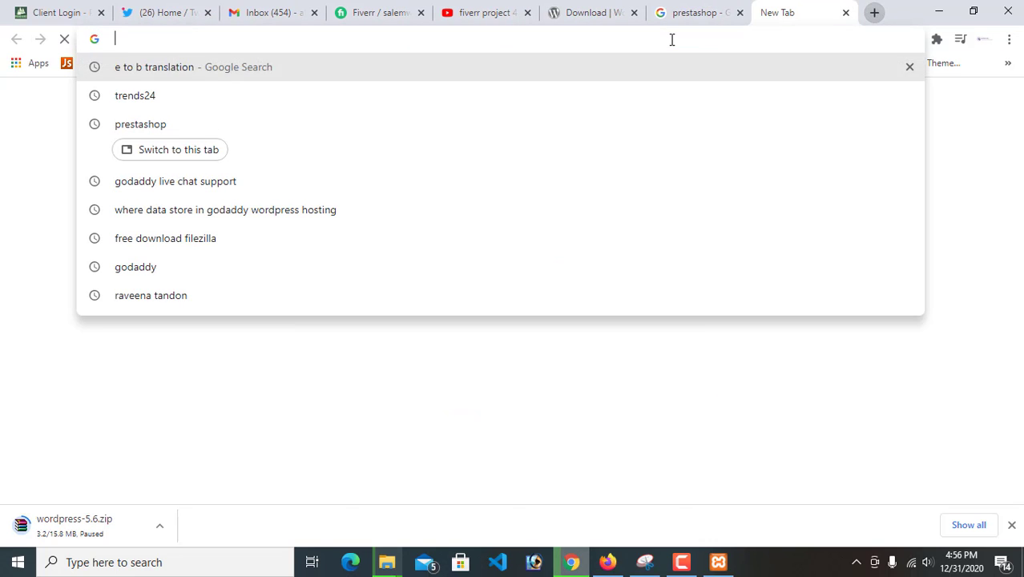
text(localhost)
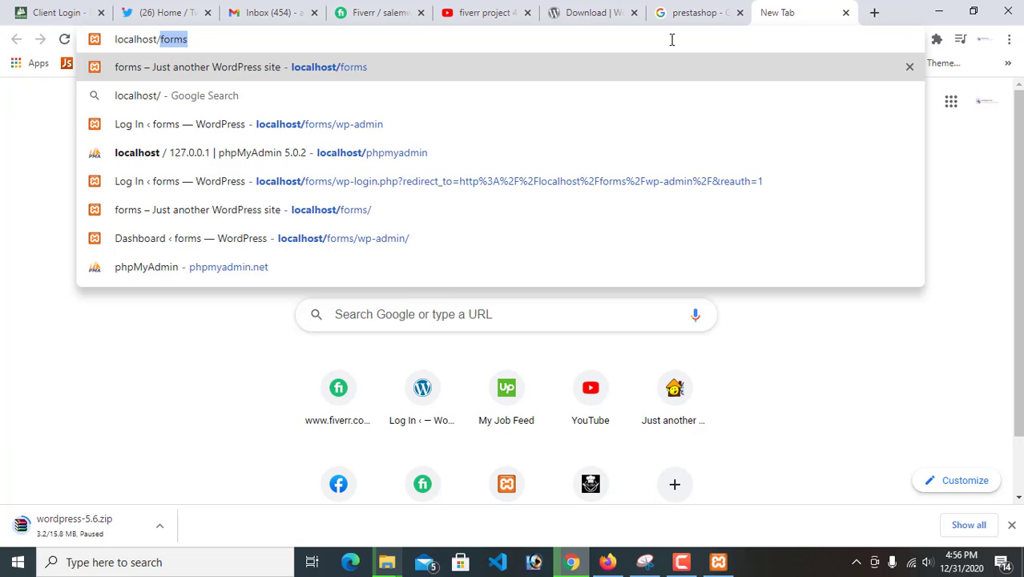
text(/php)
key(Return)
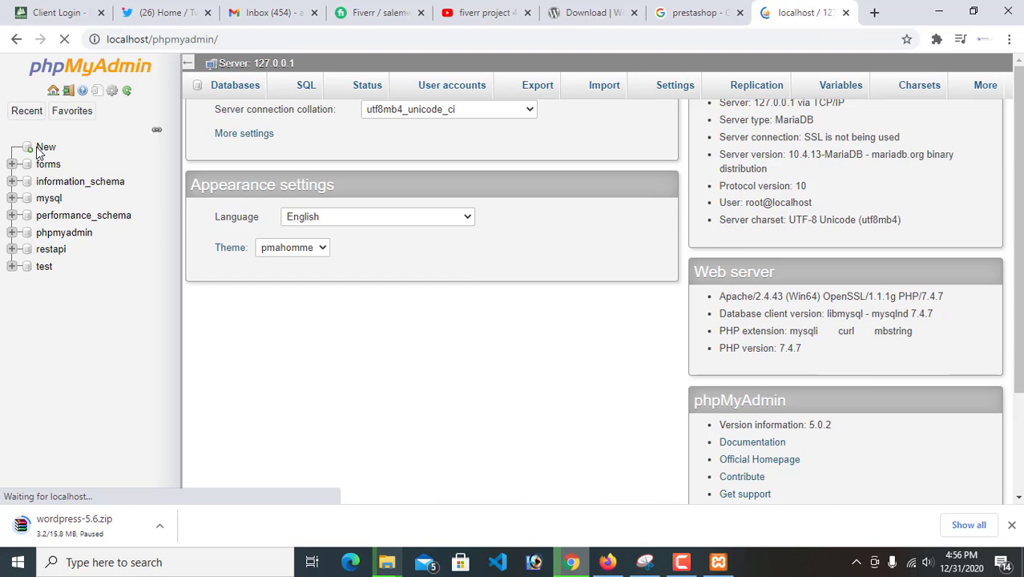
Create a new database named landingpage with the utf8mb4_general_ci collation
click(40, 147)
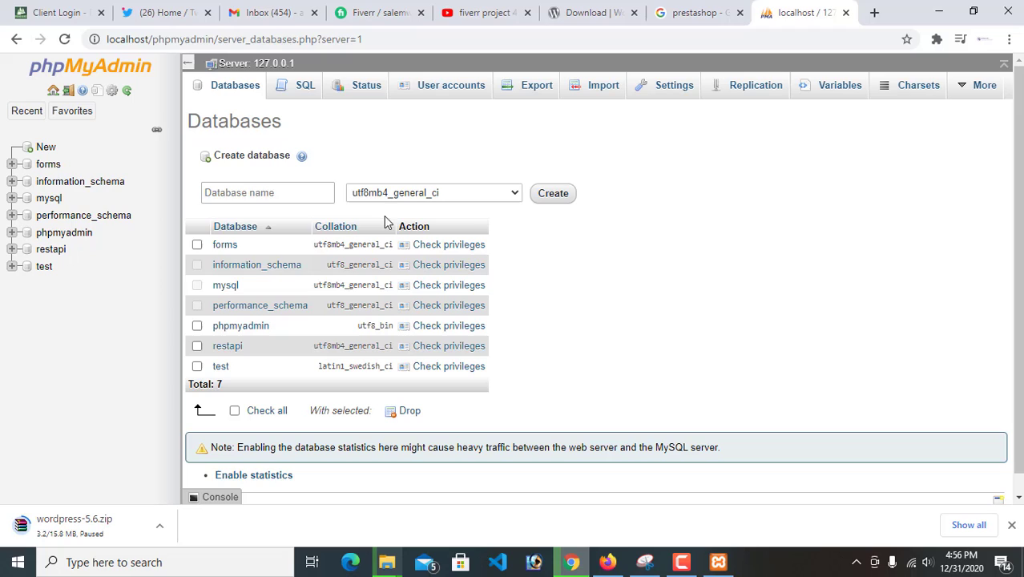
click(271, 195)
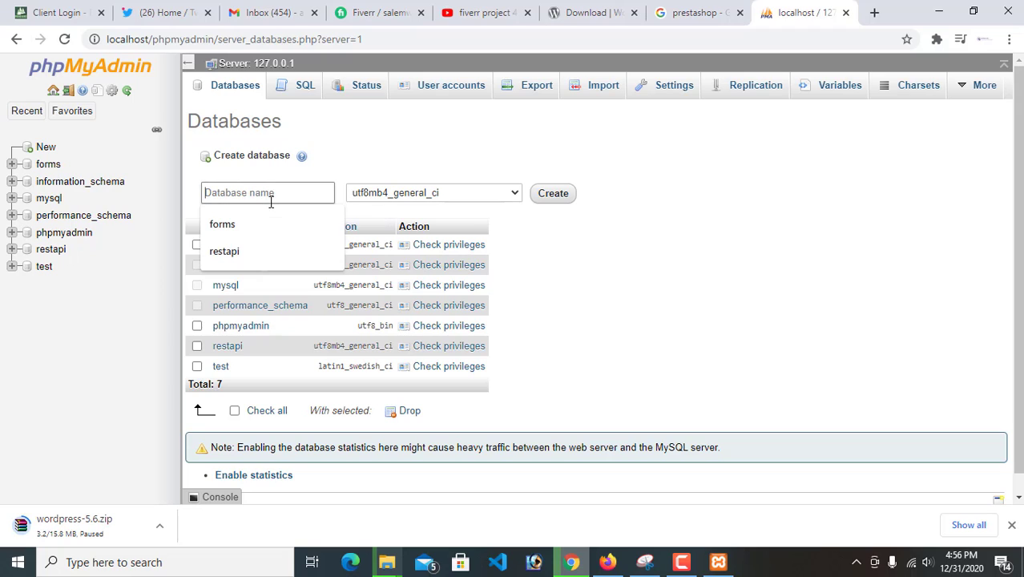
text(landingpage)
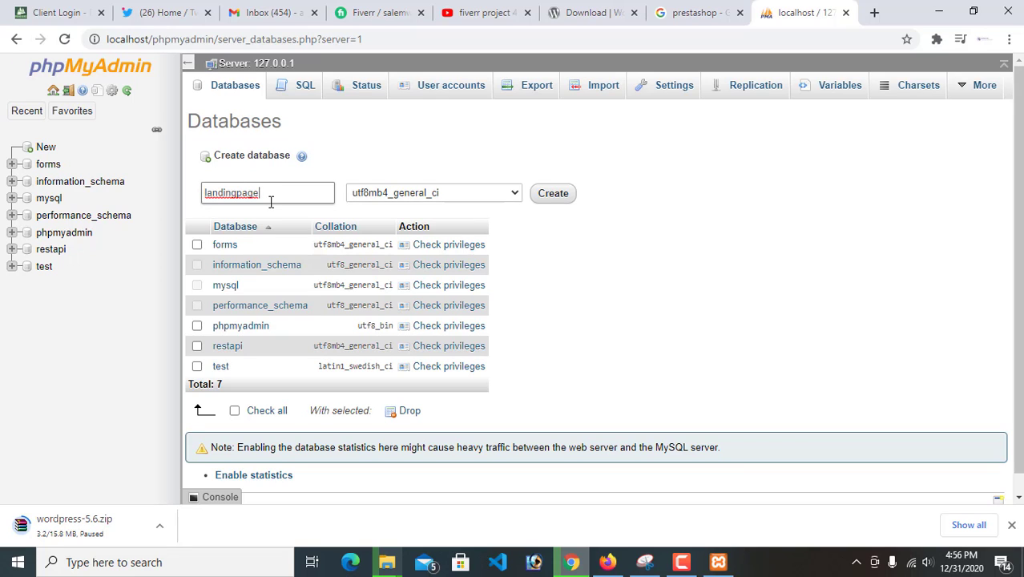
click(551, 200)
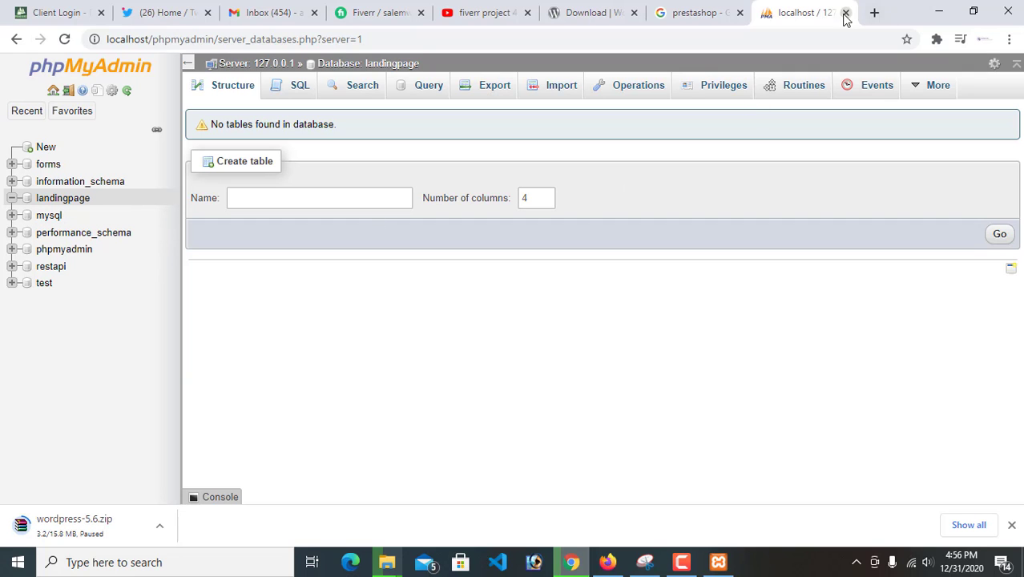
Switch to File Explorer, refresh the landingpage folder and check the progress of the WordPress file copy
click(938, 12)
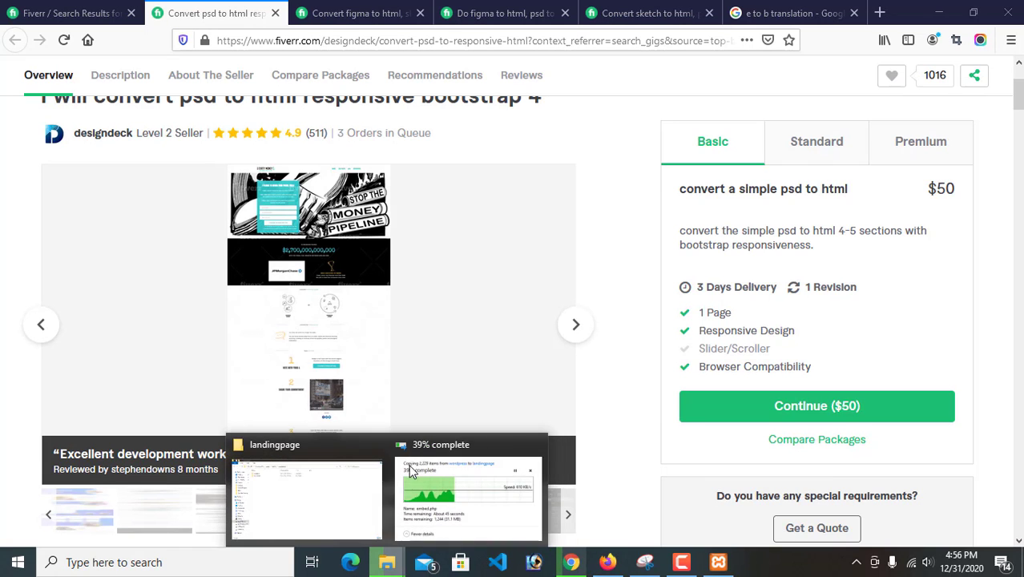
click(388, 564)
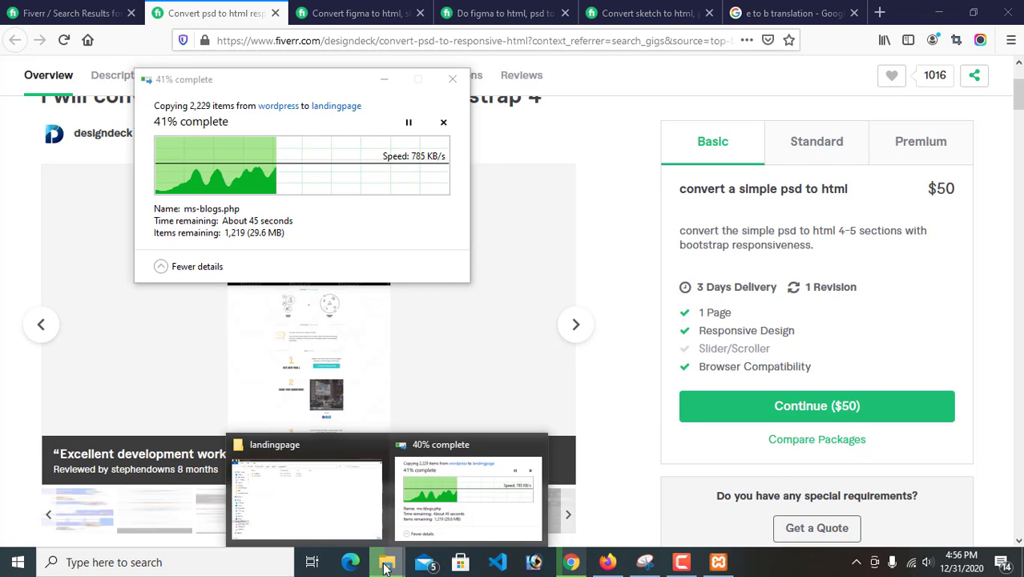
click(353, 488)
right_click(483, 242)
click(523, 300)
right_click(440, 207)
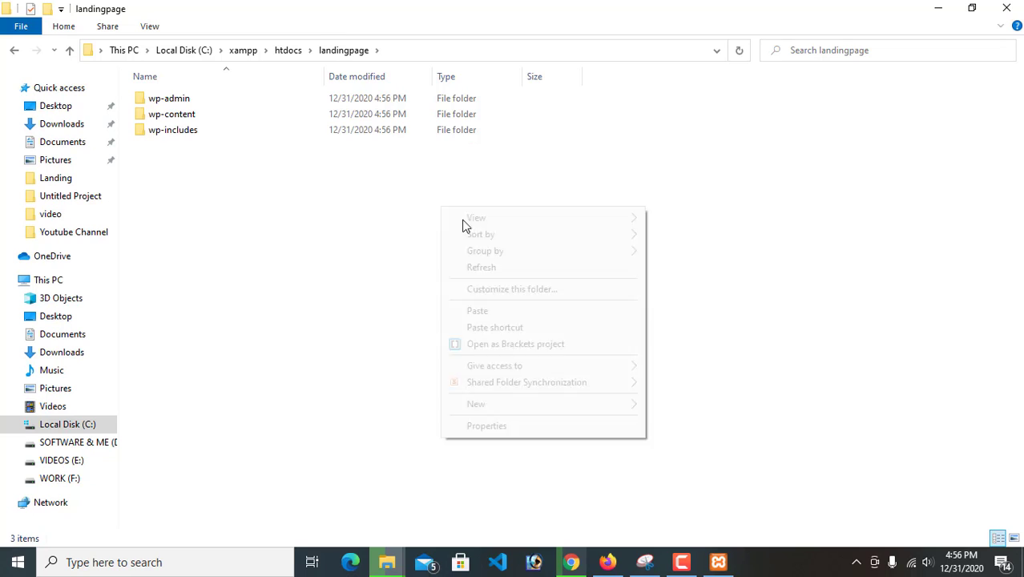
click(487, 268)
right_click(421, 201)
click(473, 263)
right_click(432, 218)
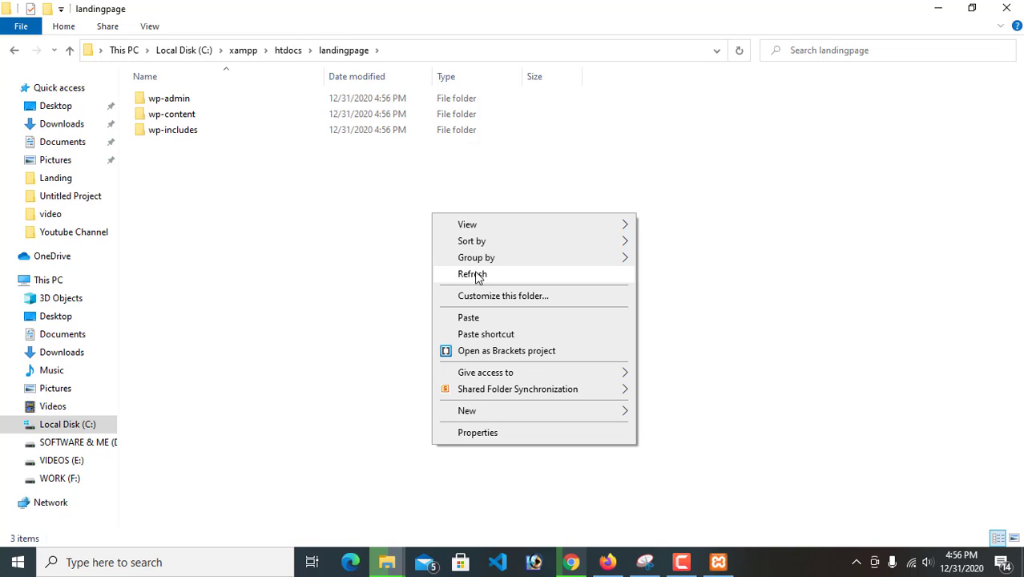
click(475, 277)
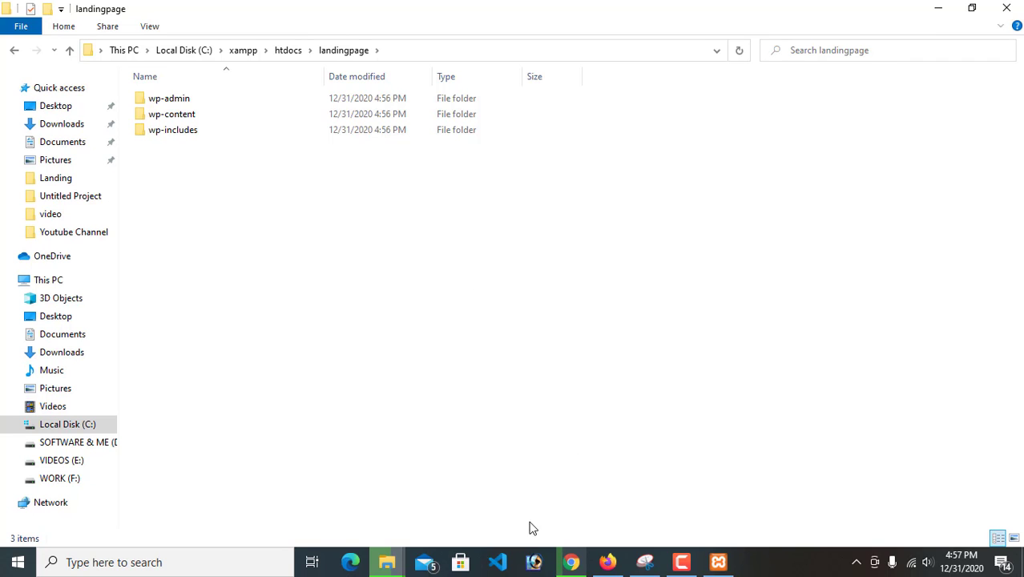
mouse_move(387, 562)
click(456, 505)
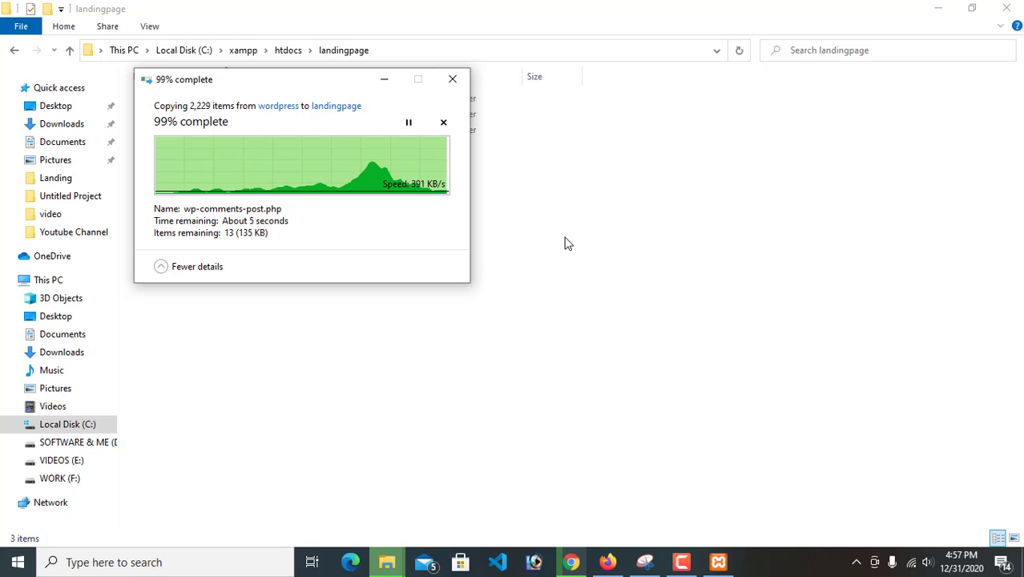
Refresh the landingpage folder several times to check the copied WordPress files
right_click(668, 176)
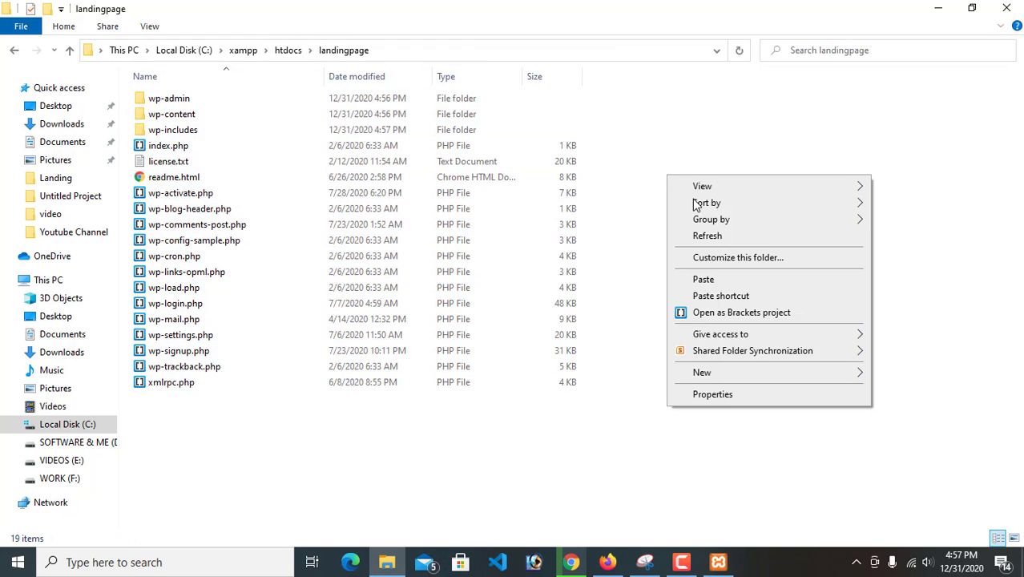
click(731, 237)
right_click(688, 185)
click(729, 245)
right_click(671, 178)
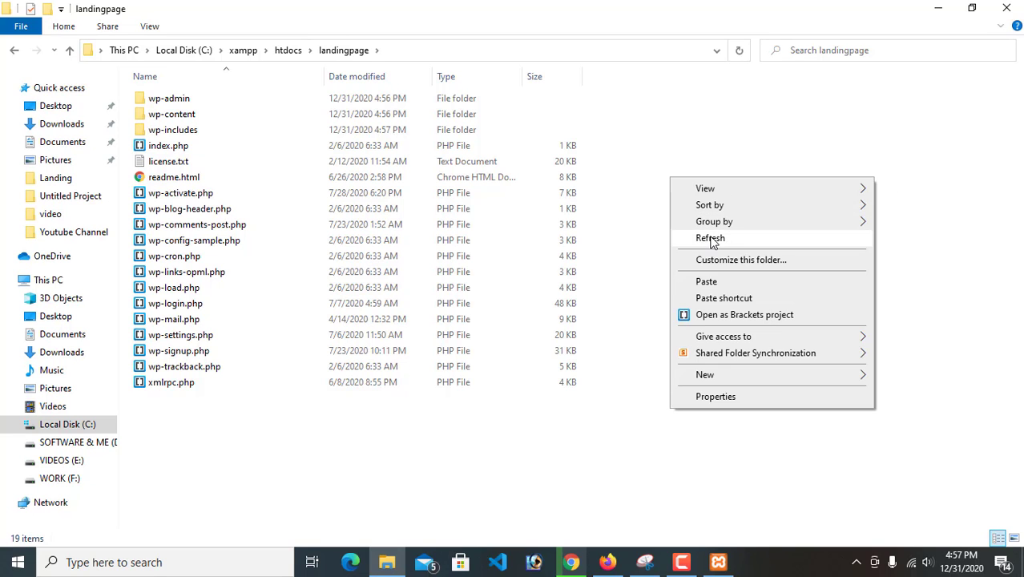
click(710, 238)
right_click(671, 178)
click(710, 239)
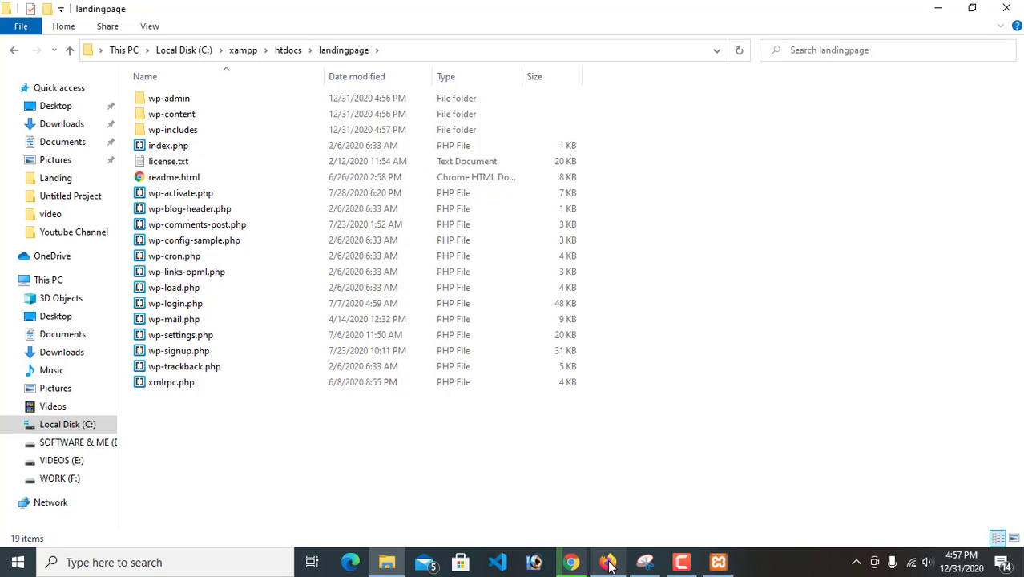
Switch to Chrome, open localhost/landingpage in a new tab and dismiss the downloads bar
click(579, 562)
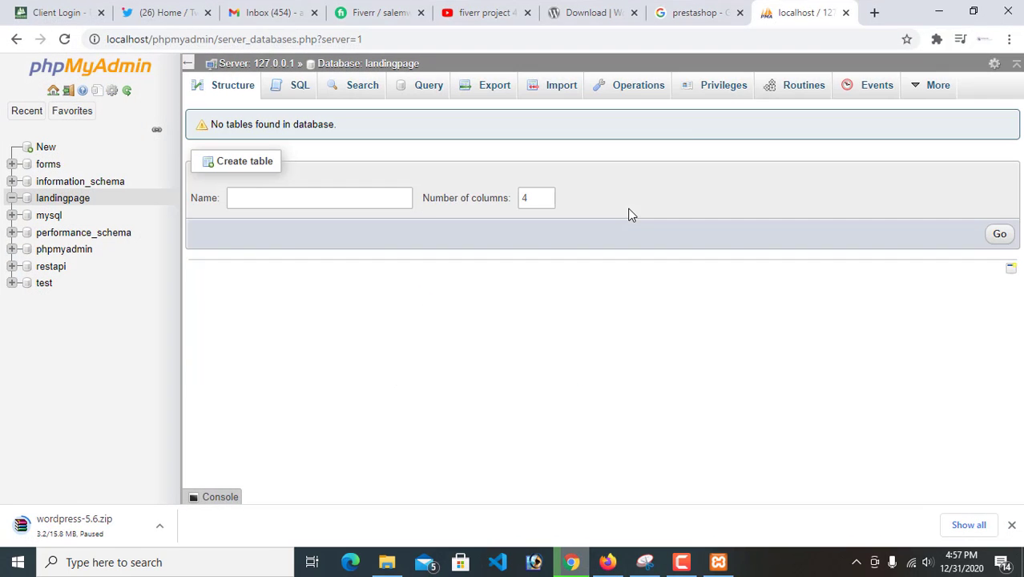
click(872, 15)
click(621, 41)
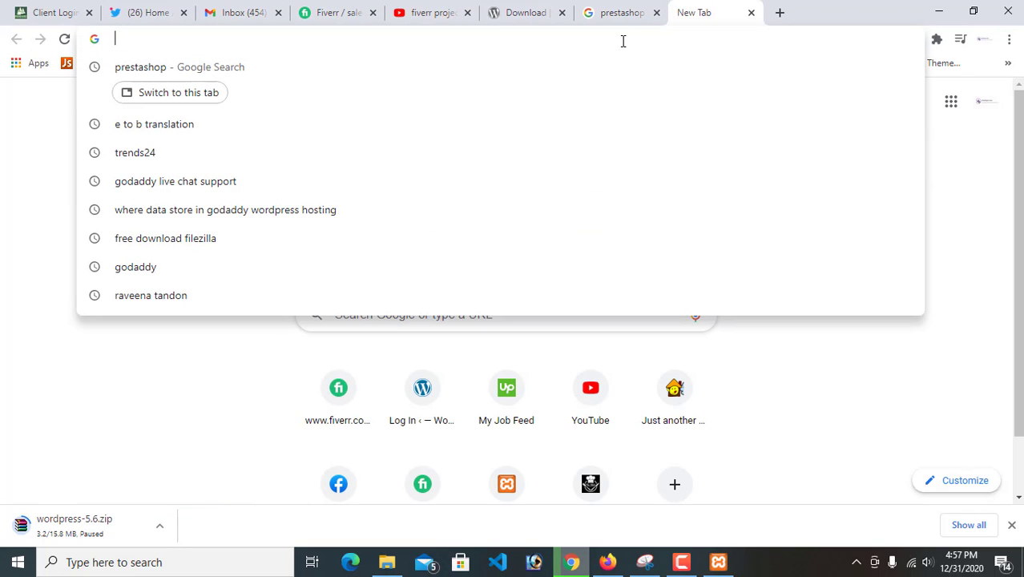
text(local)
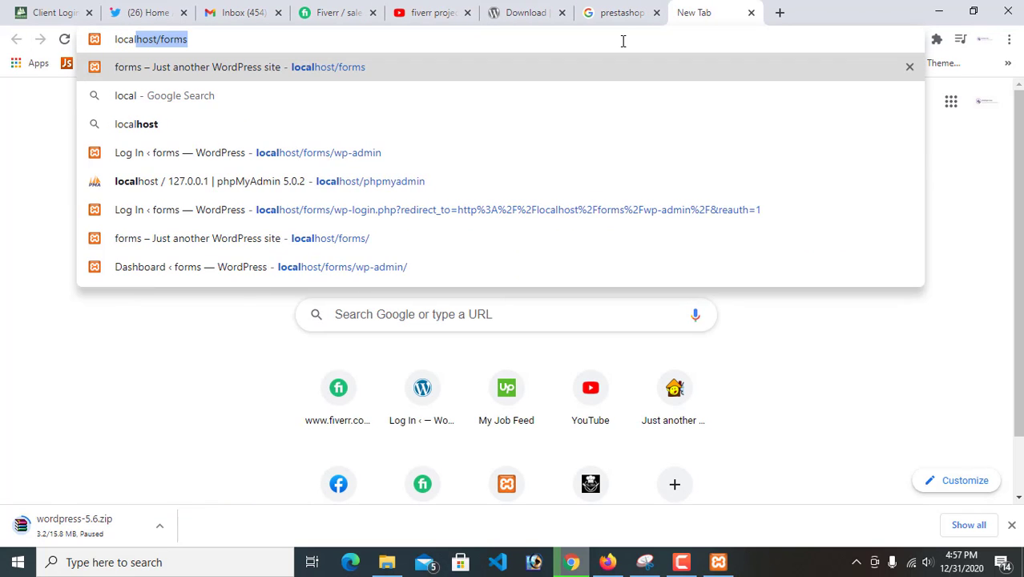
text(hostt/)
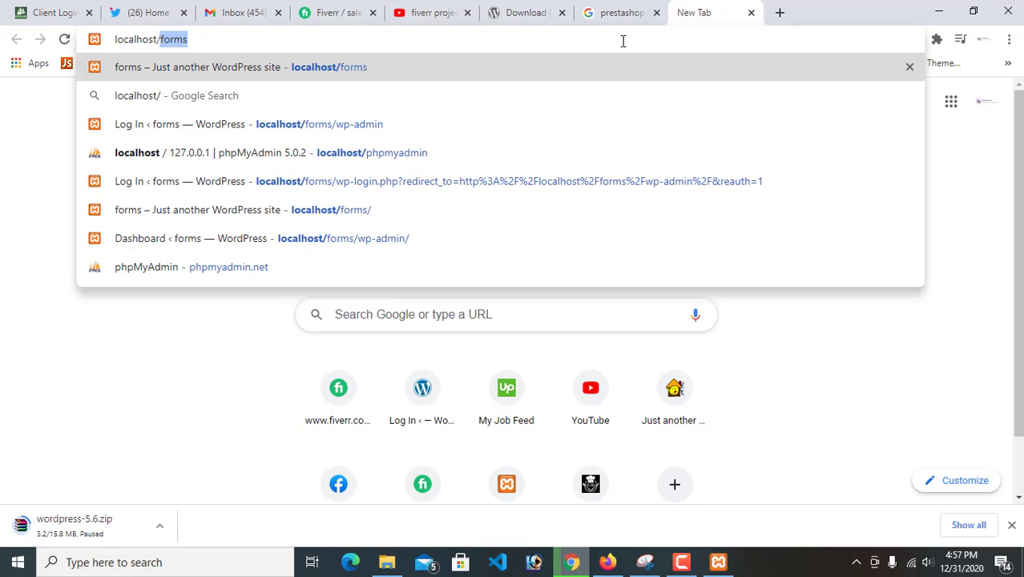
text(landing)
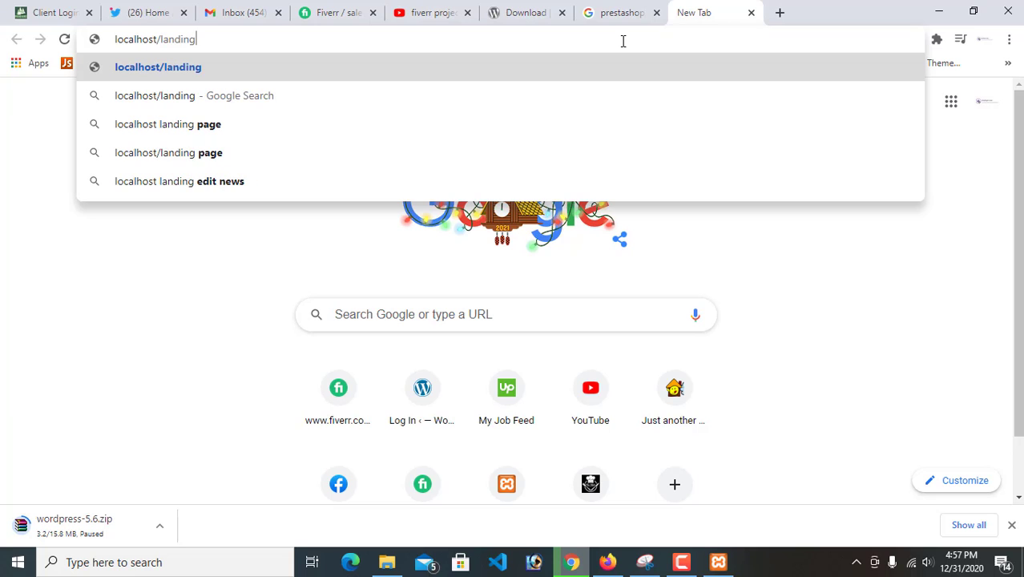
text(page)
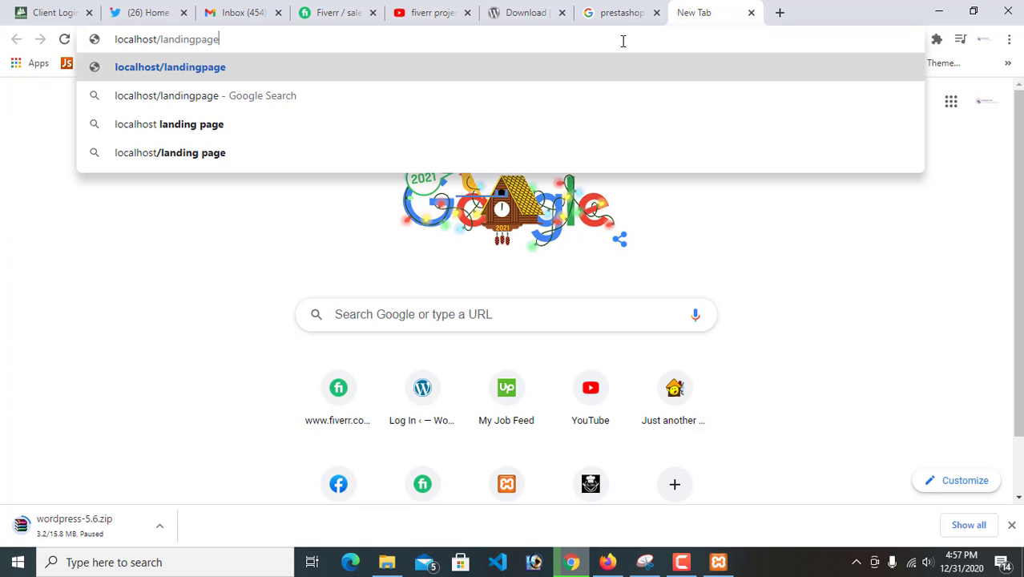
key(Return)
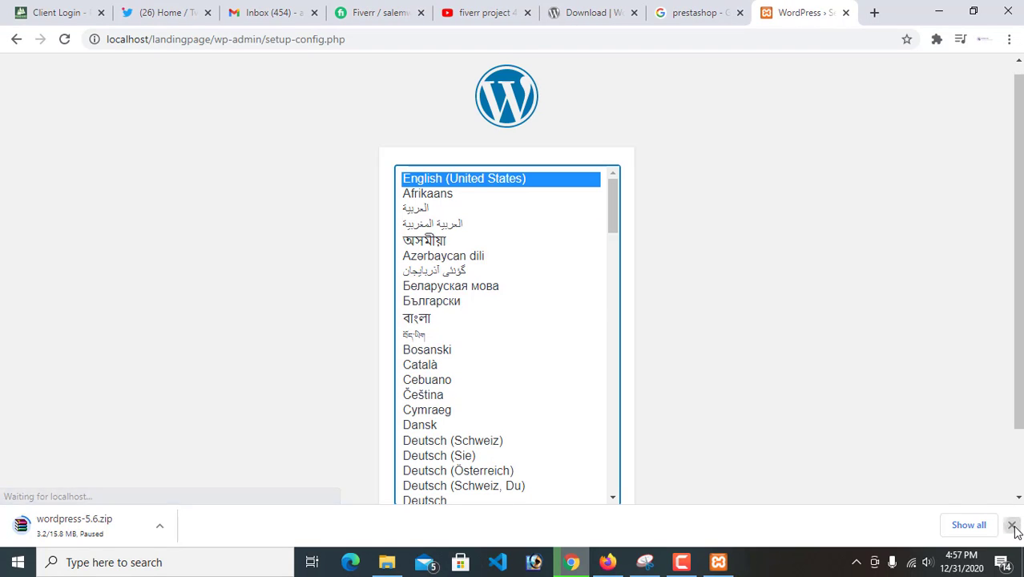
click(1011, 525)
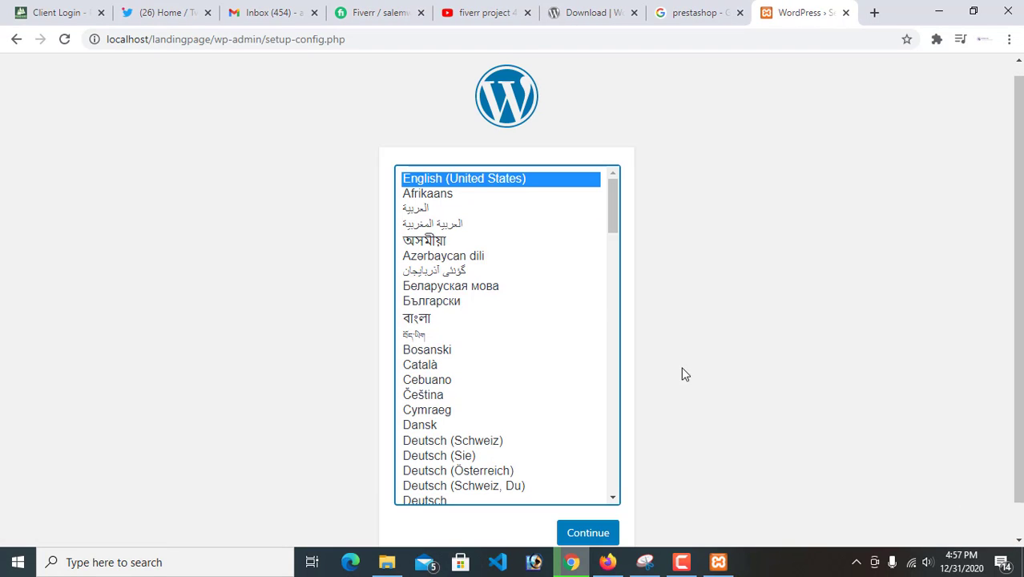
Look through the WordPress setup languages and continue with English (United States)
scroll(672, 363, down, 1)
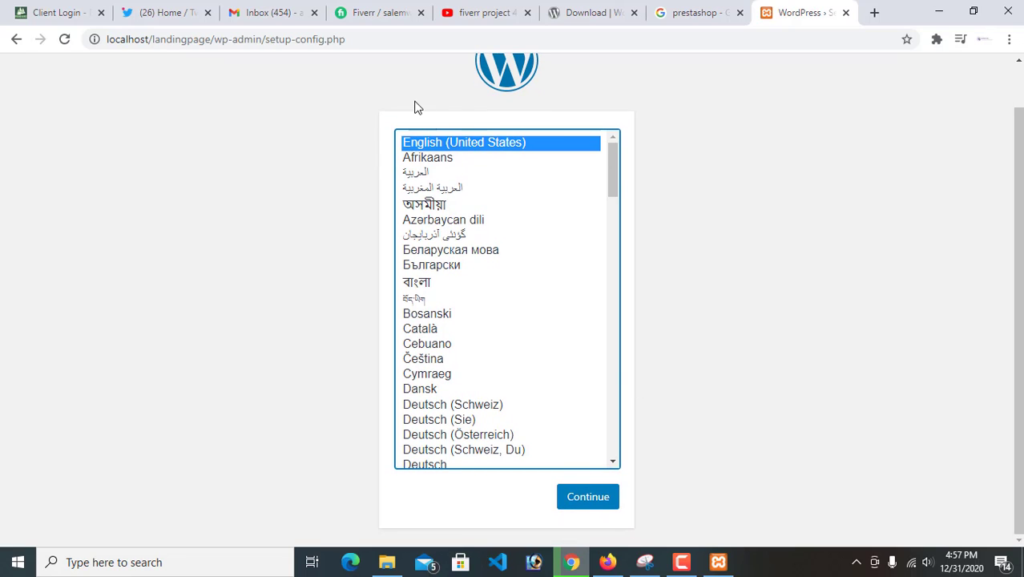
scroll(461, 408, down, 4)
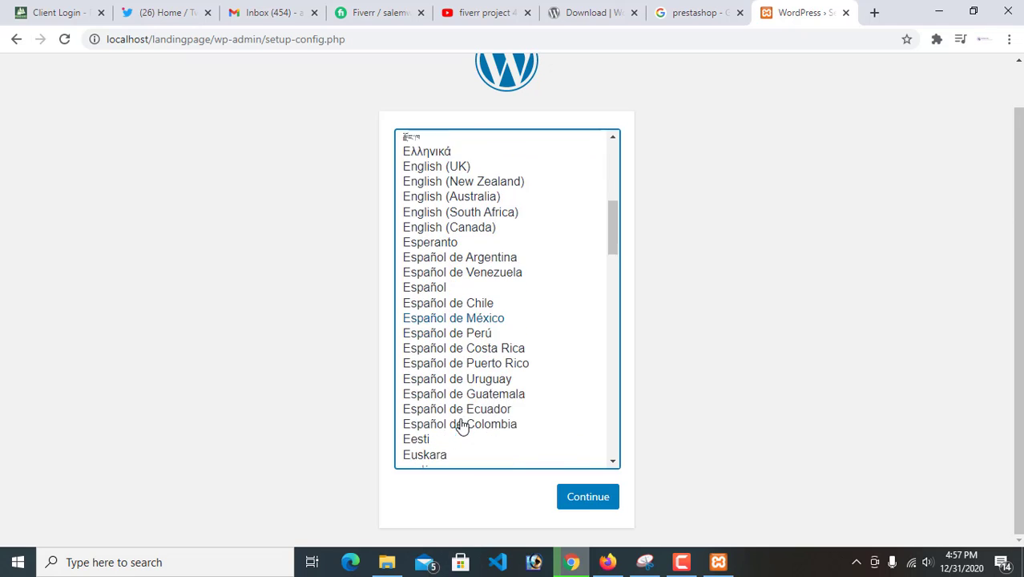
scroll(461, 420, up, 5)
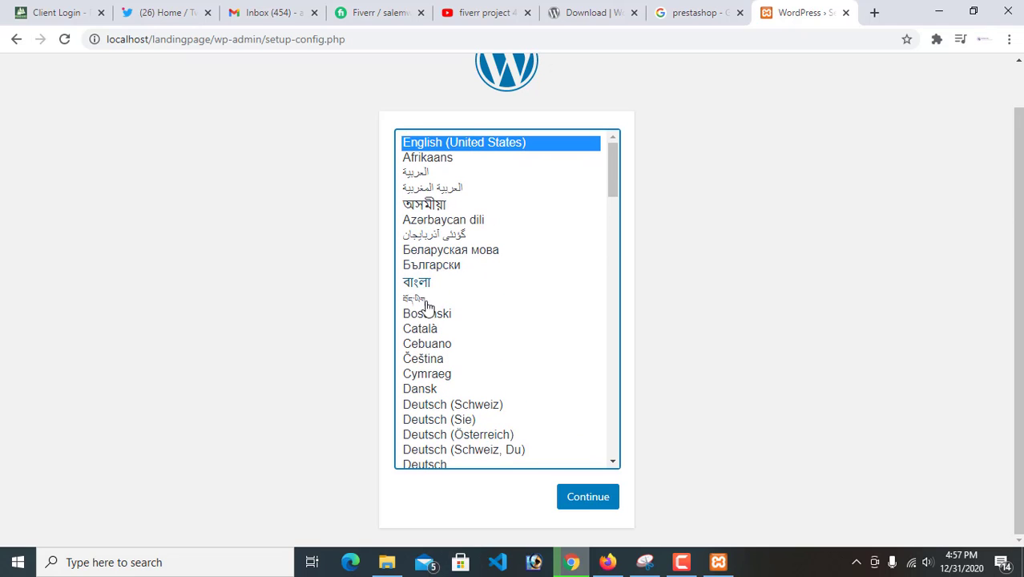
scroll(498, 365, down, 8)
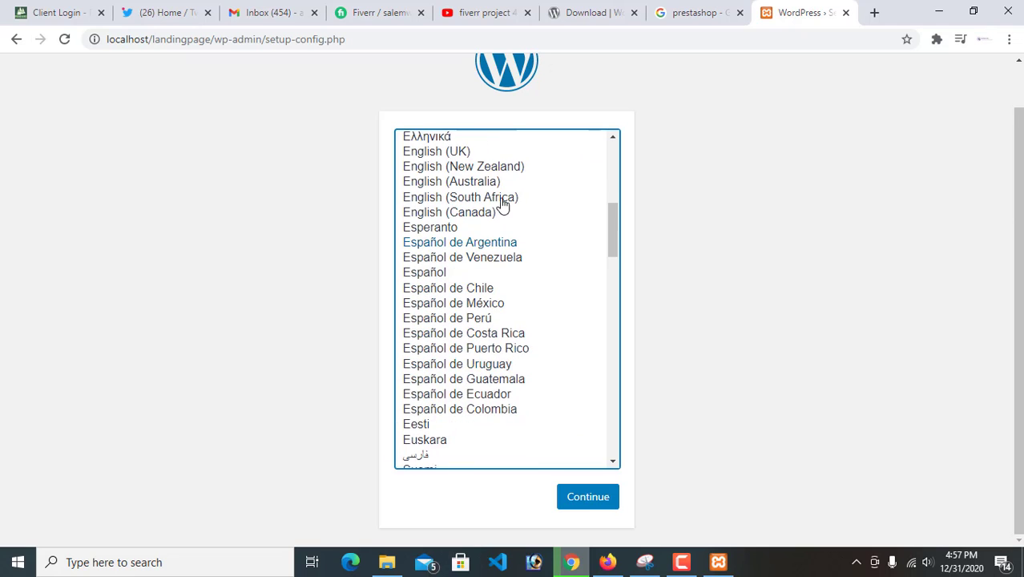
scroll(463, 377, up, 5)
scroll(461, 377, up, 4)
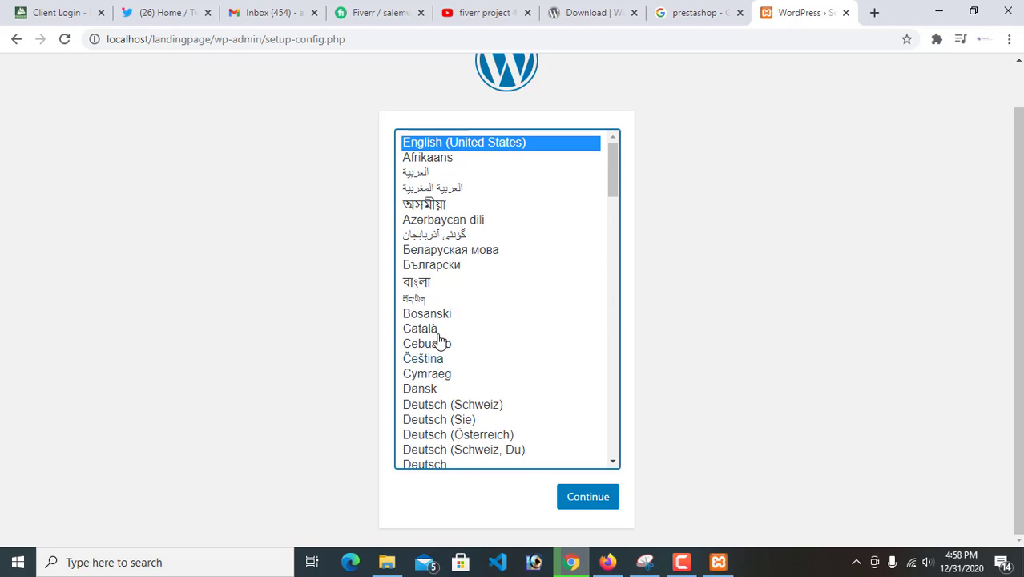
click(577, 507)
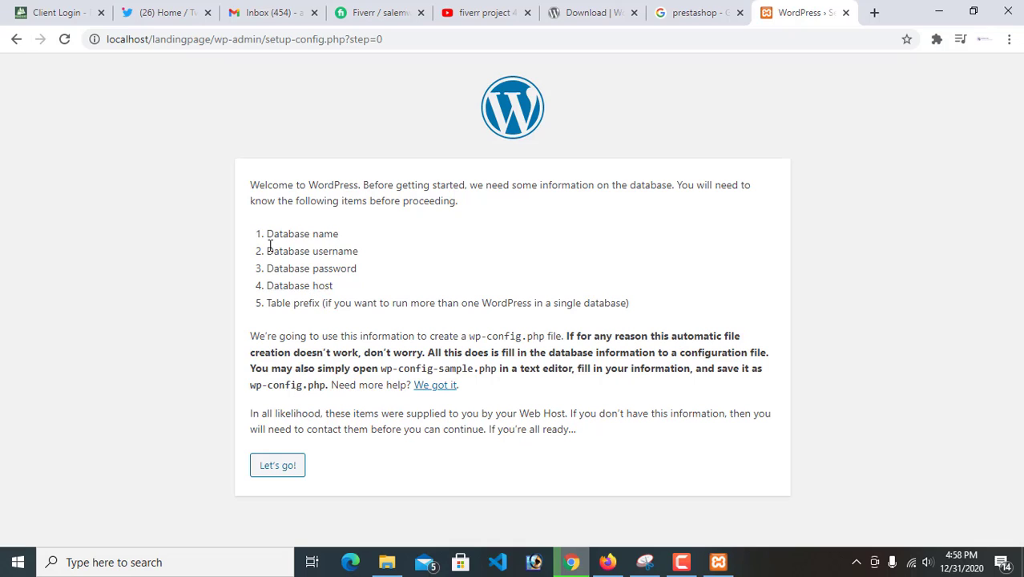
Review the list of required database details on the welcome page and proceed to the database connection form
drag(268, 232, 365, 238)
drag(270, 252, 358, 249)
double_click(328, 269)
double_click(290, 286)
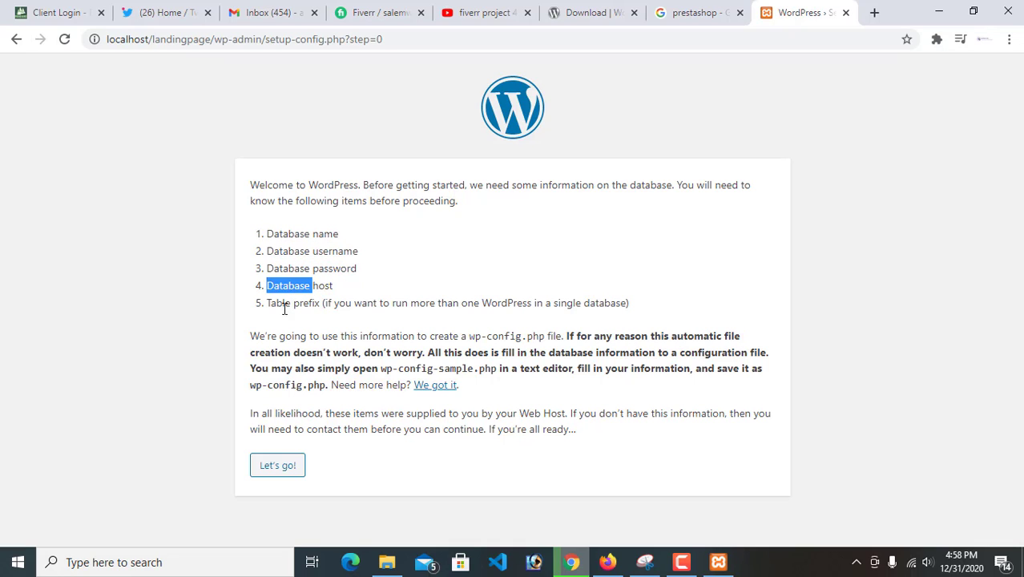
drag(272, 302, 646, 314)
click(622, 311)
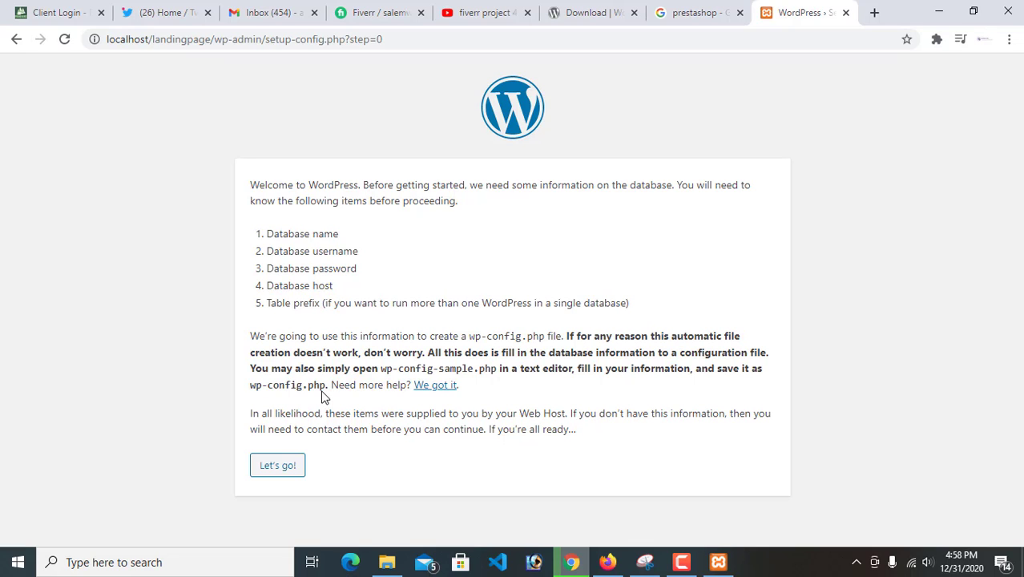
click(293, 465)
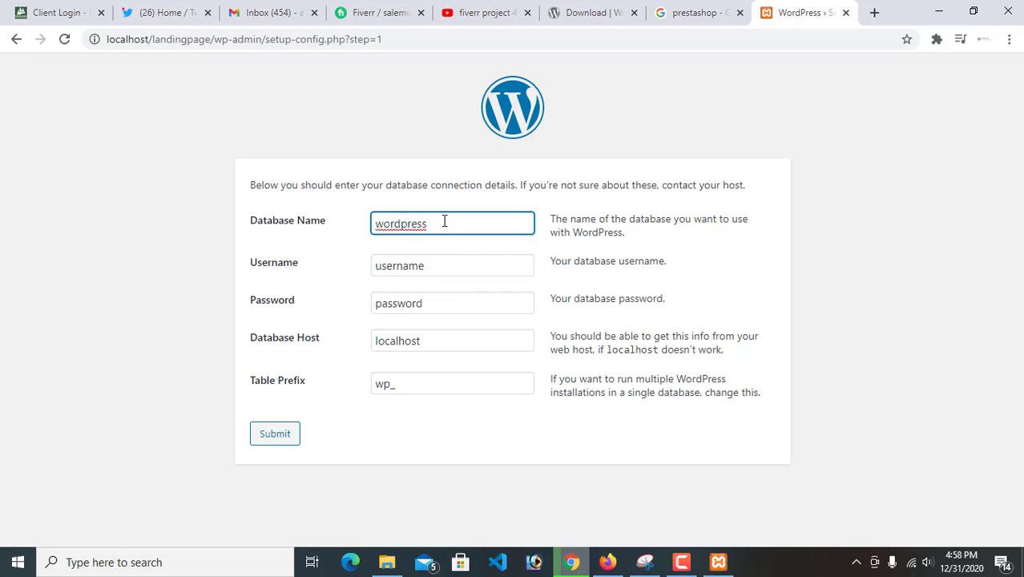
Set the database name to landingpage and the username to root, and leave the database password blank
double_click(385, 224)
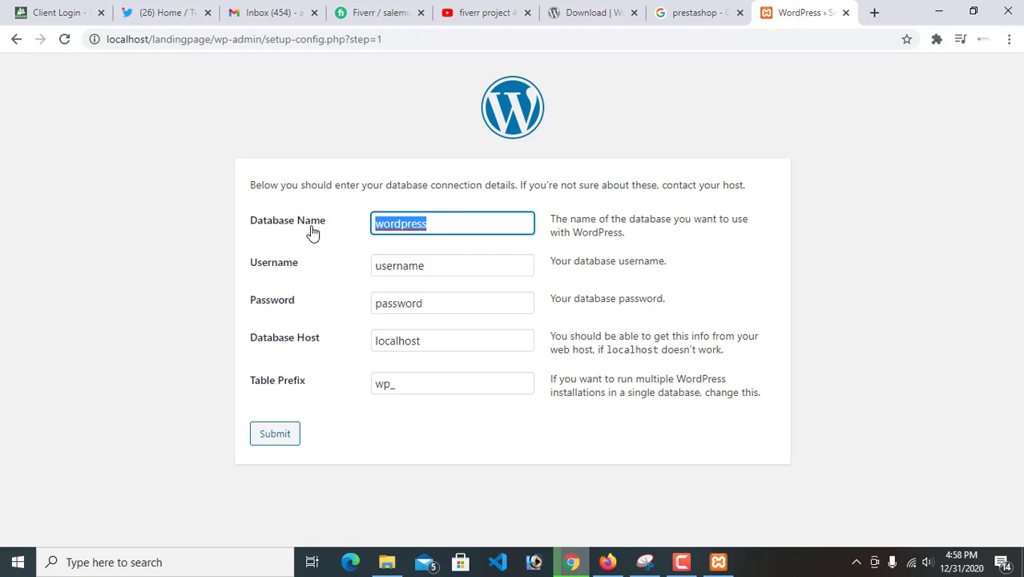
key(BackSpace)
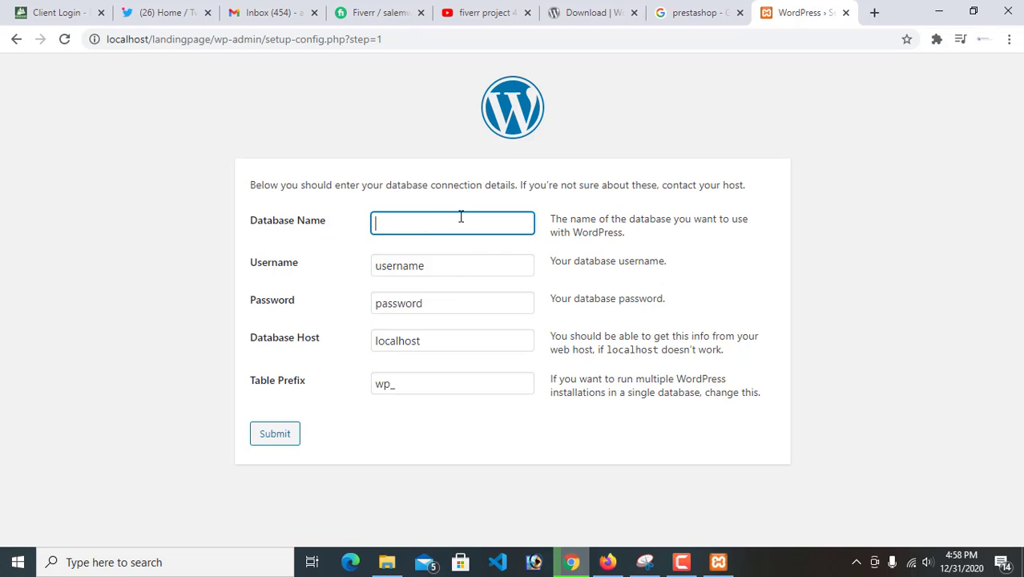
text(landingpage)
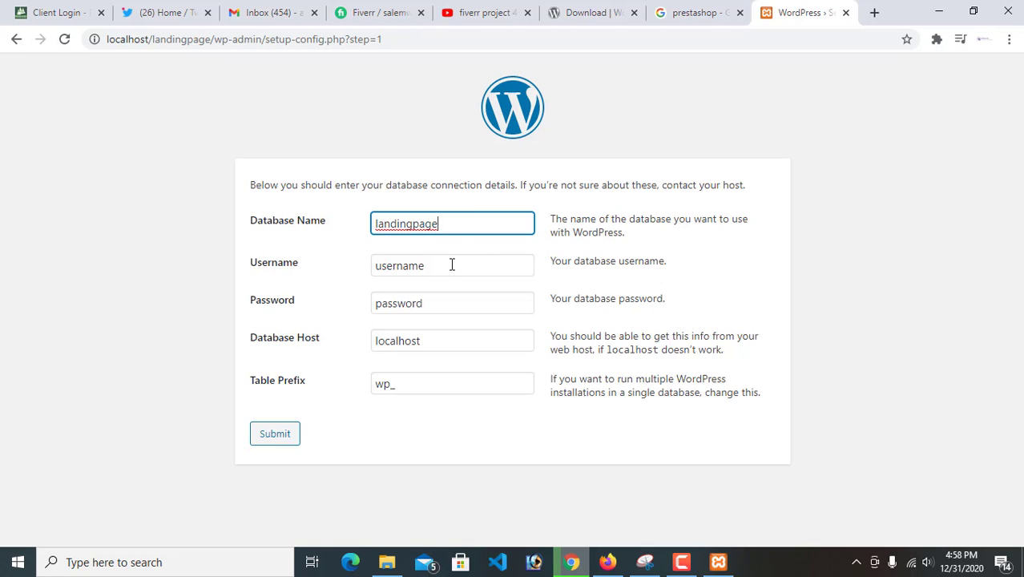
drag(463, 263, 318, 273)
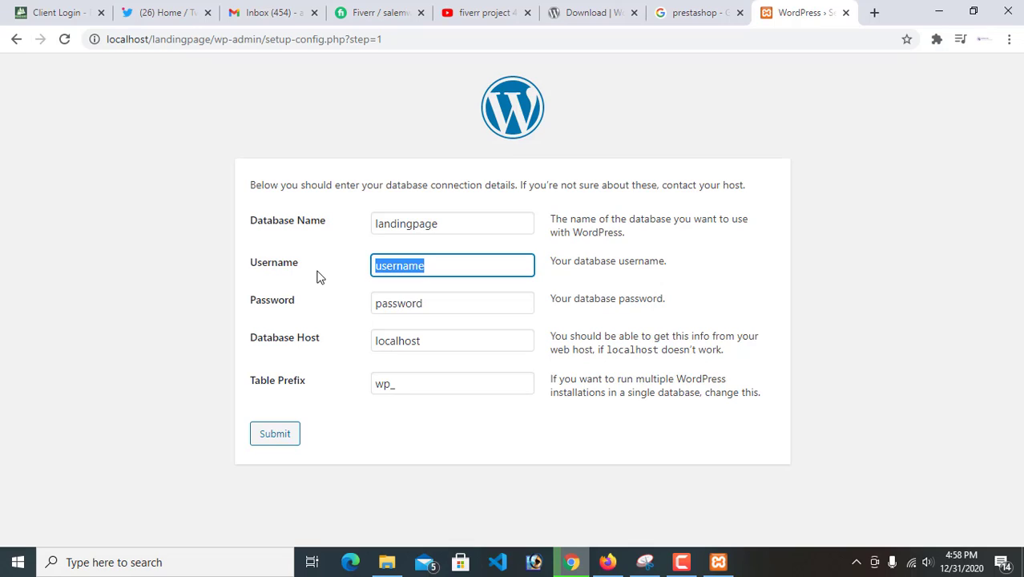
text(root)
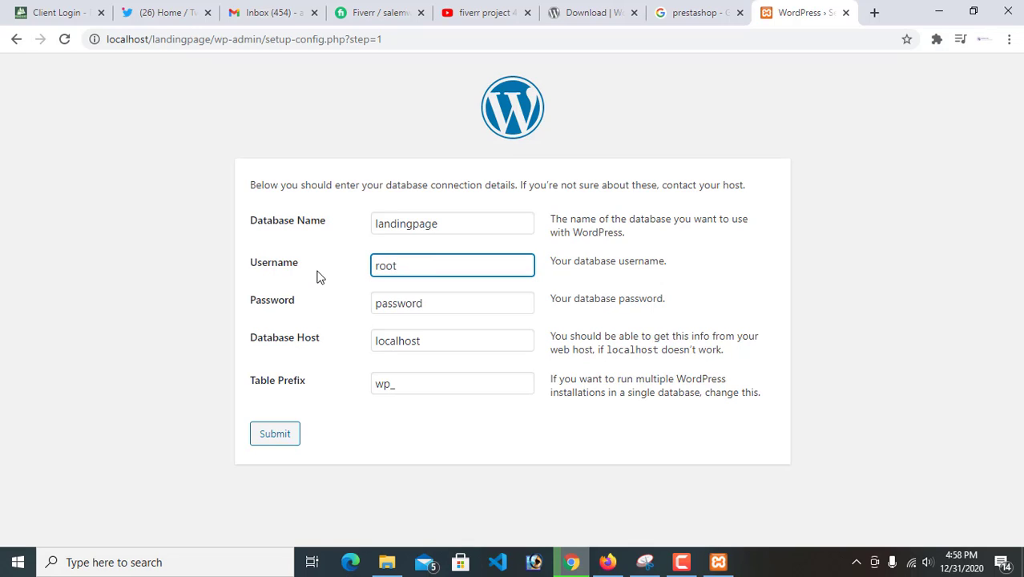
click(318, 277)
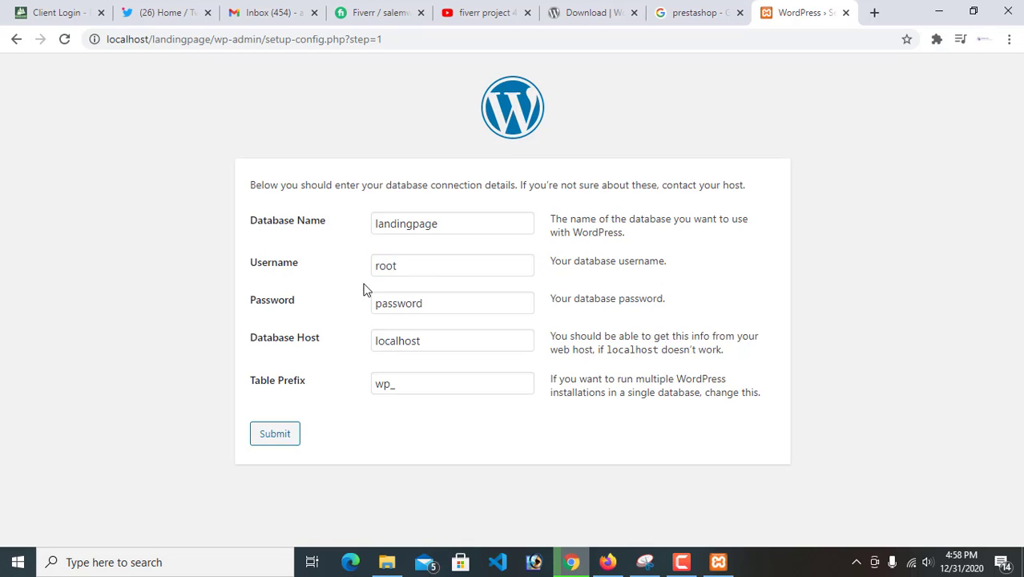
drag(446, 306, 330, 313)
key(BackSpace)
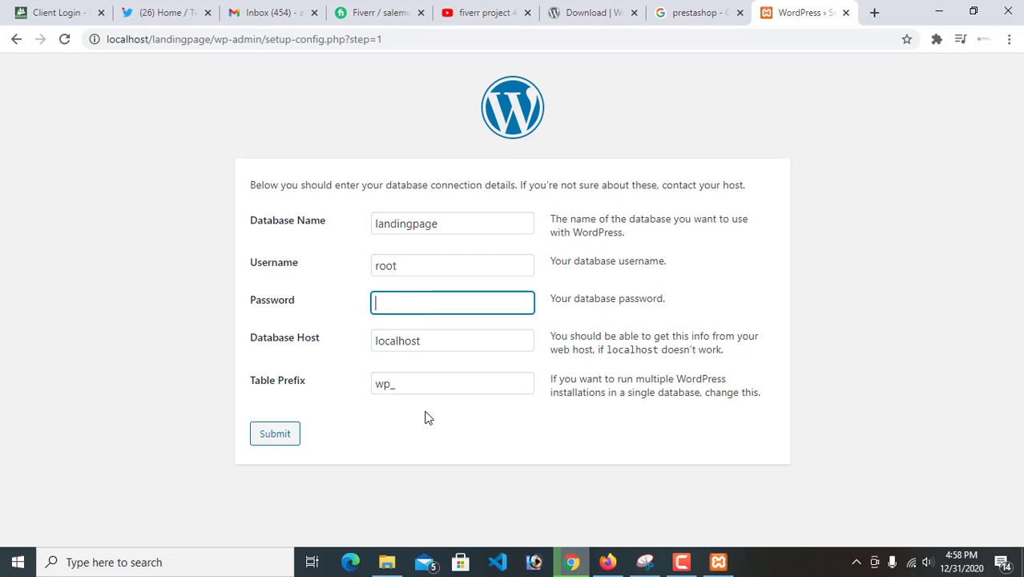
Set the table prefix to wp_lp2021, submit the database details and run the installation
click(414, 385)
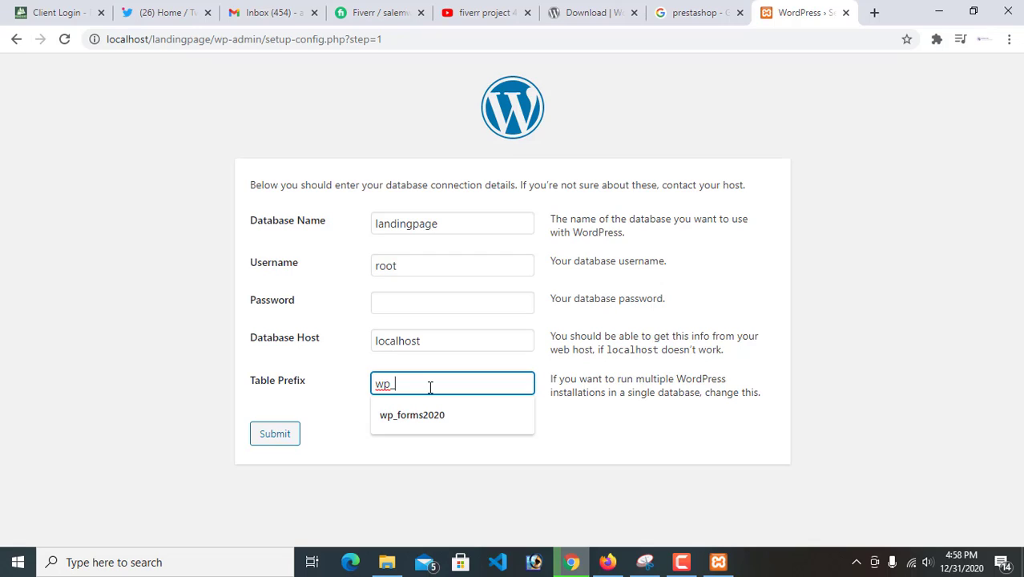
text(lp)
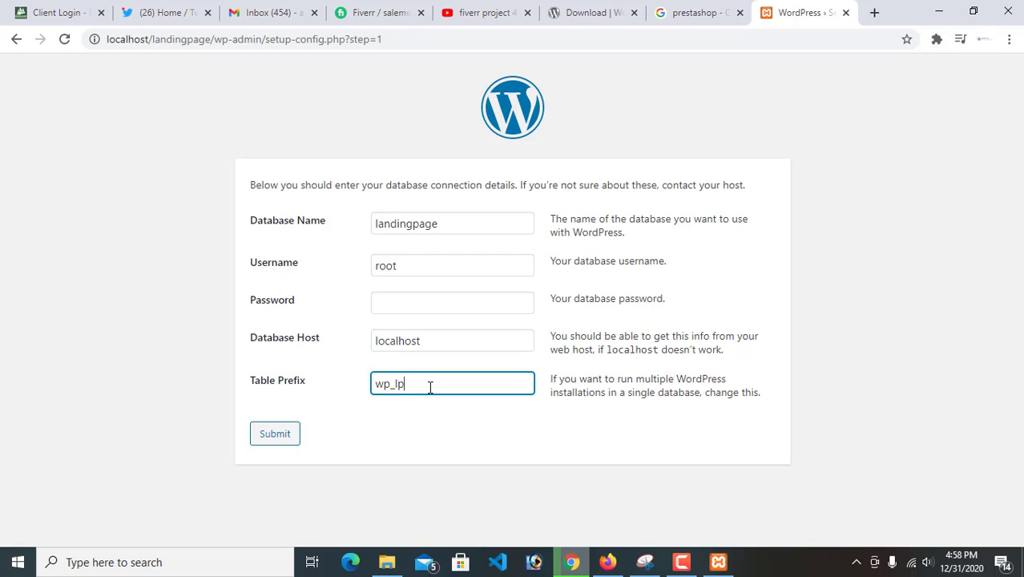
text(2021)
click(262, 436)
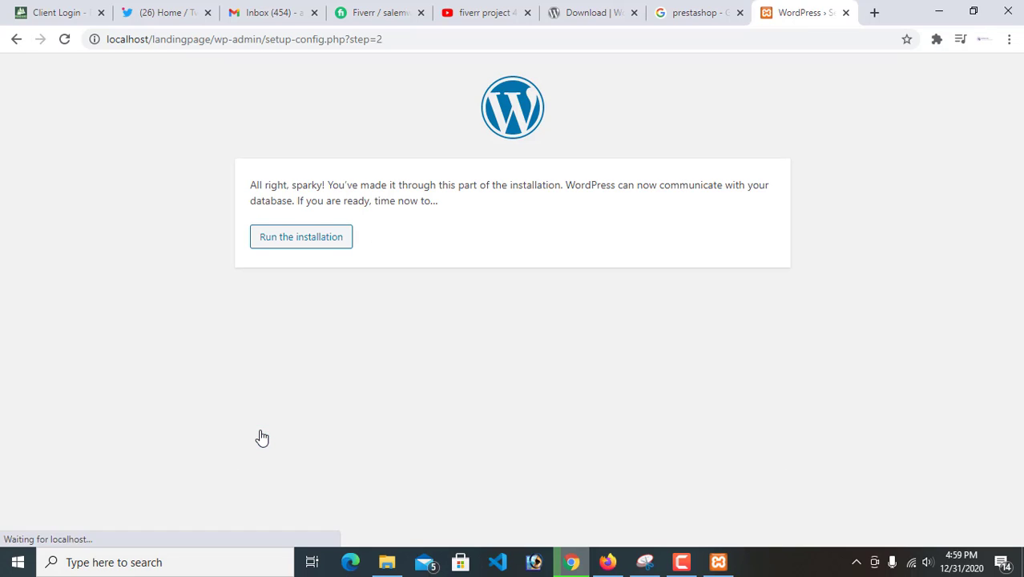
click(322, 247)
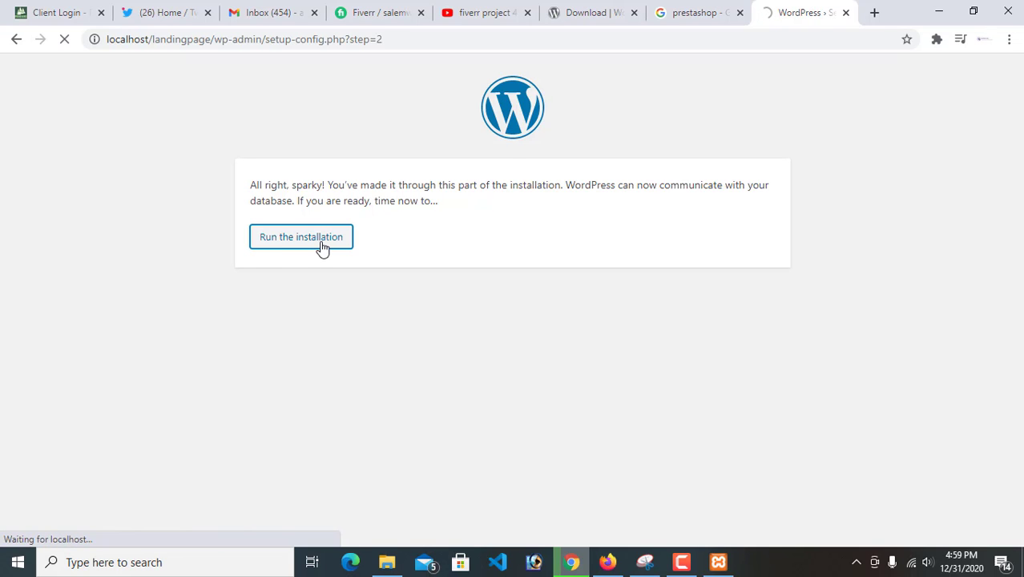
Look over the installation form and read its welcome paragraph
scroll(487, 275, down, 2)
scroll(357, 235, up, 1)
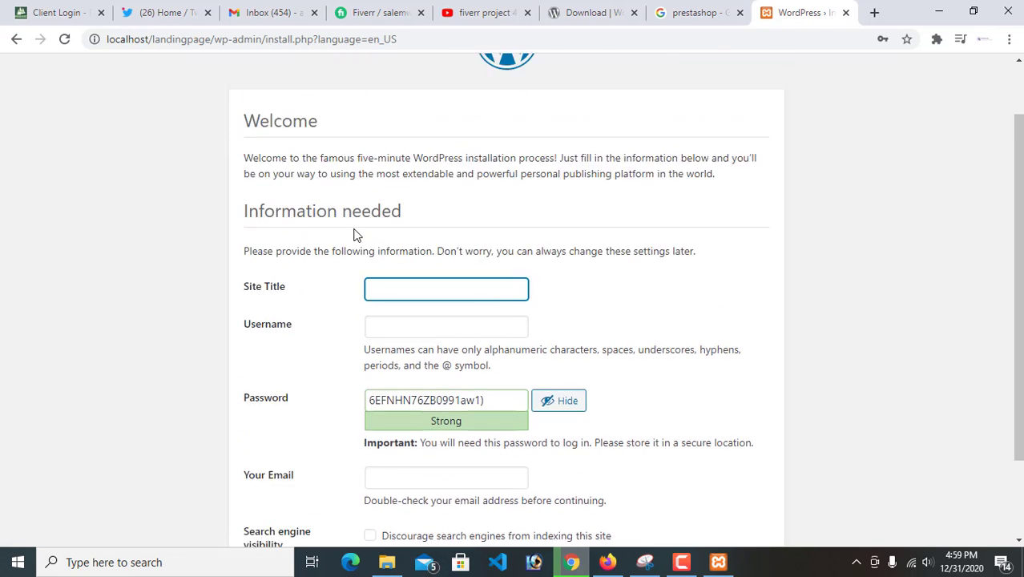
scroll(357, 235, up, 1)
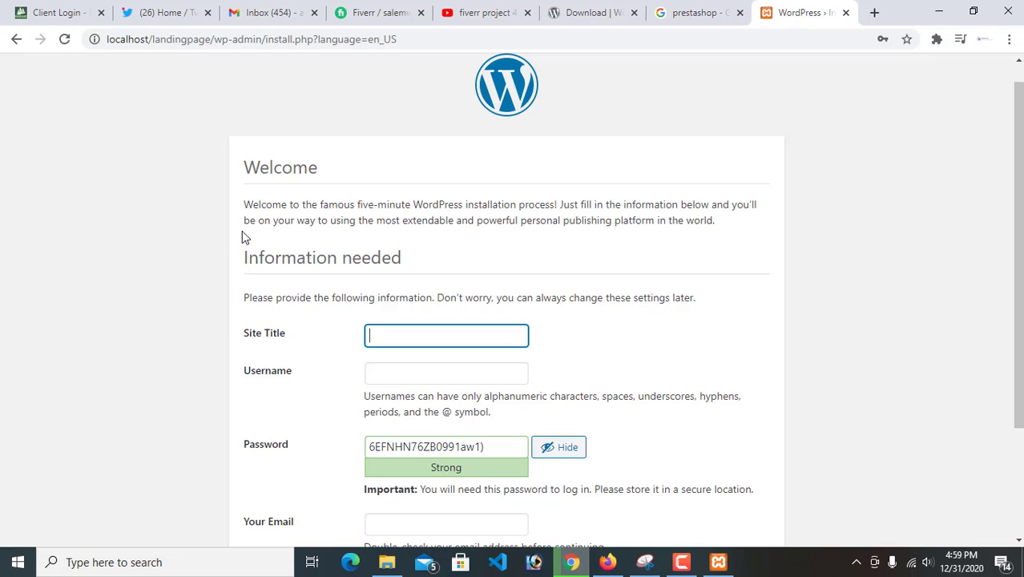
drag(244, 205, 433, 223)
double_click(433, 223)
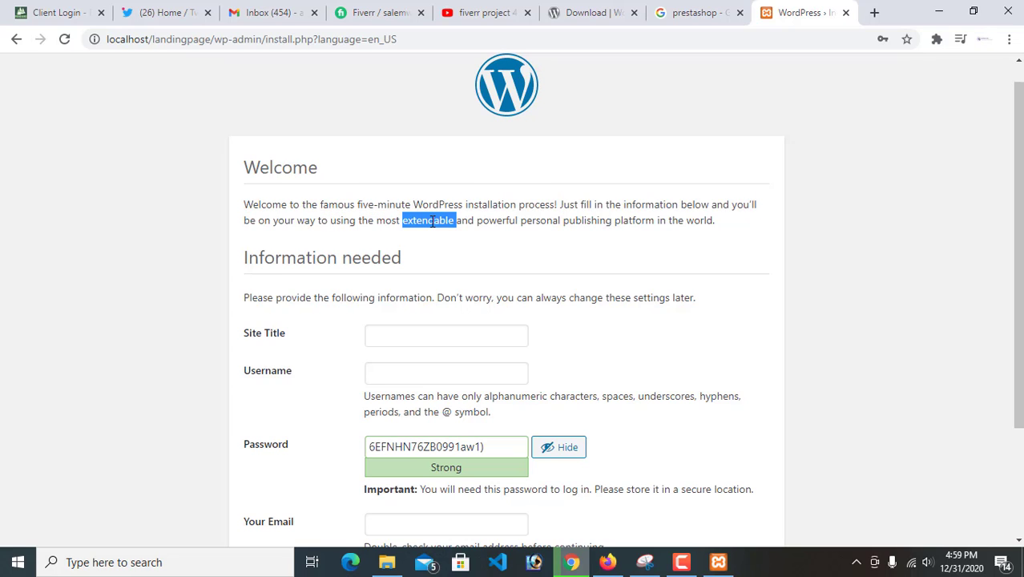
click(523, 225)
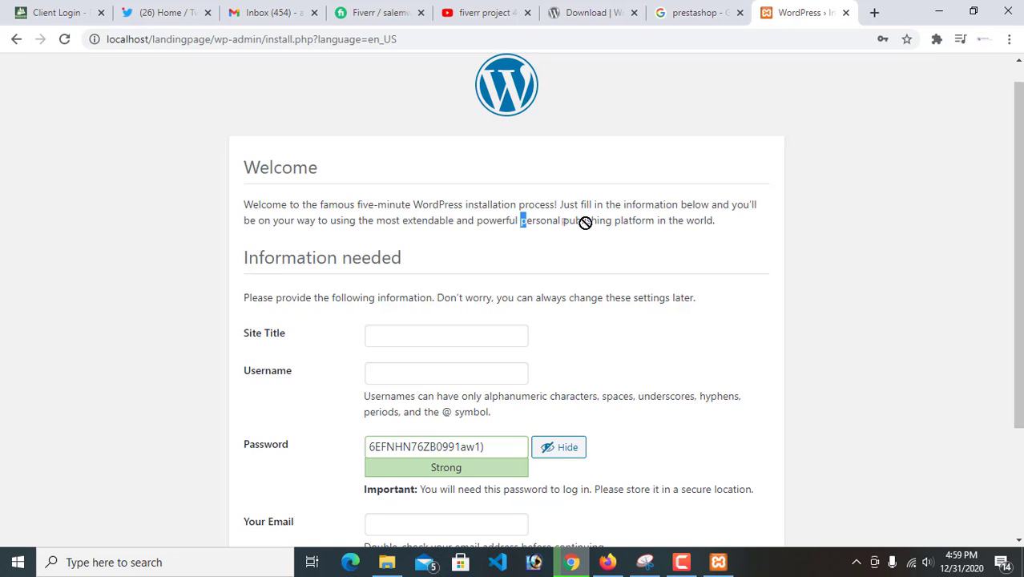
triple_click(624, 222)
scroll(527, 278, down, 1)
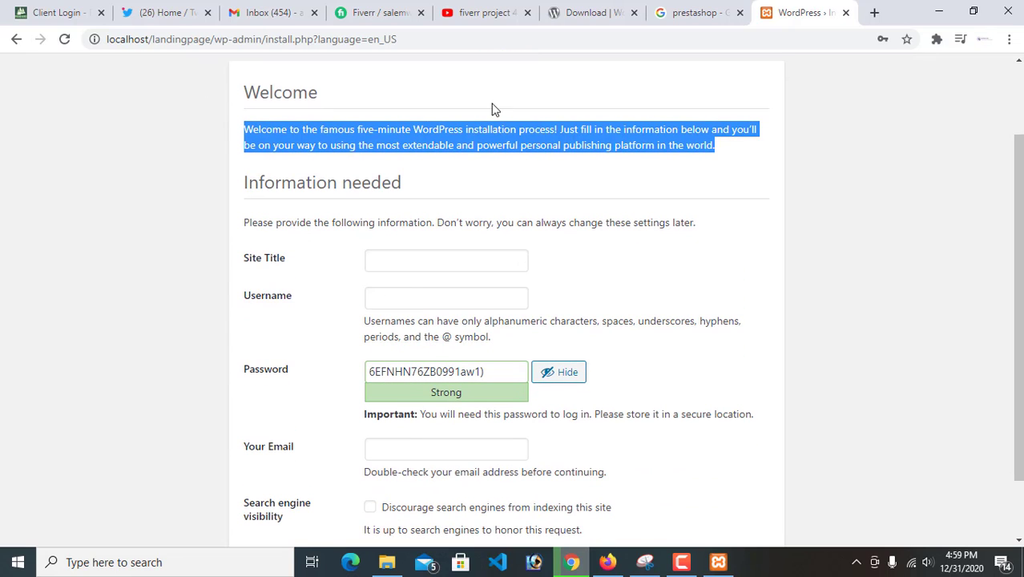
Set the site title to Landing Page and the username to landingpage
click(410, 259)
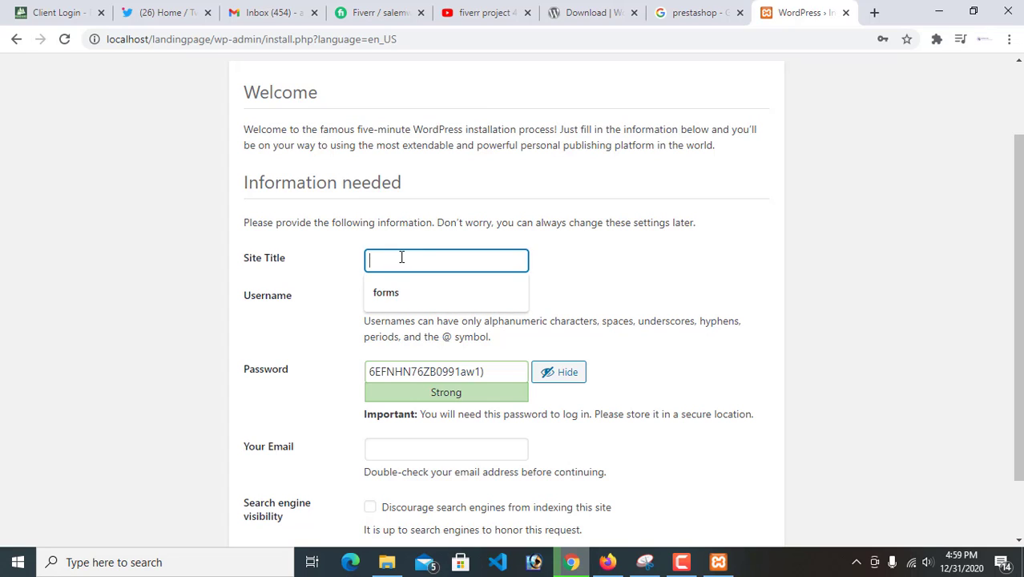
text(lan)
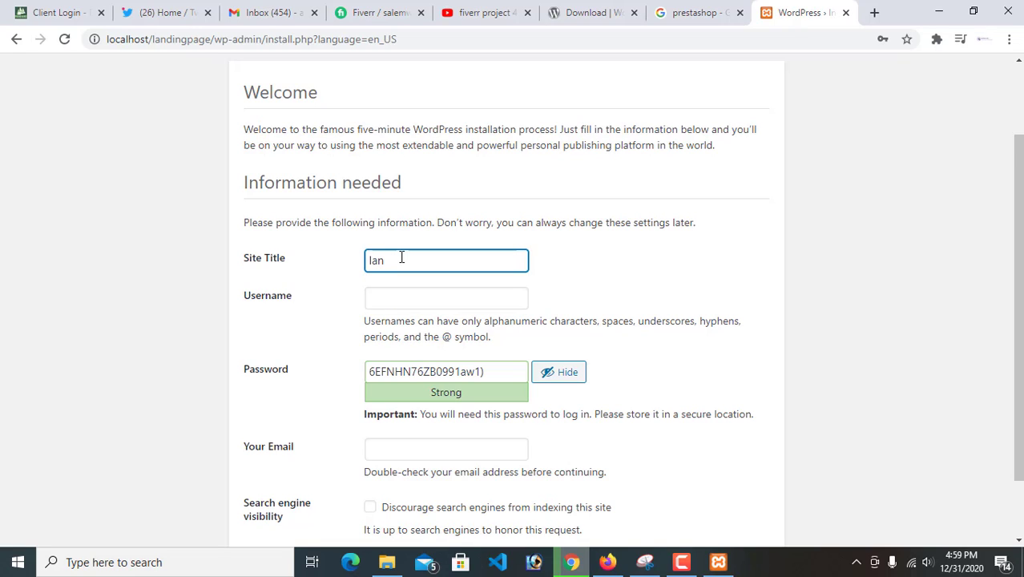
key(BackSpace)
key(BackSpace)
key(BackSpace)
text(Landing Page)
click(400, 298)
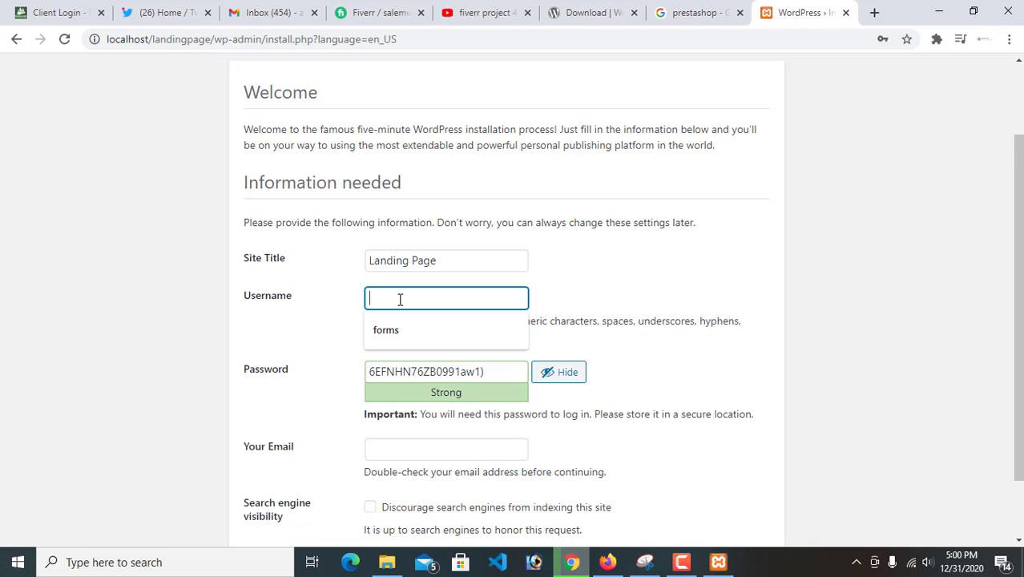
text(landi)
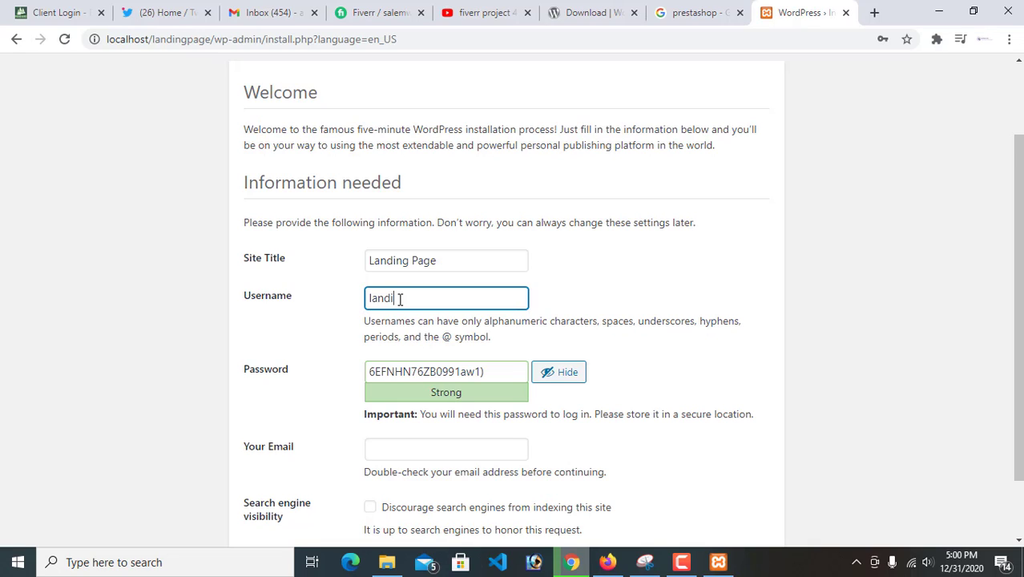
text(ngpage)
double_click(400, 298)
Replace the generated password with a custom account password
drag(494, 370, 319, 377)
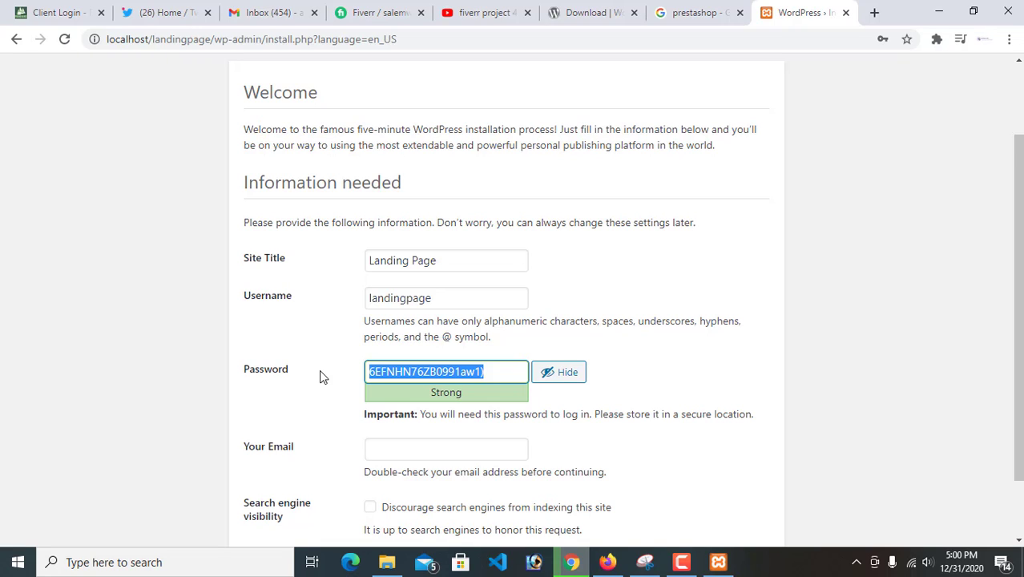
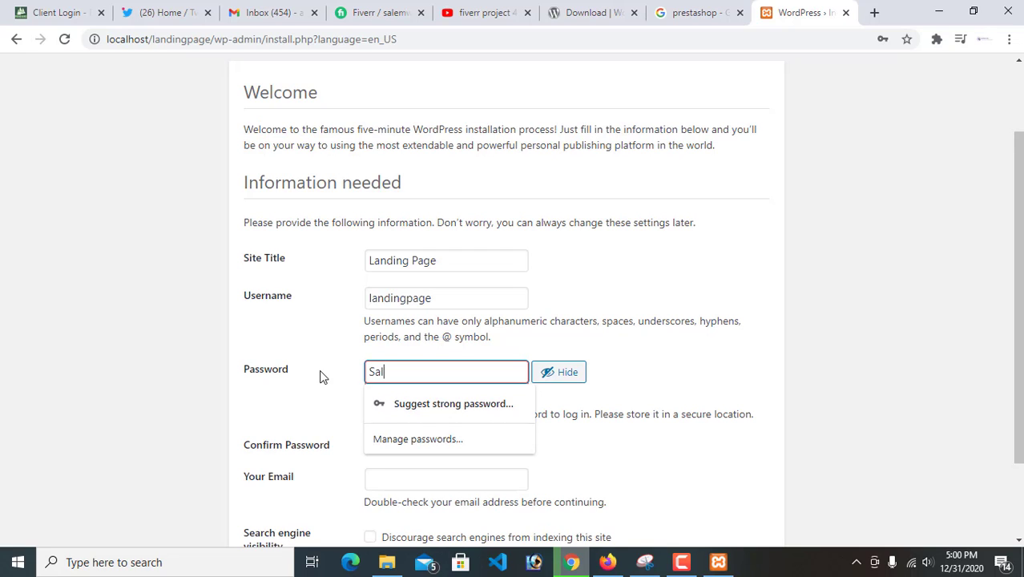
key(BackSpace)
key(BackSpace)
key(BackSpace)
key(BackSpace)
key(BackSpace)
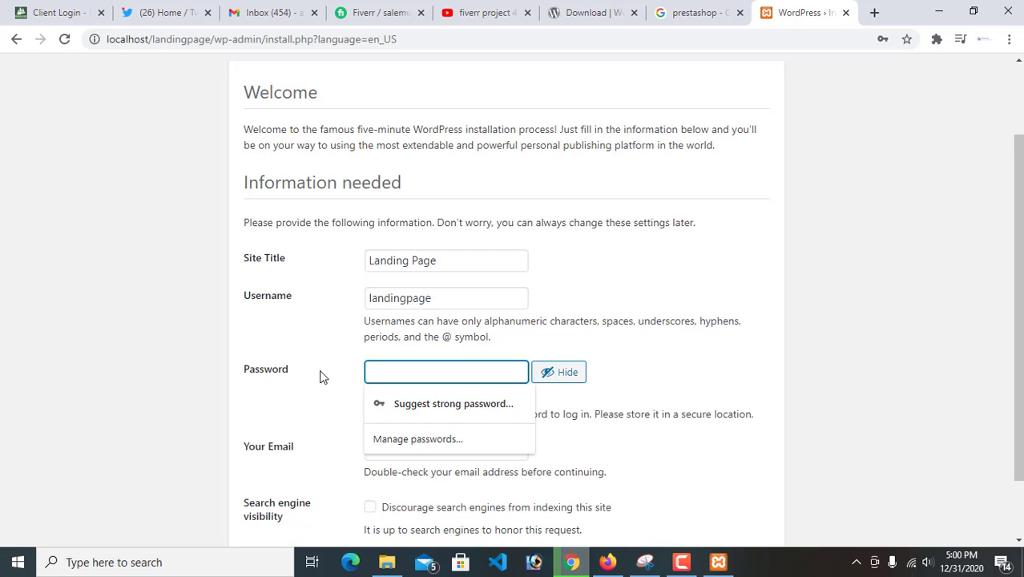
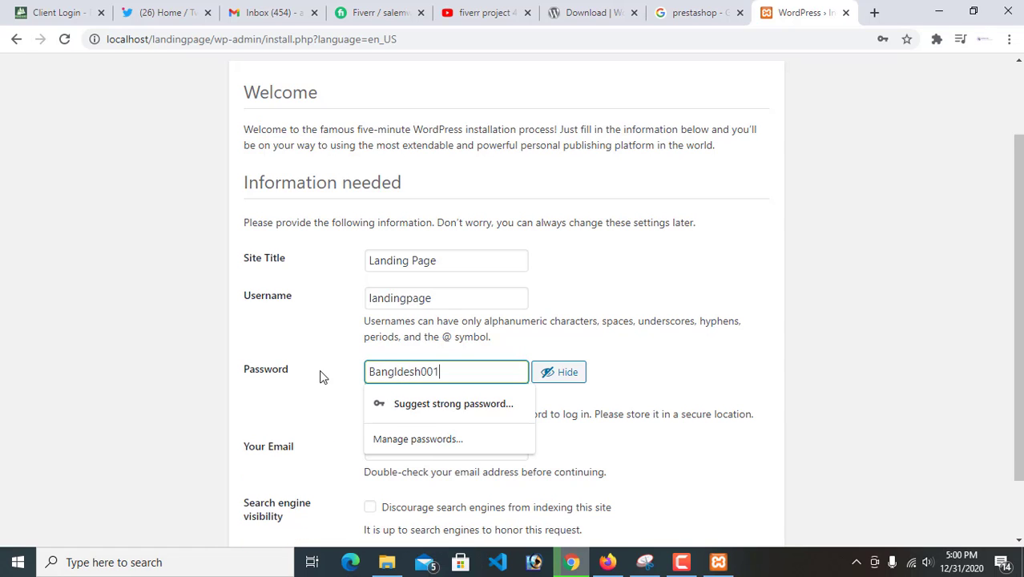
click(641, 381)
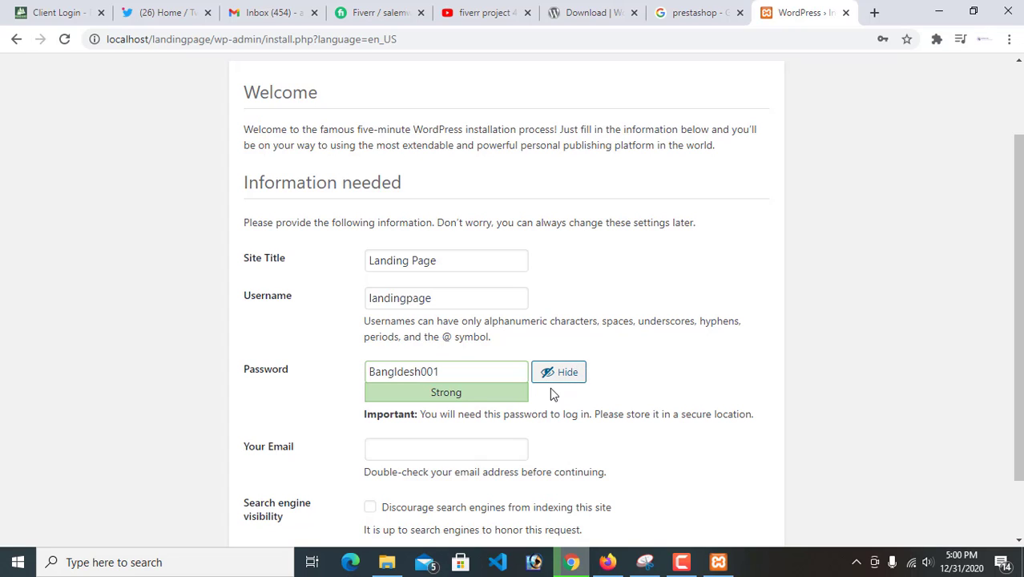
Shorten the account password to compare its strength ratings, and restore its original ending
scroll(466, 395, down, 1)
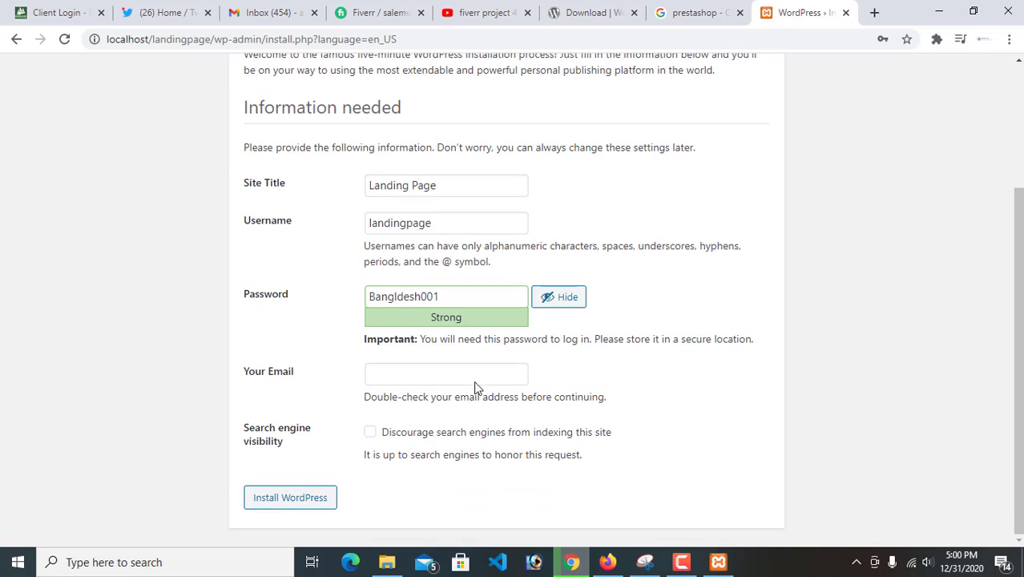
double_click(447, 339)
click(350, 350)
double_click(437, 318)
click(445, 298)
key(BackSpace)
key(BackSpace)
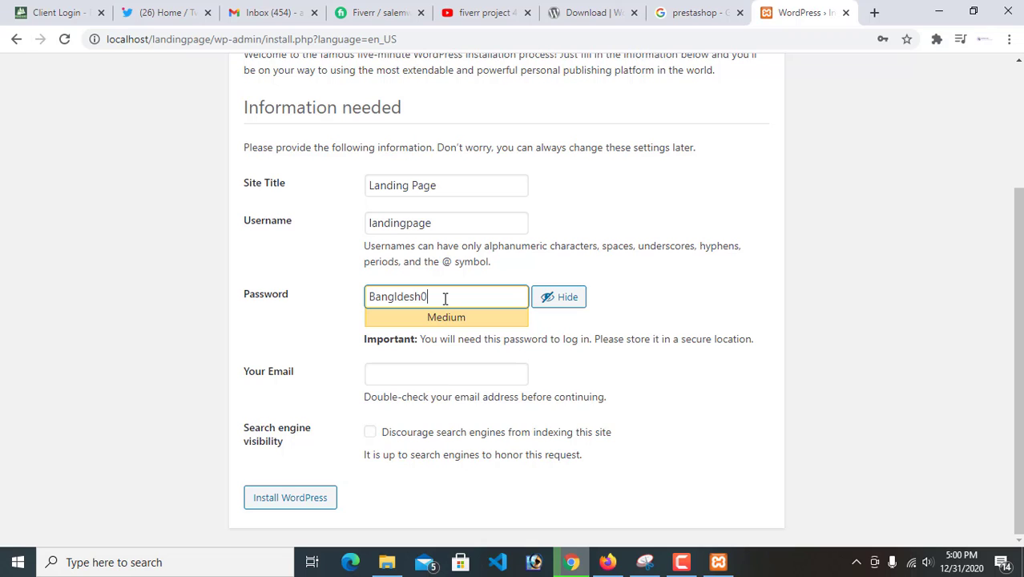
key(BackSpace)
key(BackSpace)
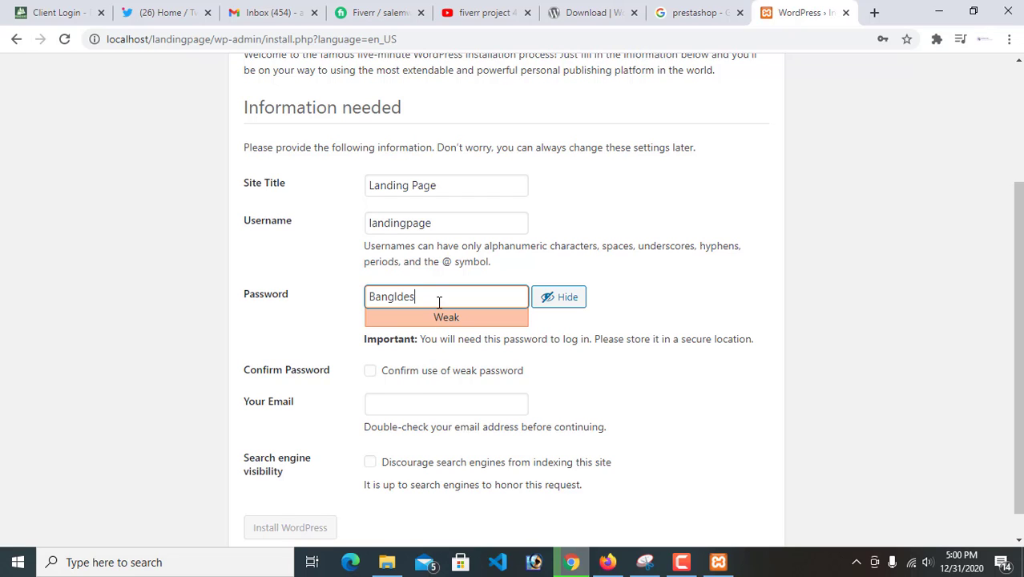
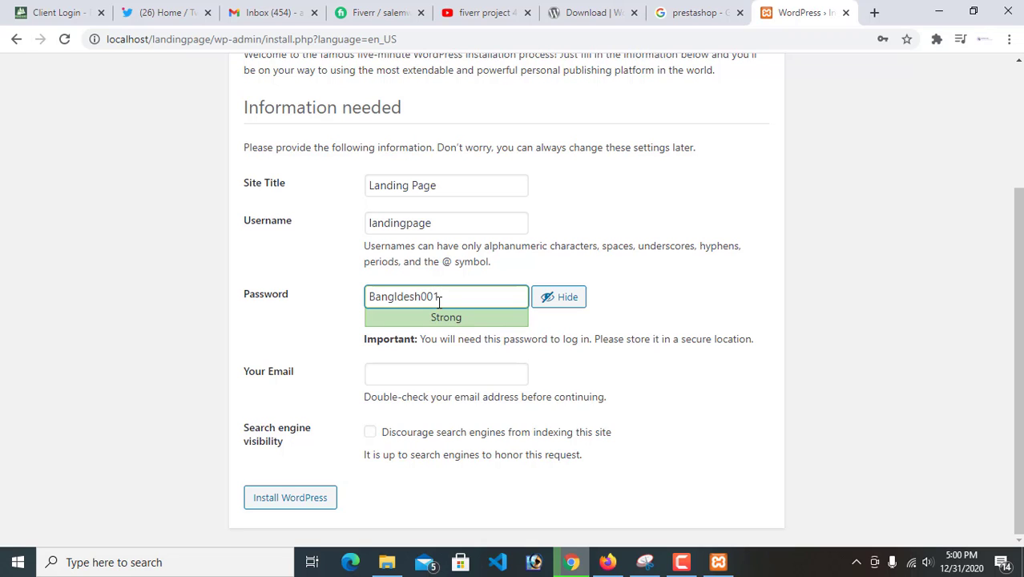
Fill in the contact e-mail, discourage search engines from indexing the site, and install WordPress
click(399, 374)
click(399, 404)
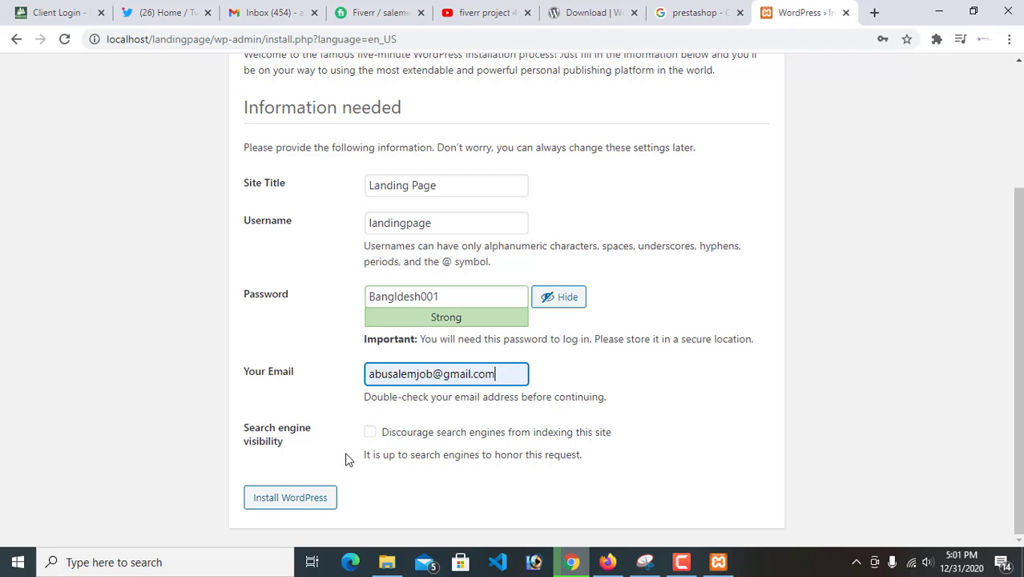
click(370, 433)
click(311, 498)
Save the new site's login credentials in the browser and log in to the WordPress dashboard
scroll(502, 228, up, 2)
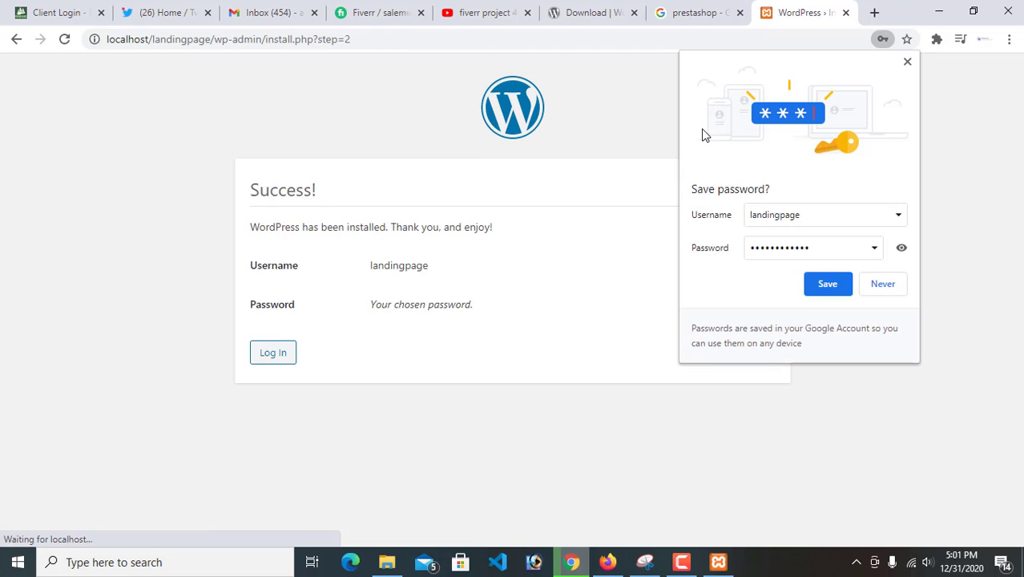
click(836, 294)
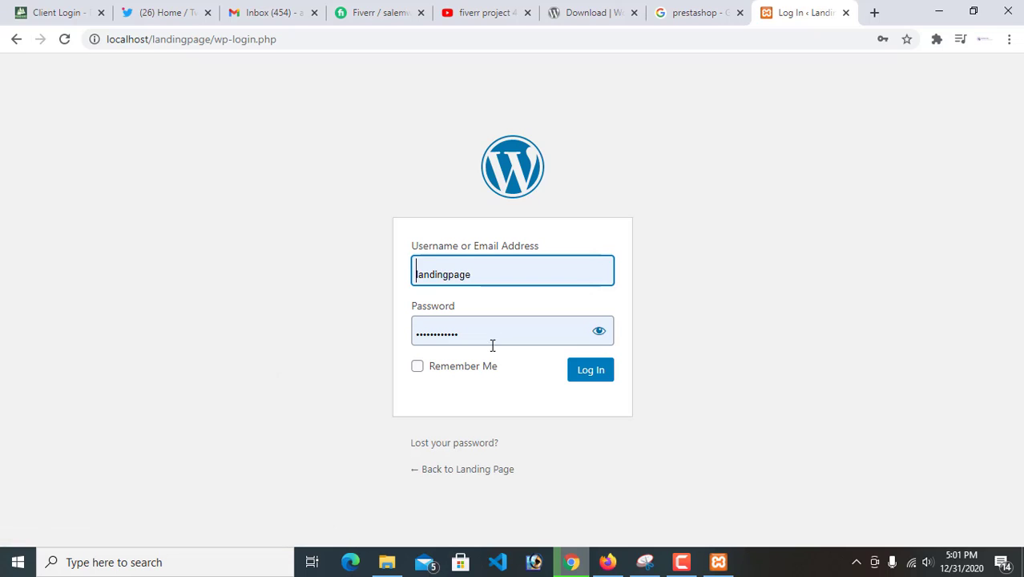
click(591, 373)
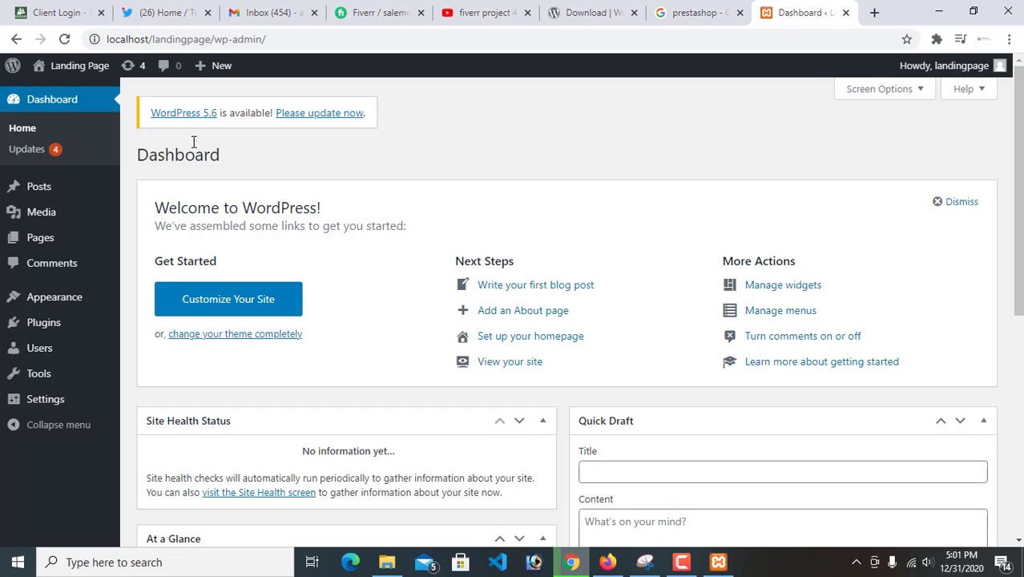
Open the WordPress updates page in a new tab and start the automatic update to WordPress 5.6
ctrl+click(313, 116)
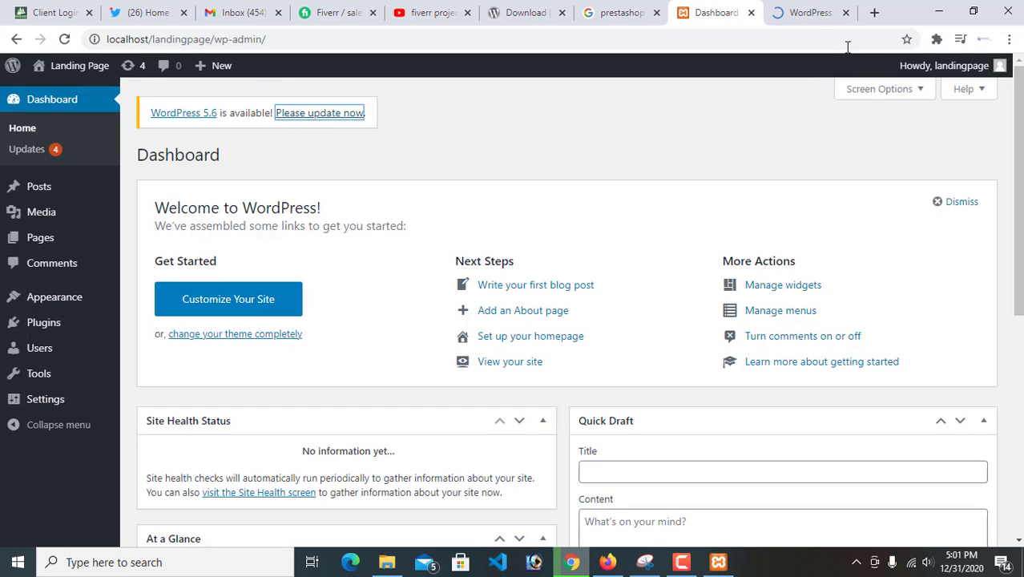
click(808, 13)
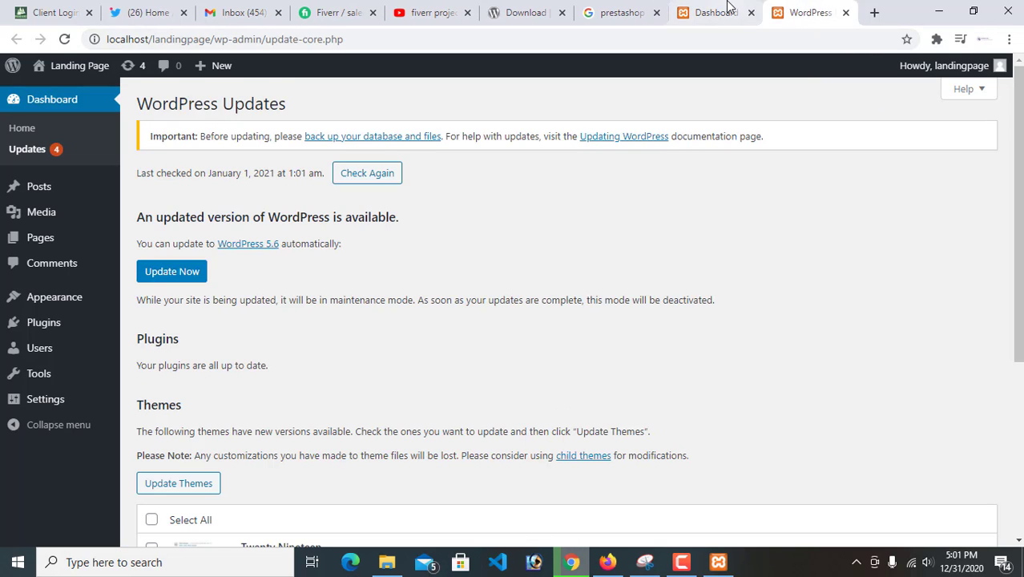
click(165, 274)
click(711, 12)
click(824, 10)
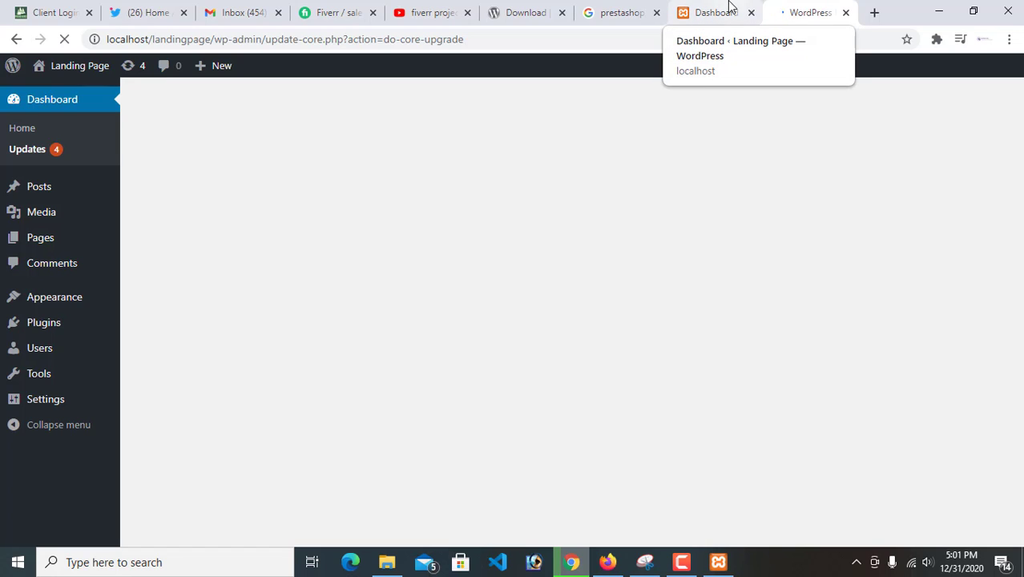
click(727, 9)
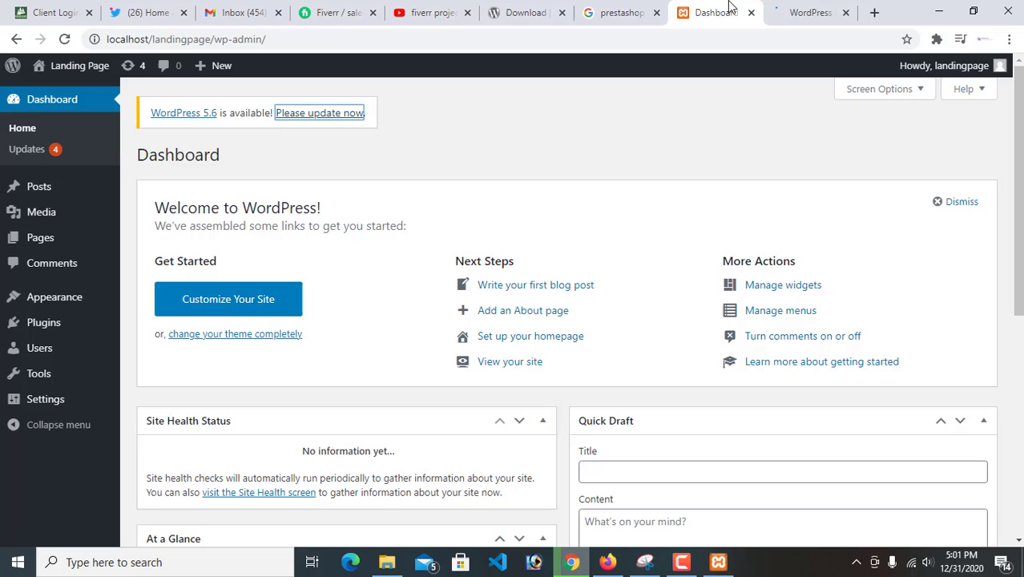
click(781, 9)
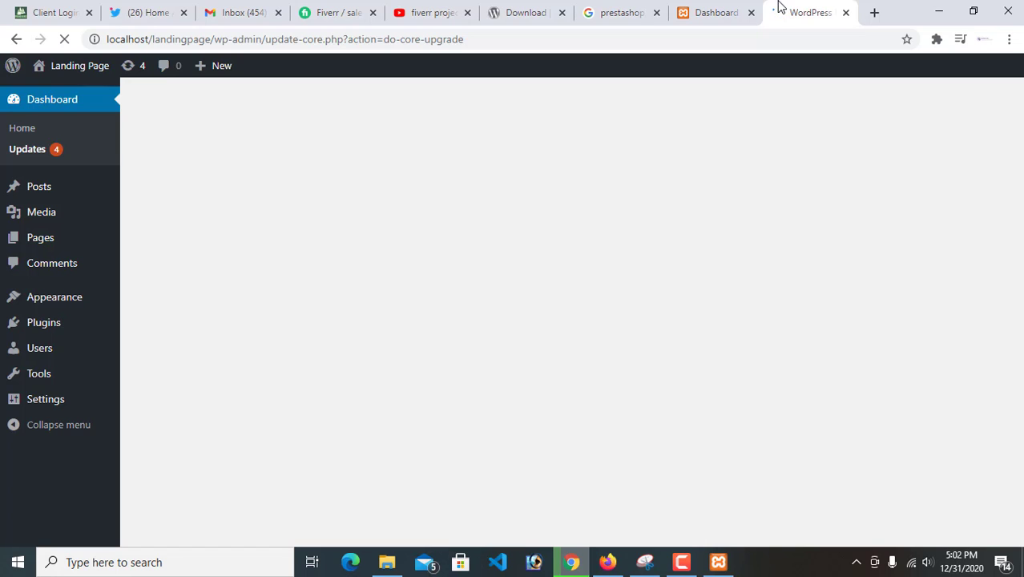
click(738, 16)
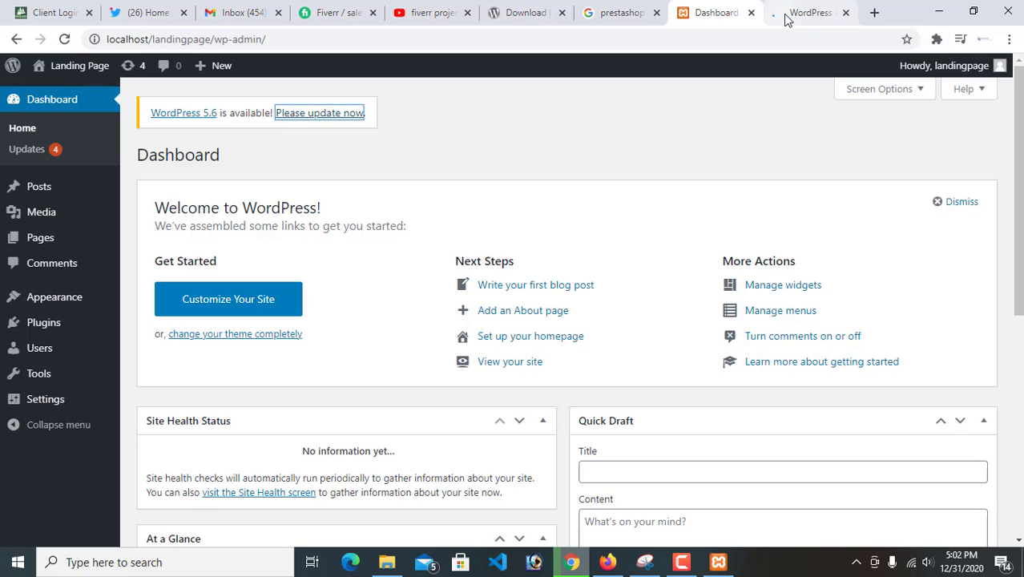
click(785, 19)
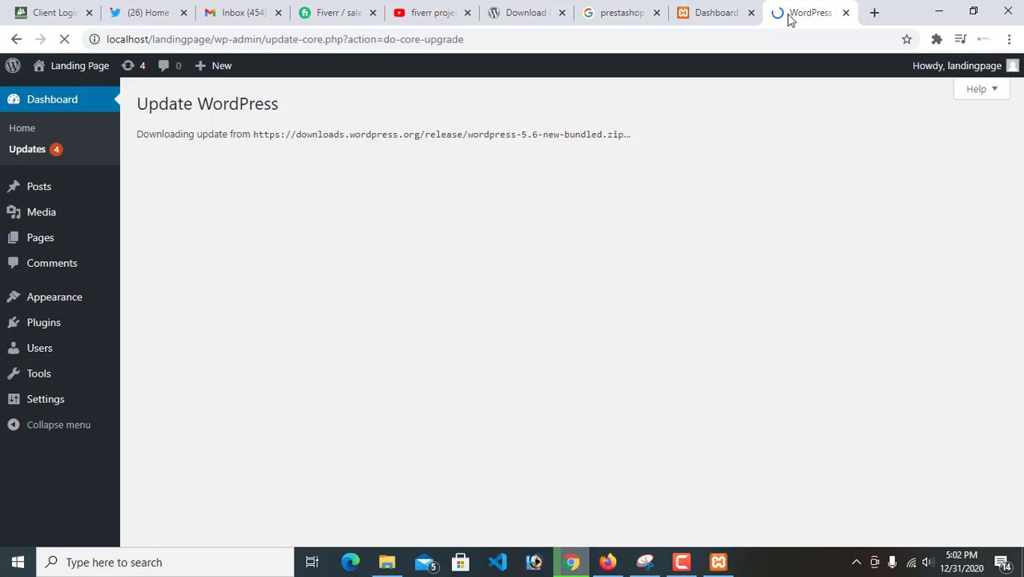
Switch to YouTube, open the developer. note channel from the fiverr project 4 video, and pause its intro video
click(436, 9)
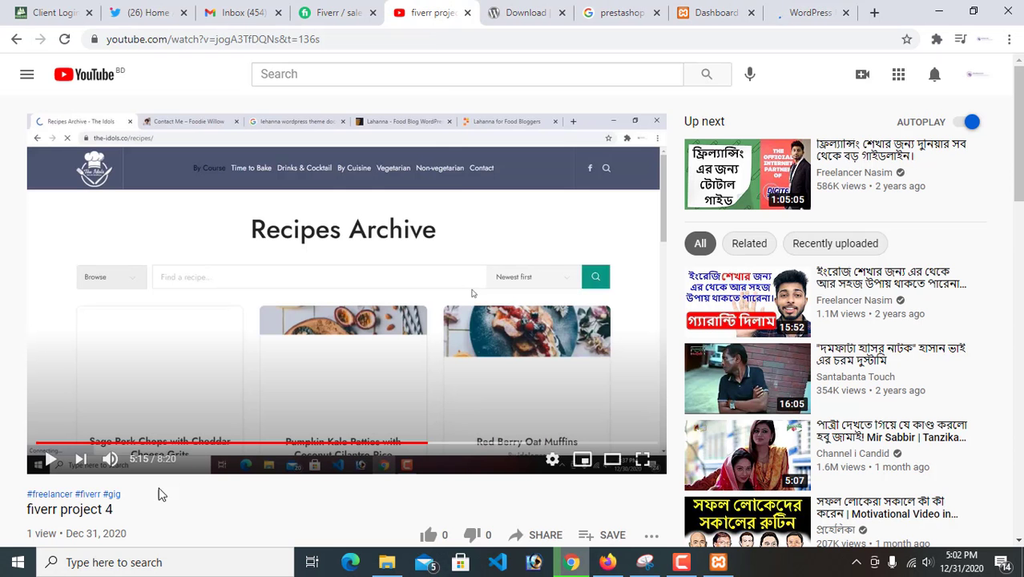
scroll(309, 446, down, 4)
scroll(83, 439, up, 3)
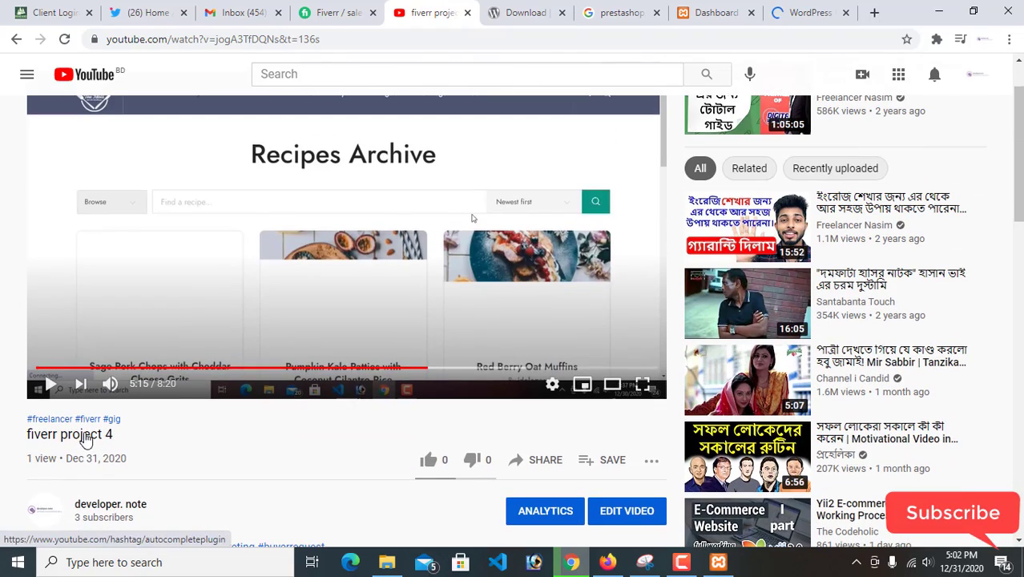
scroll(83, 439, up, 1)
scroll(96, 465, down, 2)
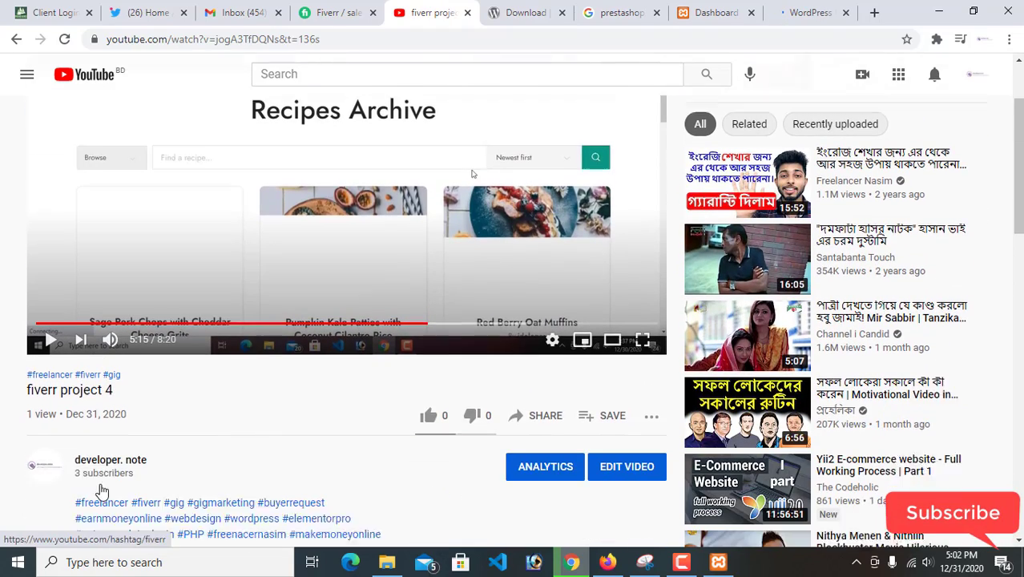
click(107, 431)
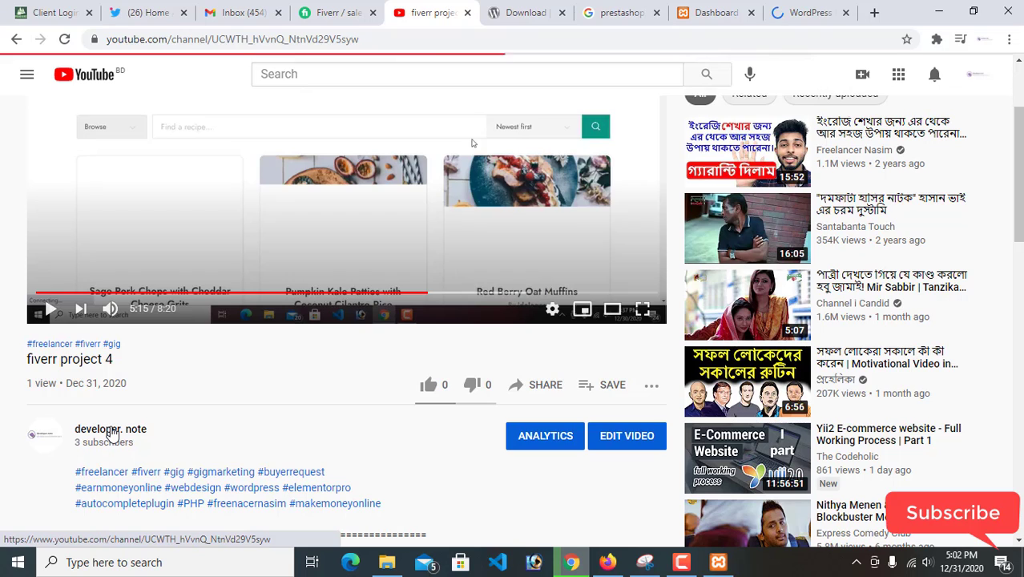
scroll(241, 412, down, 2)
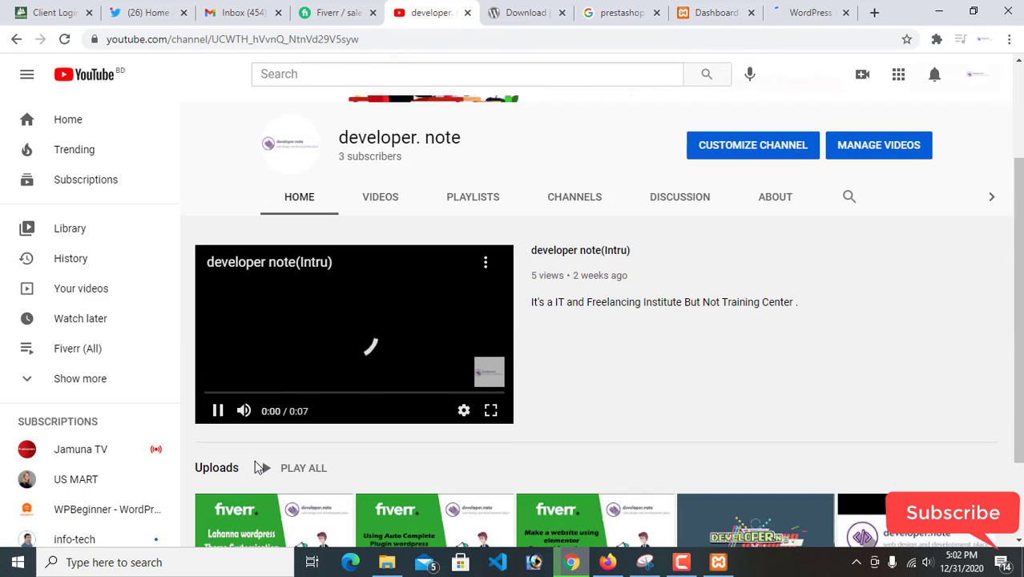
click(217, 409)
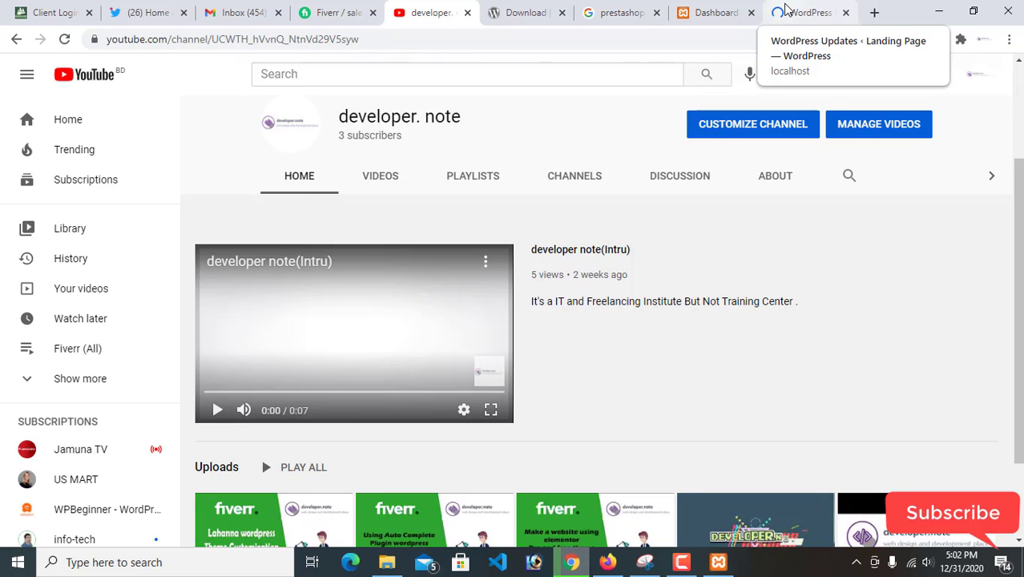
Return to the WordPress update page and check the progress messages of the running update
right_click(803, 10)
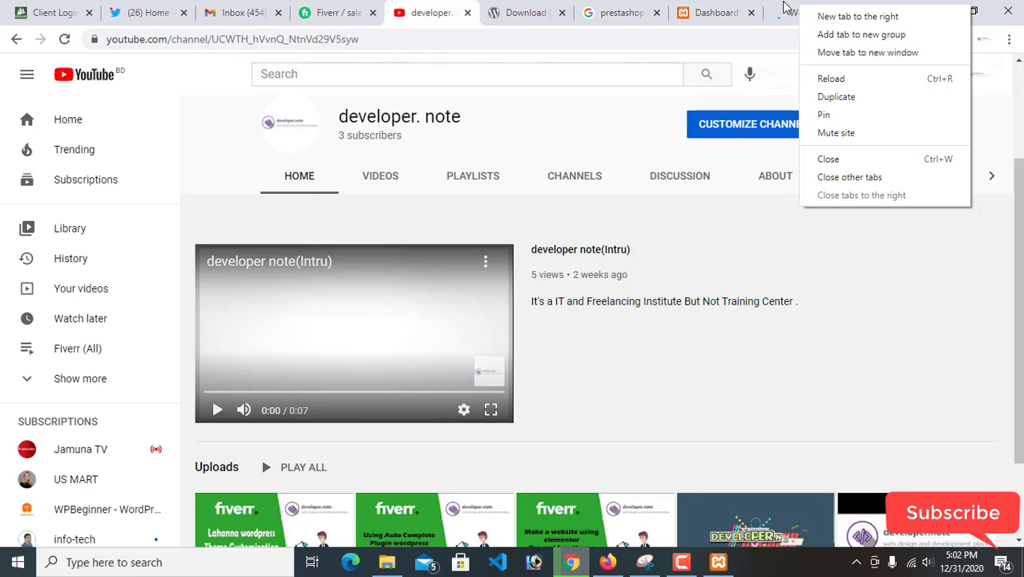
click(784, 8)
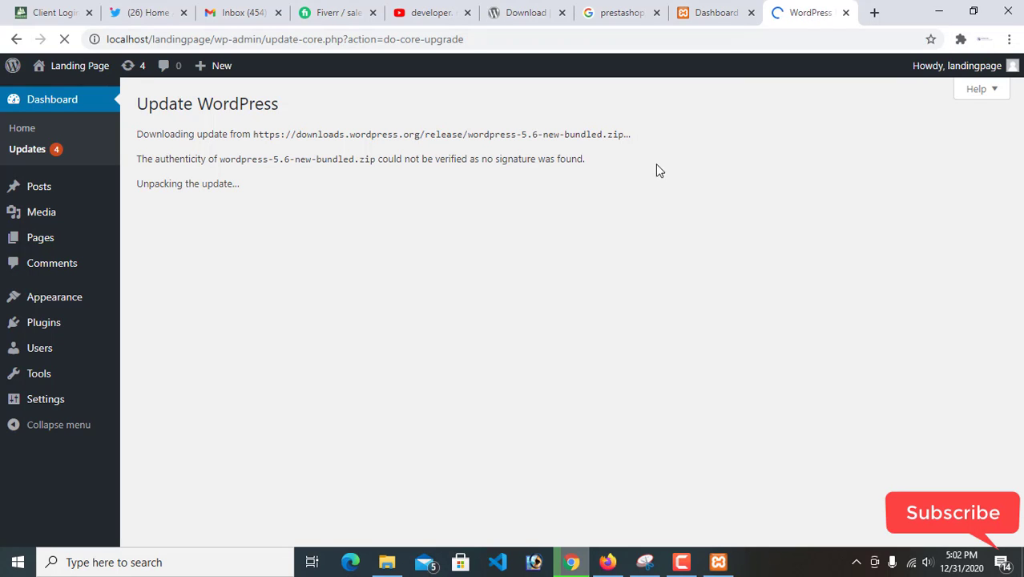
drag(132, 134, 266, 184)
click(266, 184)
drag(135, 107, 325, 199)
click(381, 187)
drag(137, 134, 244, 157)
click(250, 188)
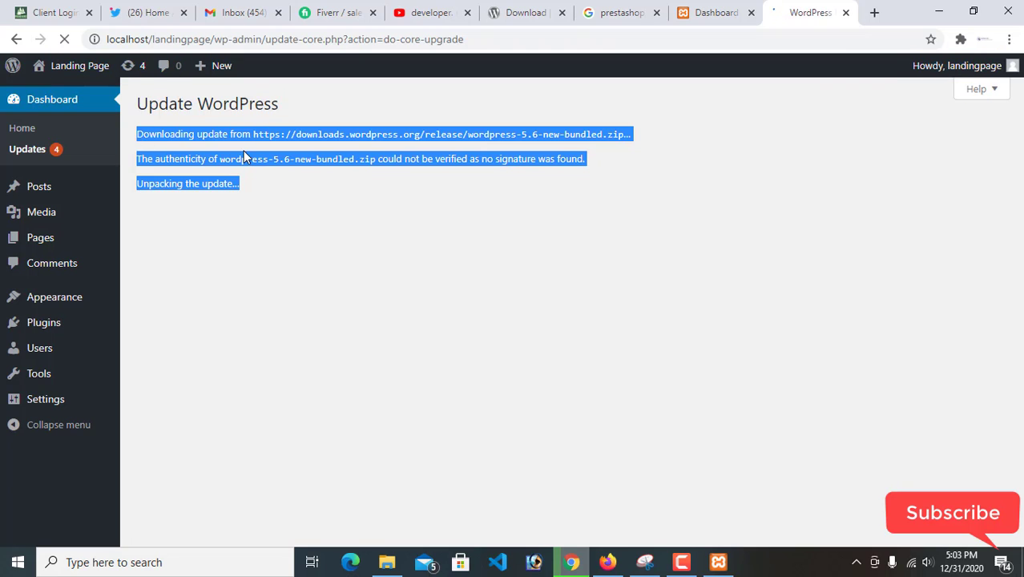
click(245, 157)
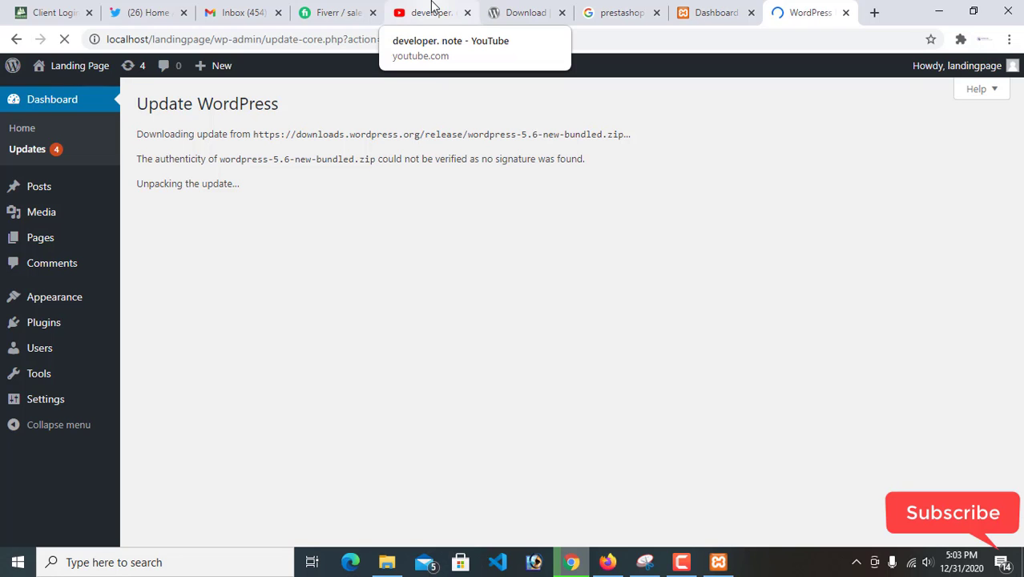
Look over the developer. note channel's banner and uploads on YouTube, and return to the WordPress update page
click(433, 9)
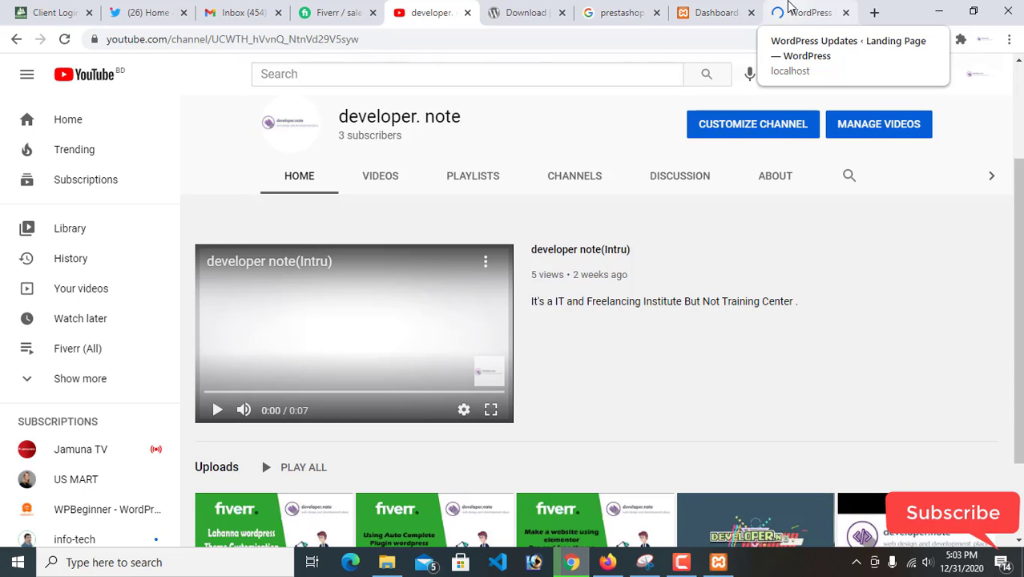
scroll(1013, 112, up, 2)
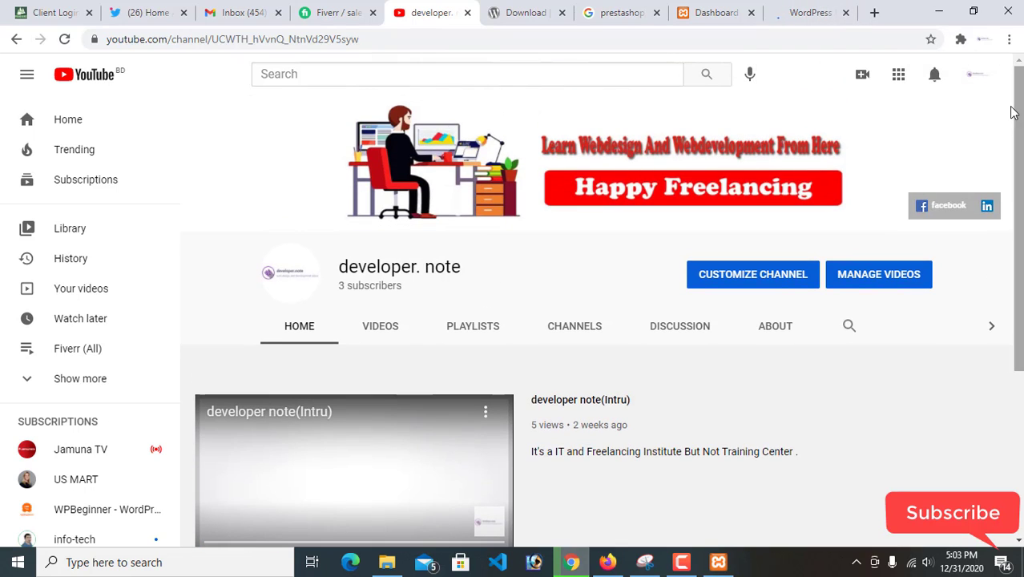
scroll(949, 207, down, 3)
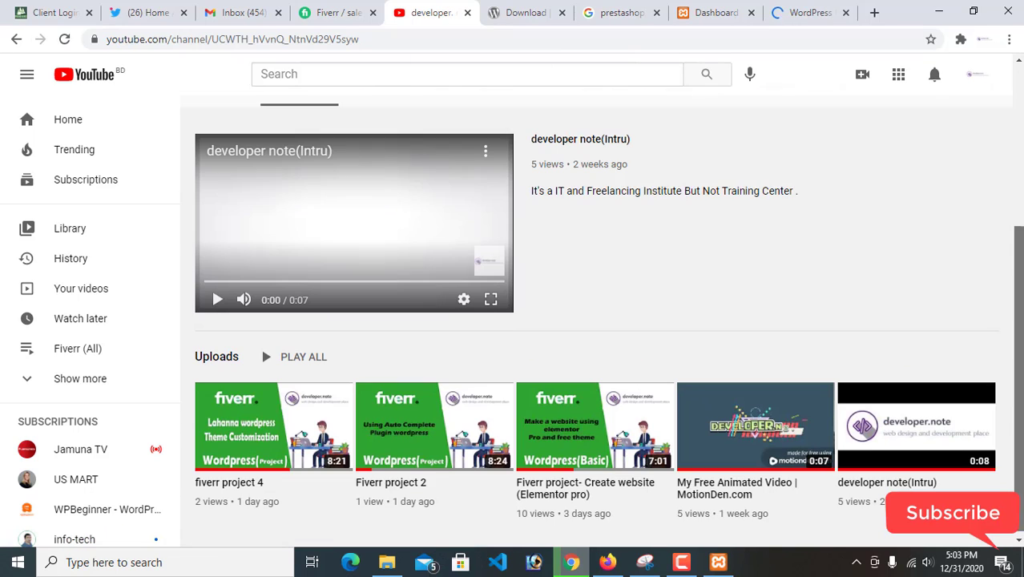
click(797, 15)
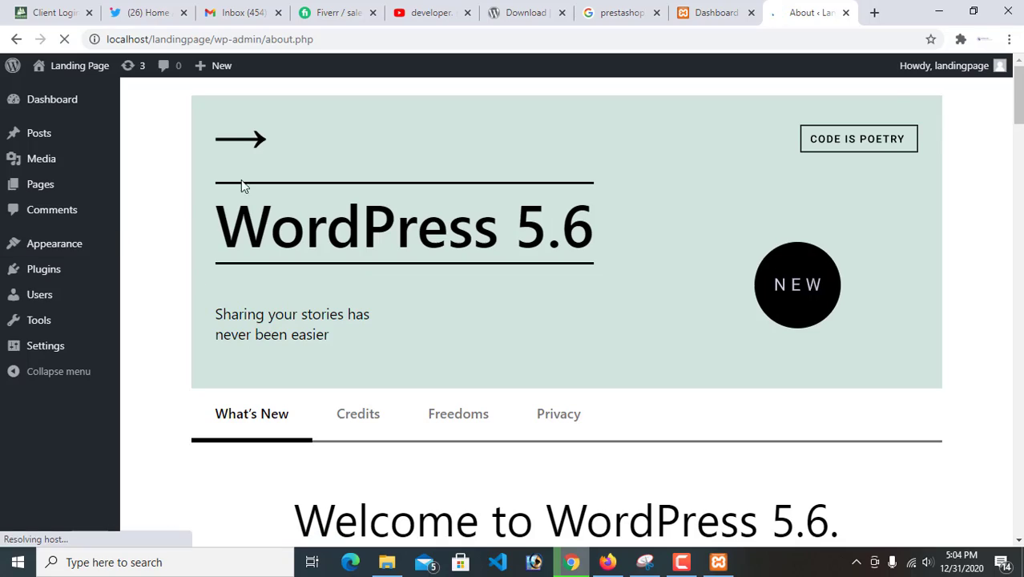
Skim the WordPress 5.6 What's New page, and return to the dashboard to review its widgets
scroll(381, 432, down, 1)
scroll(381, 432, down, 15)
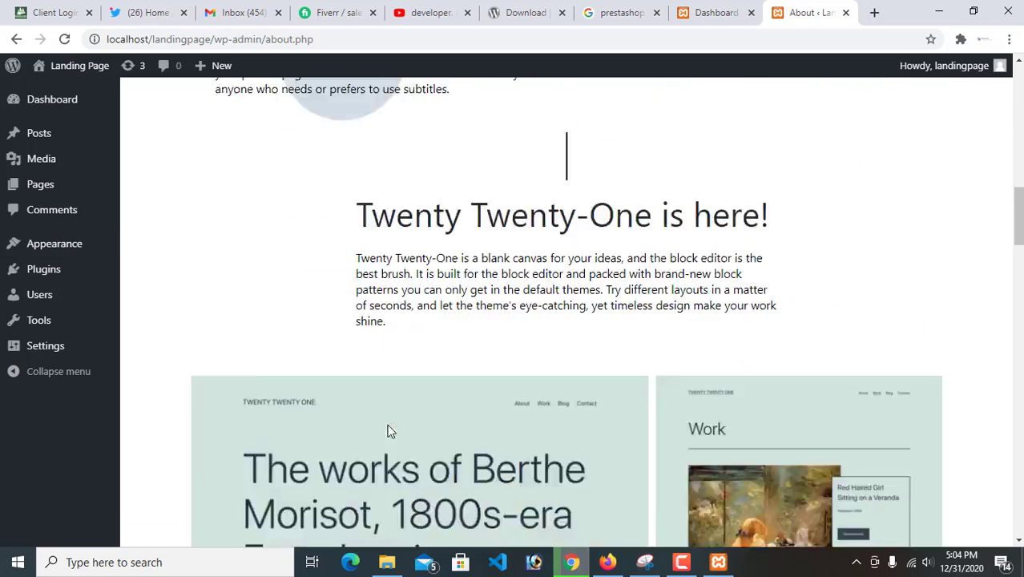
scroll(380, 432, up, 15)
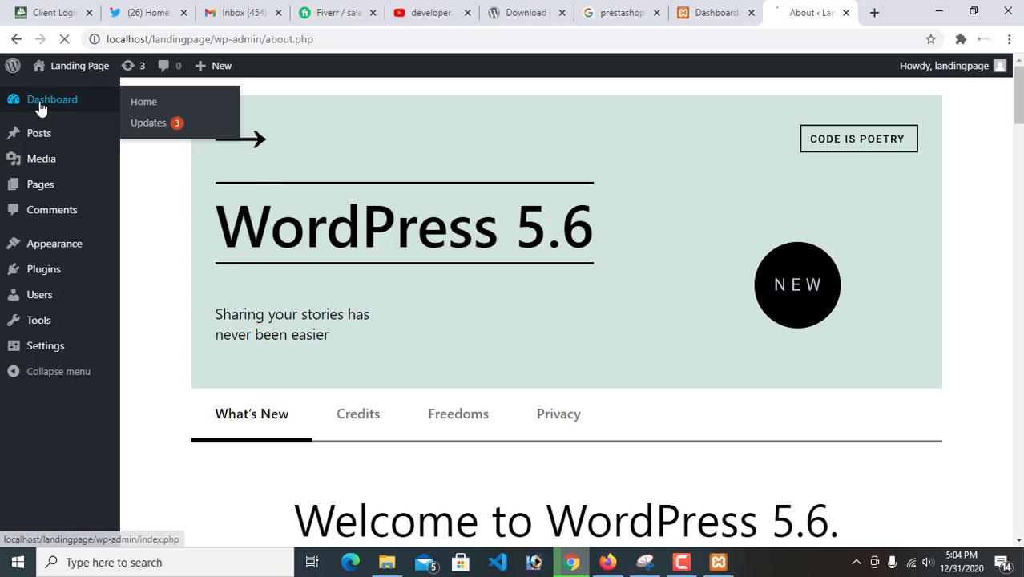
click(53, 101)
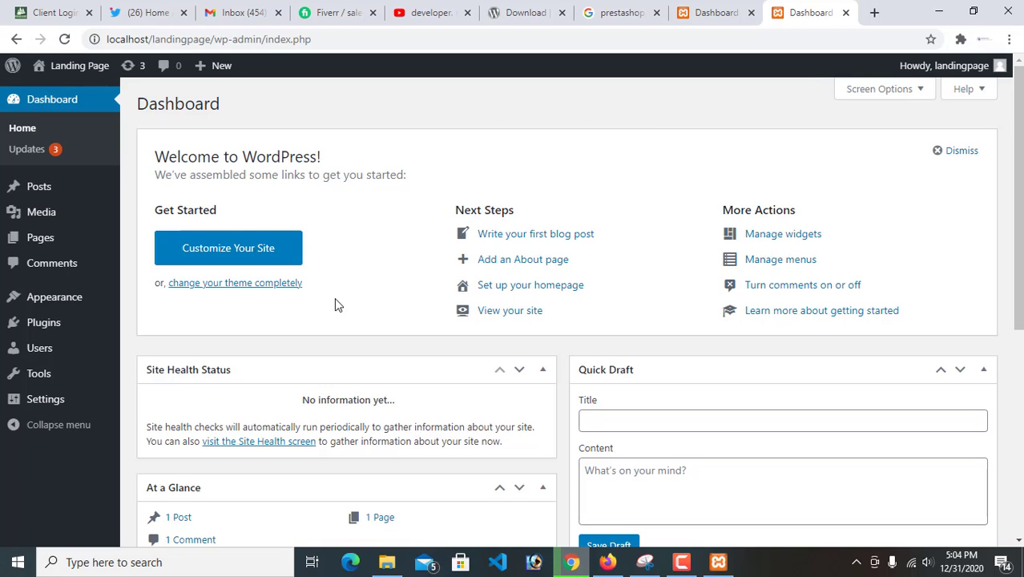
scroll(480, 394, down, 5)
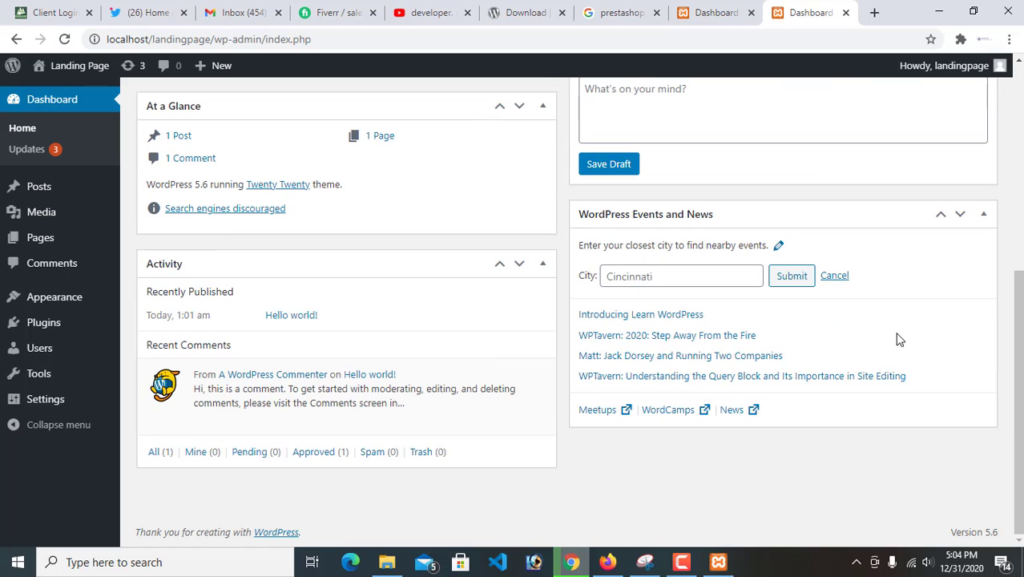
drag(1018, 364, 1001, 163)
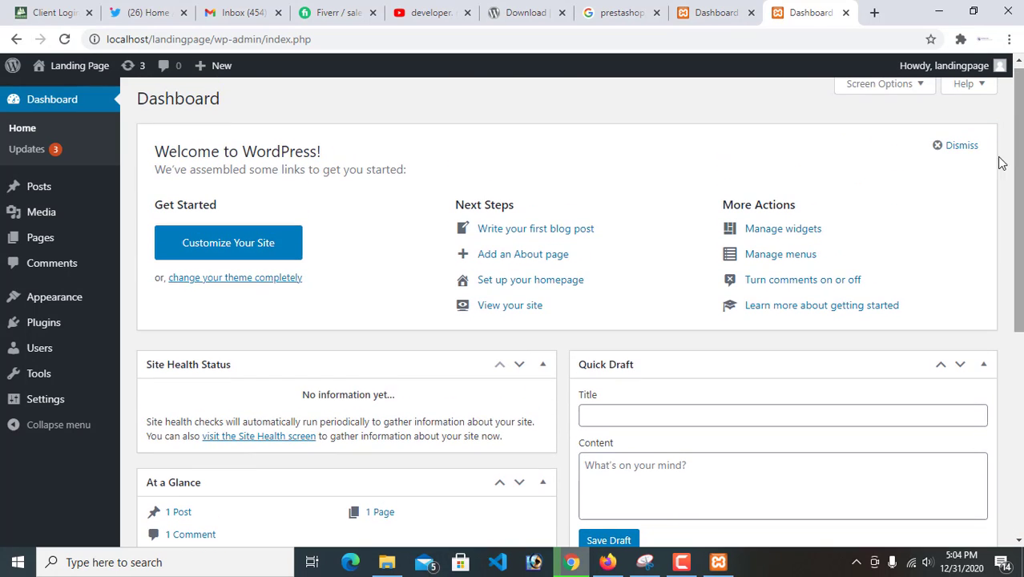
scroll(180, 351, up, 1)
Go to the site's themes, start adding a new theme, and show the popular themes
mouse_move(23, 304)
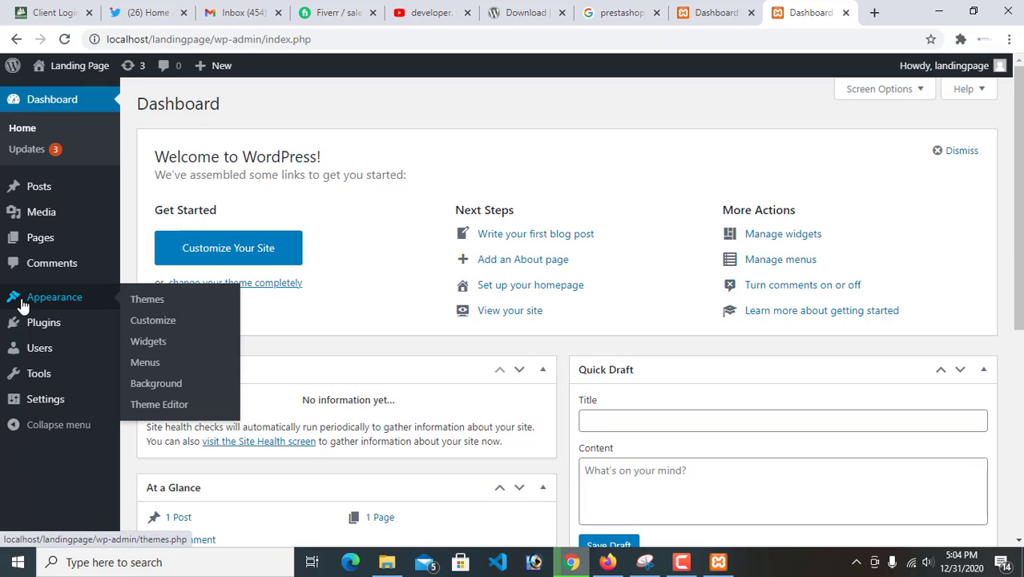
click(147, 305)
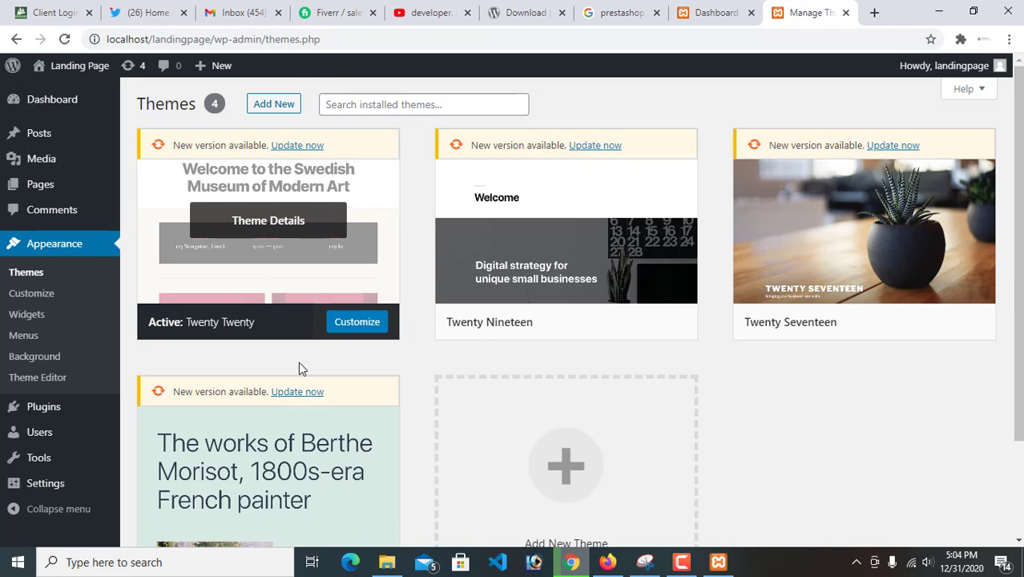
click(286, 113)
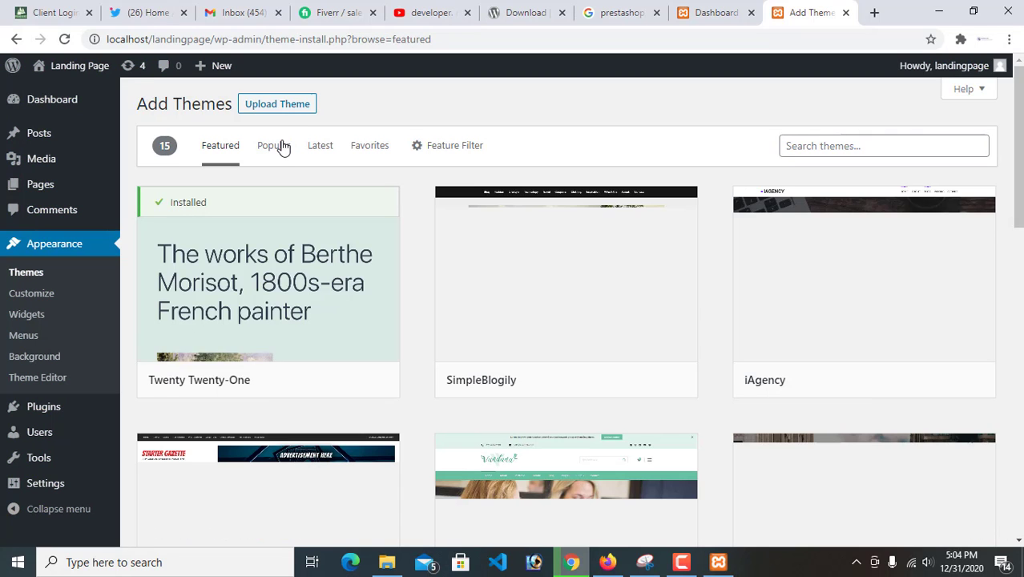
click(274, 146)
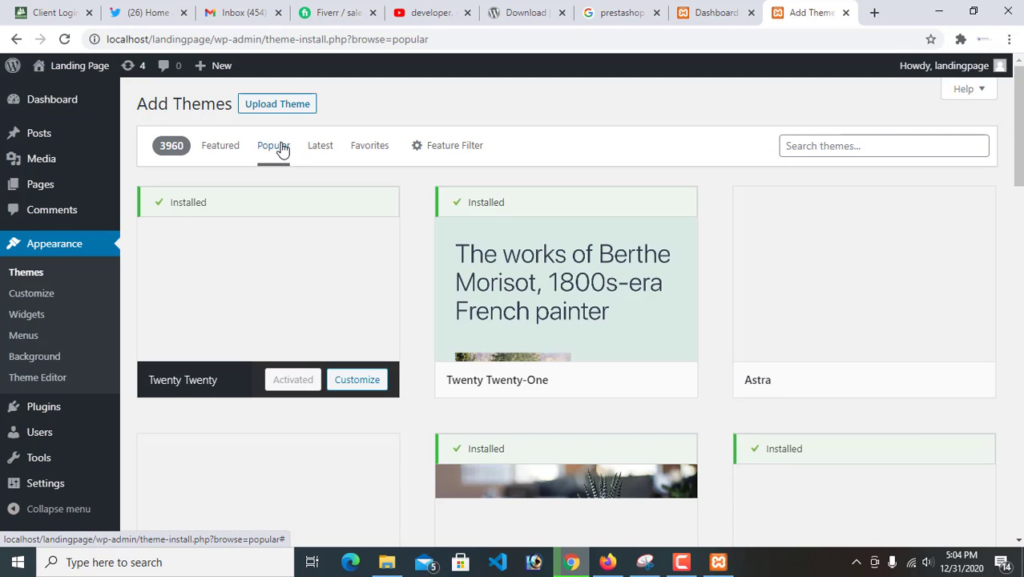
Look through the popular WordPress themes and compare their previews, from Astra and Hello Elementor down to Customify and ColorMag
mouse_move(654, 340)
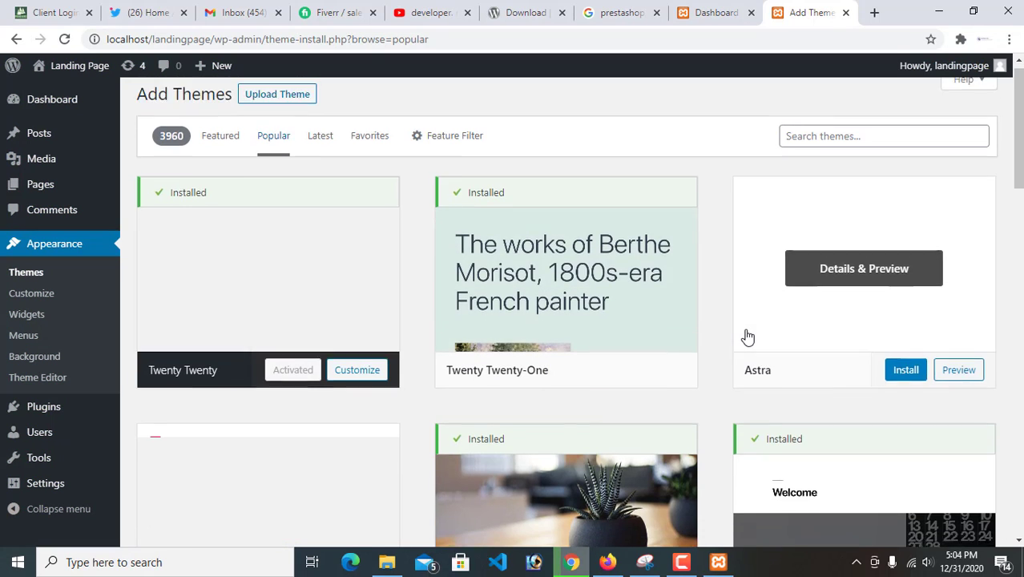
scroll(527, 325, down, 2)
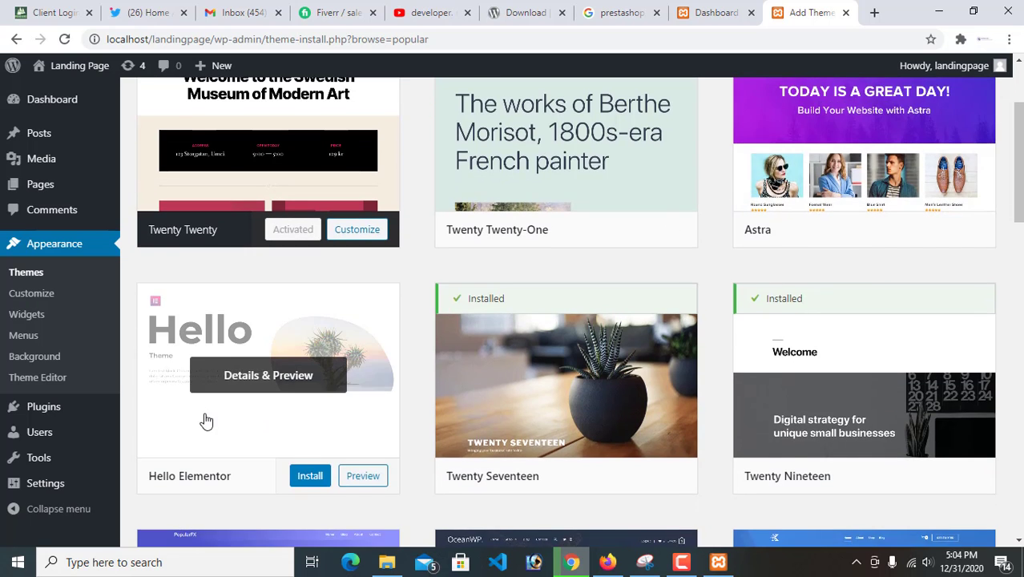
scroll(208, 417, down, 4)
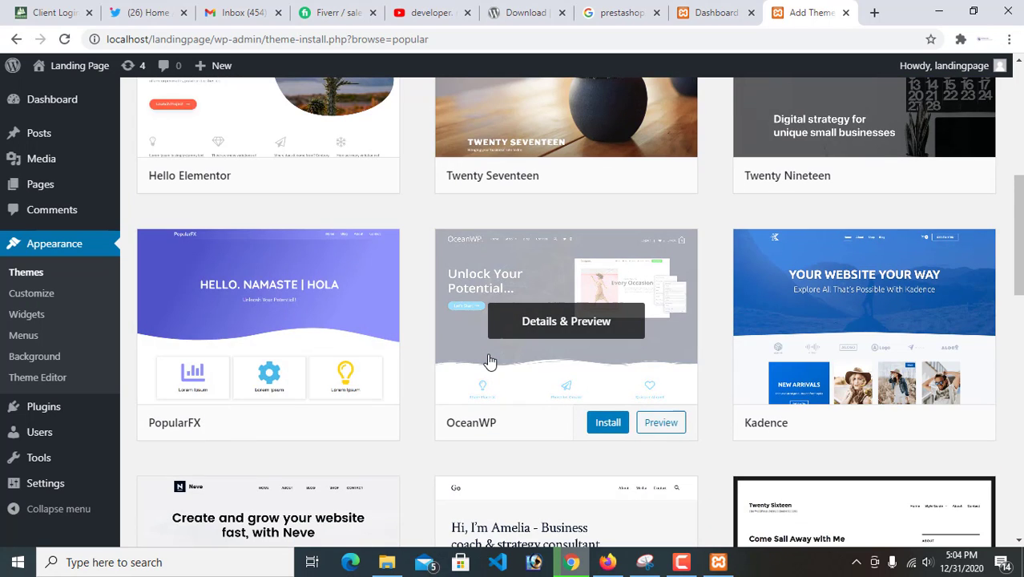
scroll(680, 364, down, 5)
scroll(680, 365, up, 3)
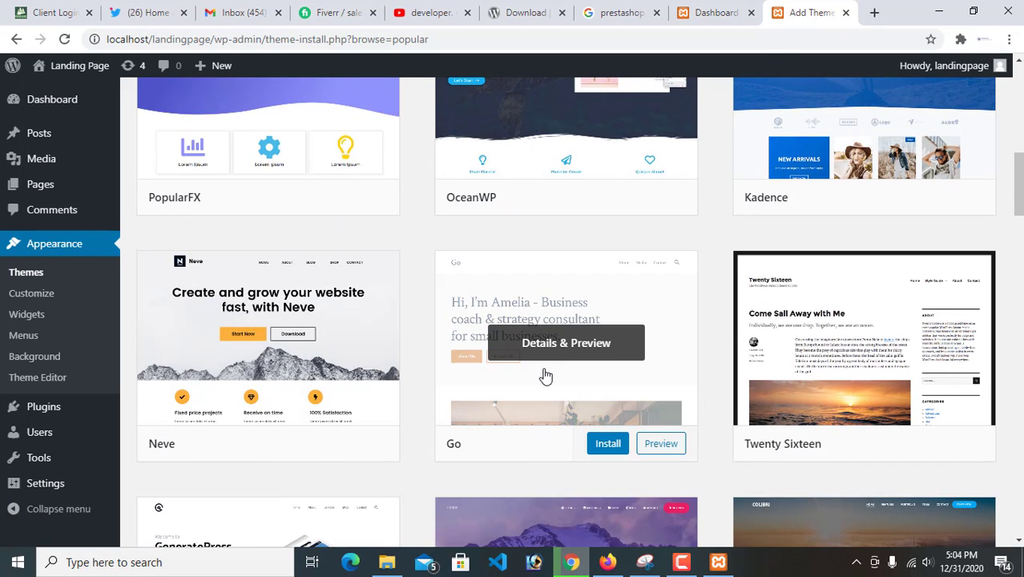
scroll(373, 323, down, 4)
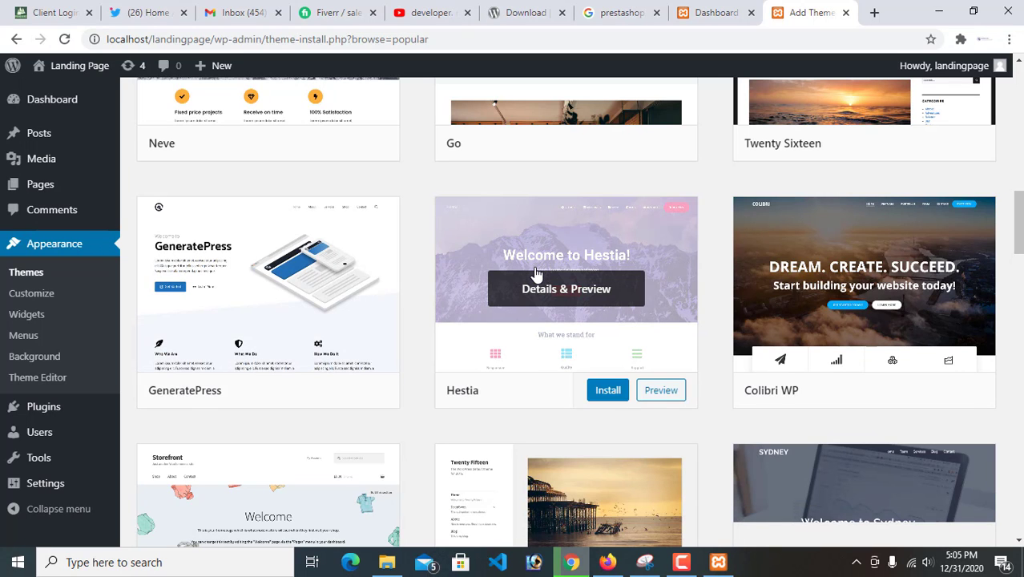
scroll(536, 274, down, 3)
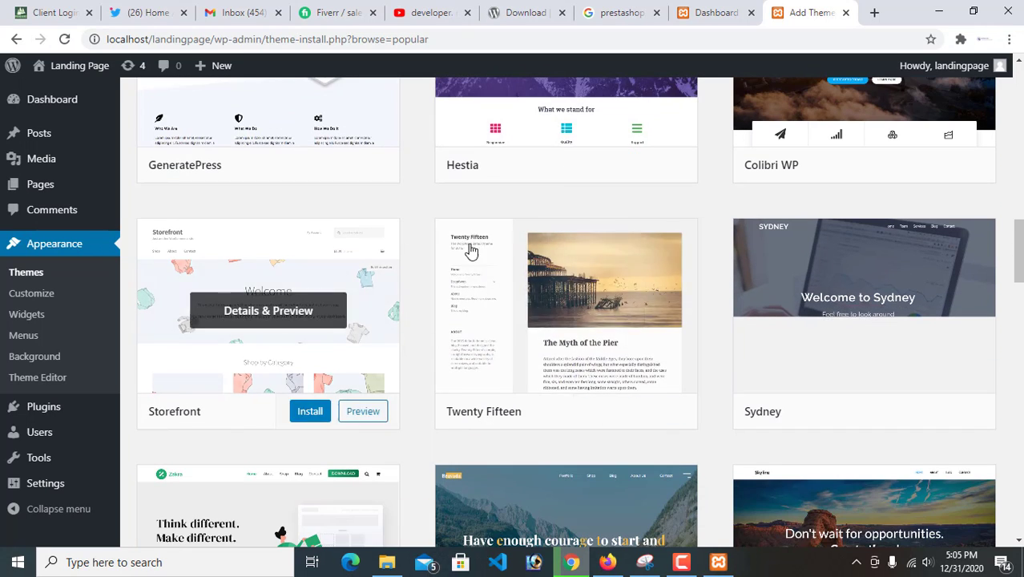
scroll(616, 356, down, 3)
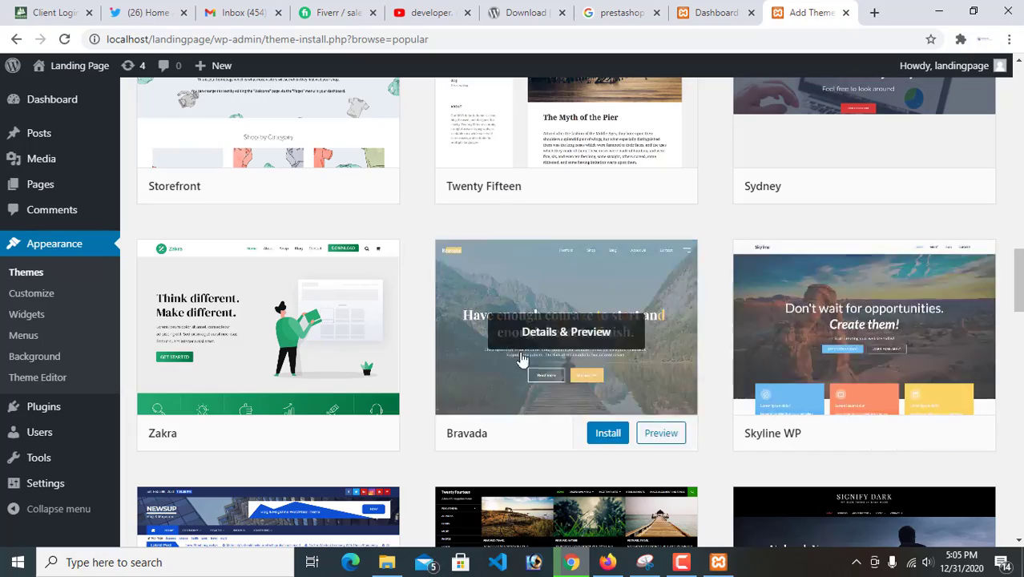
scroll(528, 334, down, 2)
scroll(394, 408, down, 15)
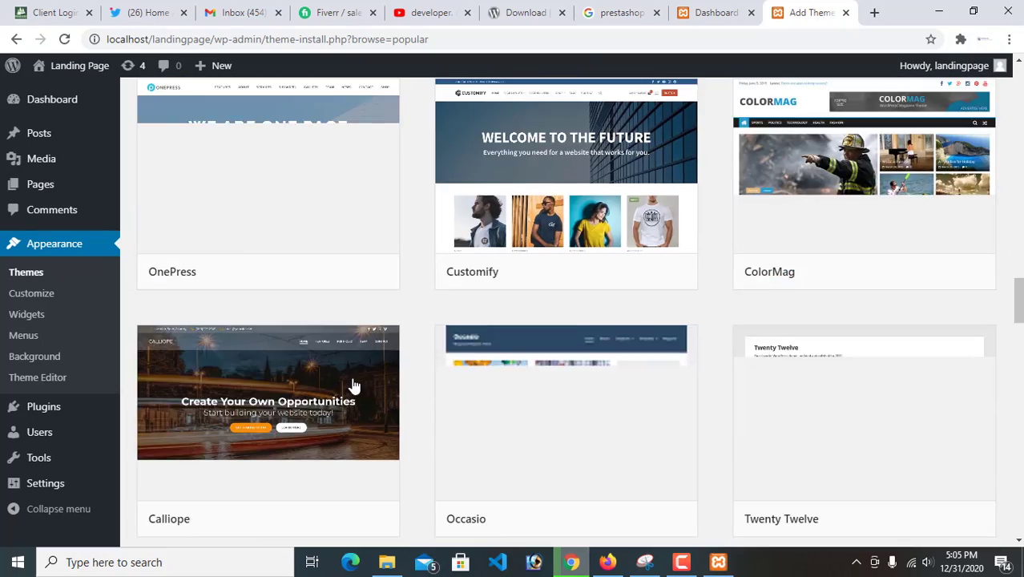
scroll(598, 306, up, 16)
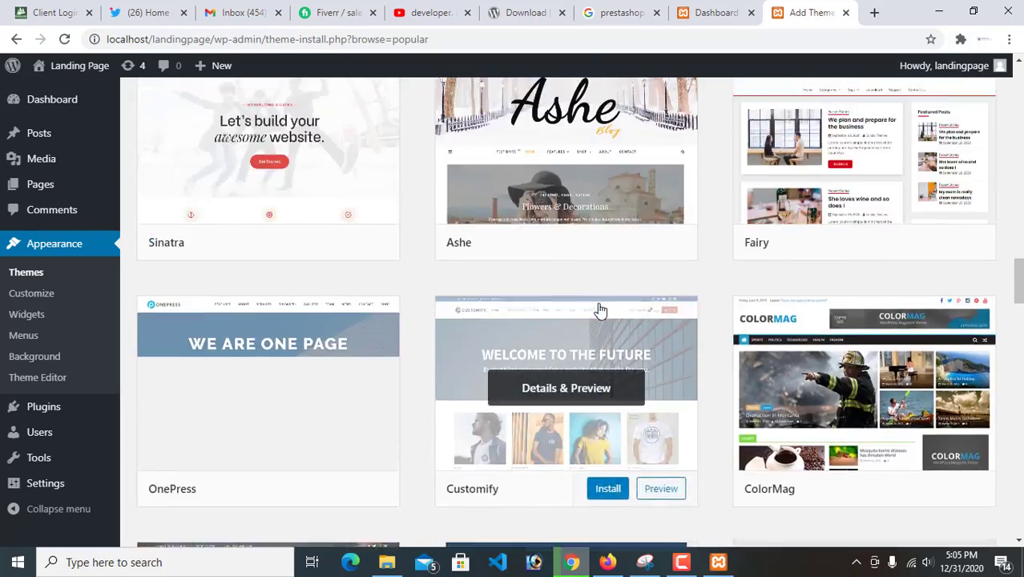
scroll(856, 371, down, 2)
scroll(856, 371, down, 6)
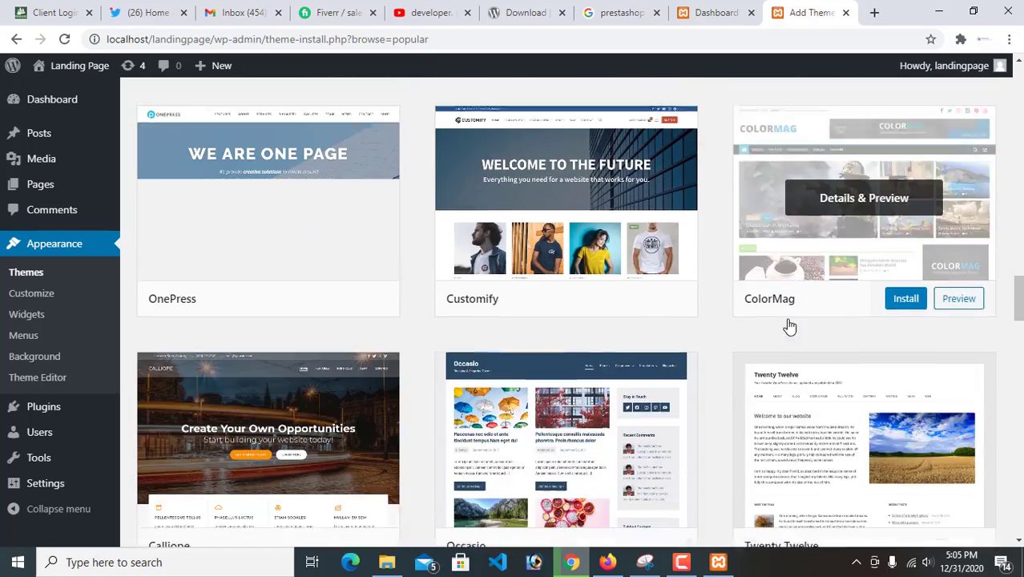
scroll(814, 232, up, 4)
scroll(814, 231, up, 20)
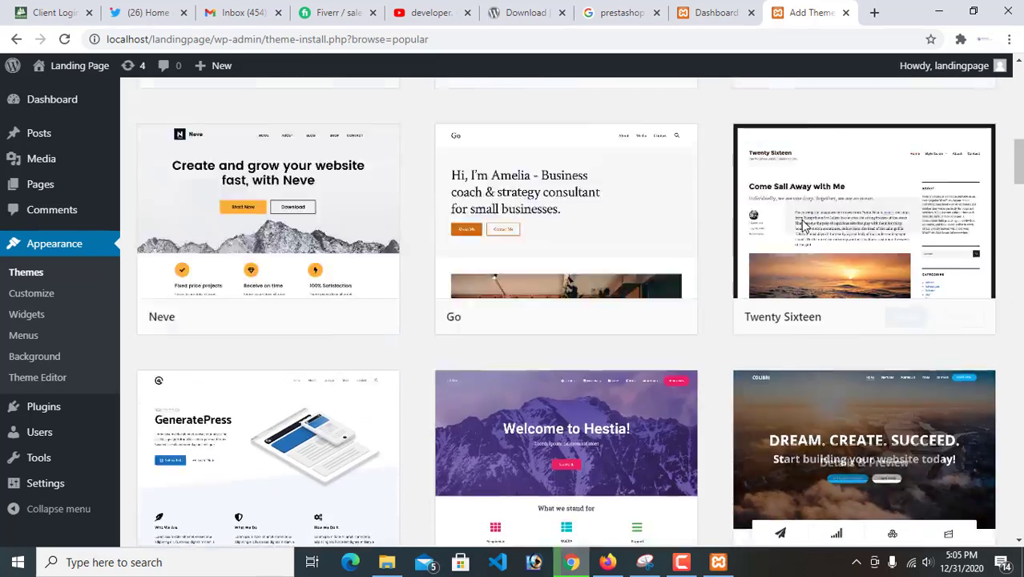
scroll(799, 226, up, 1)
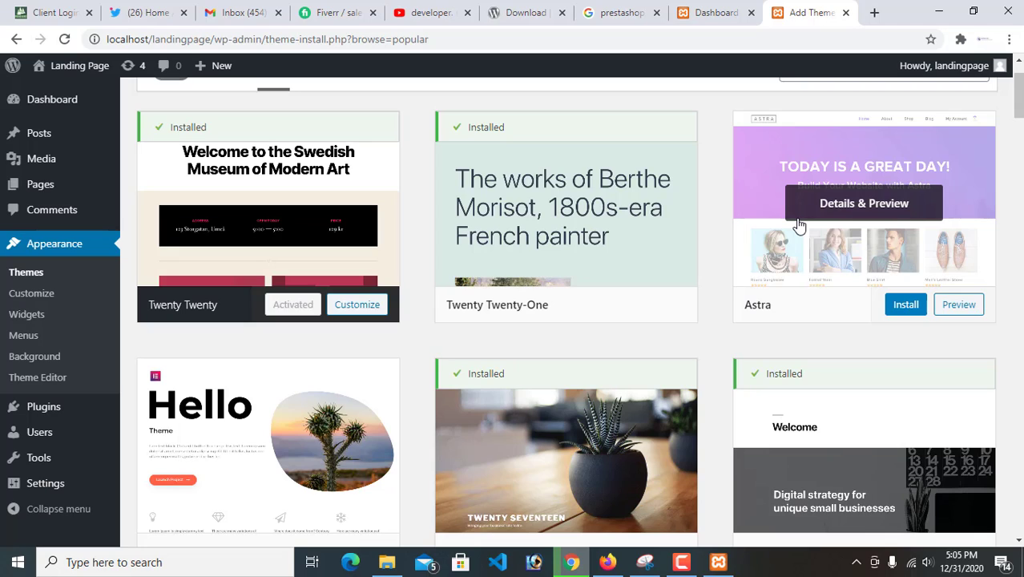
Install the Astra theme from the popular themes and activate it on the site
click(907, 308)
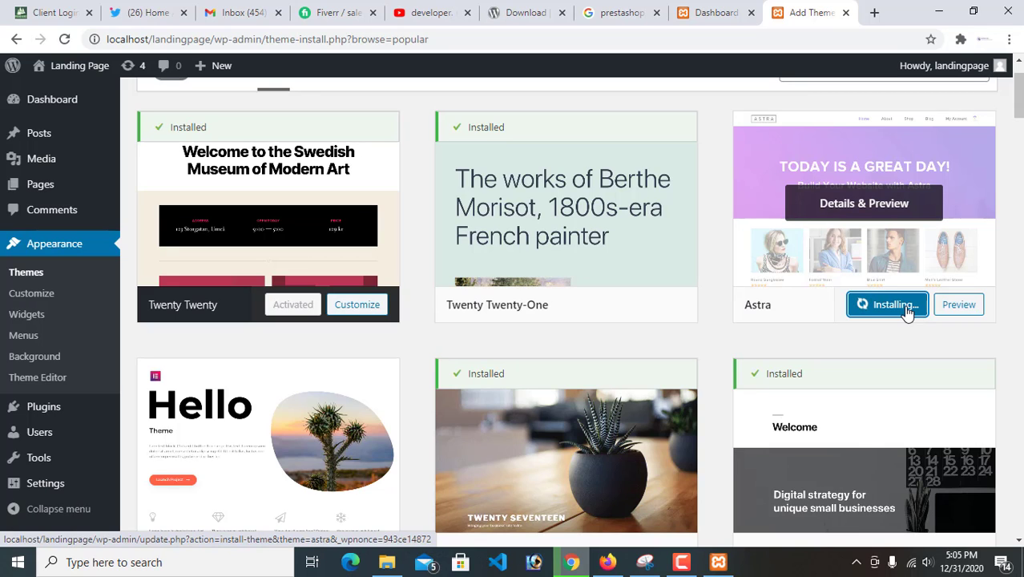
click(682, 562)
click(682, 563)
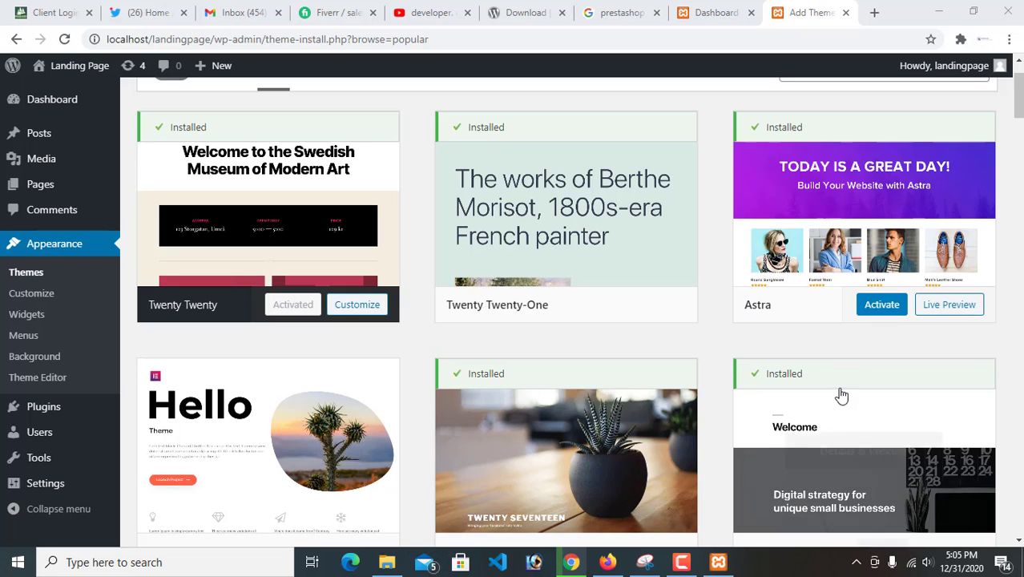
click(879, 306)
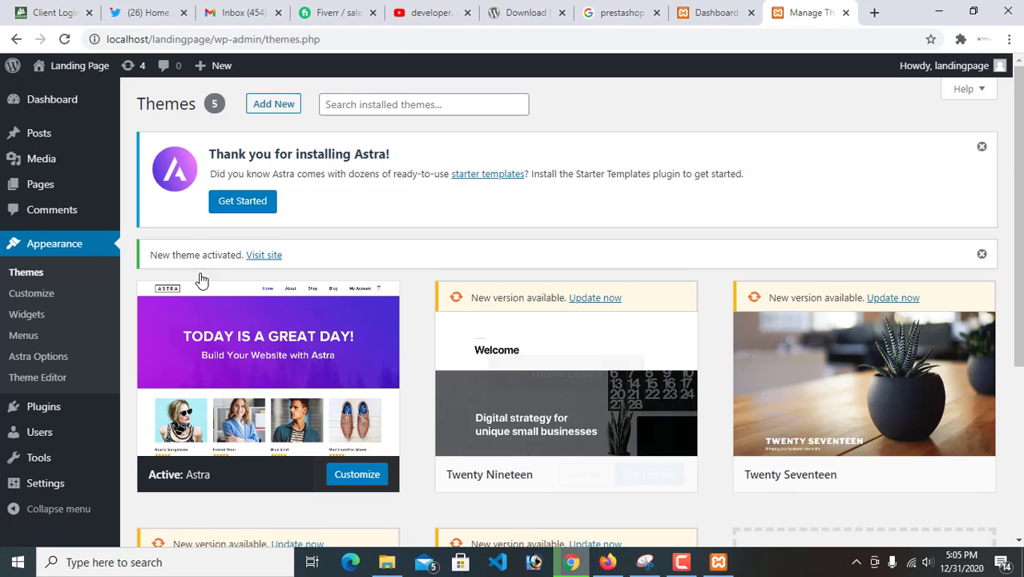
Get started with Astra's Starter Templates plugin and choose Elementor as the page builder
click(244, 208)
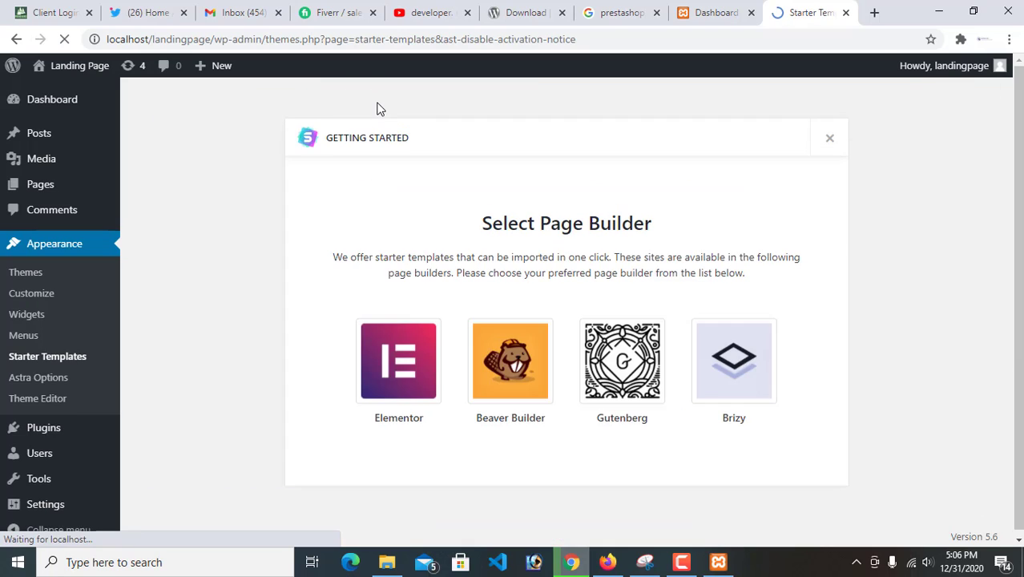
click(397, 376)
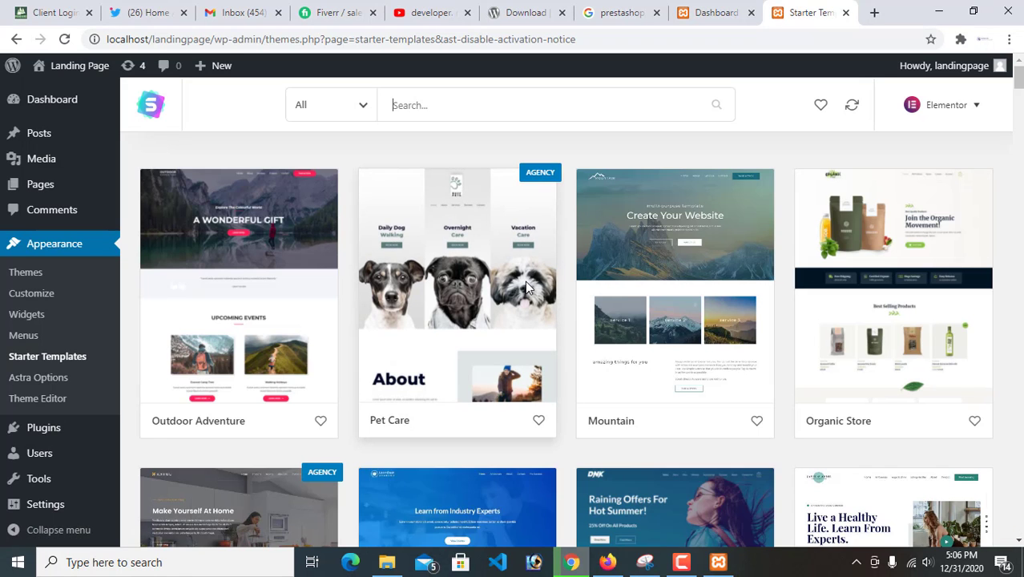
Import the complete Brandstore starter site with customizer settings, widgets, required plugins and content
scroll(641, 320, down, 4)
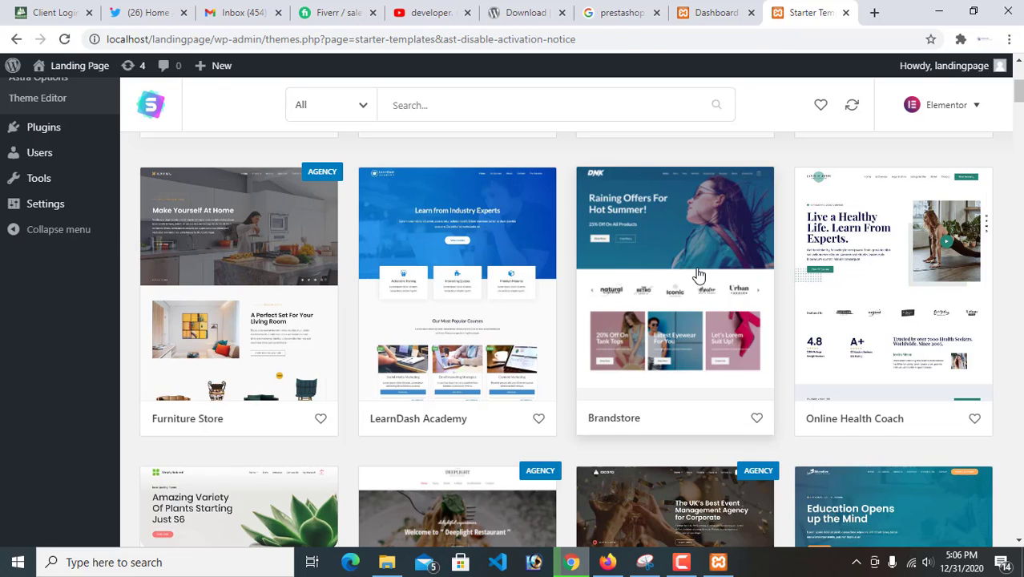
click(699, 274)
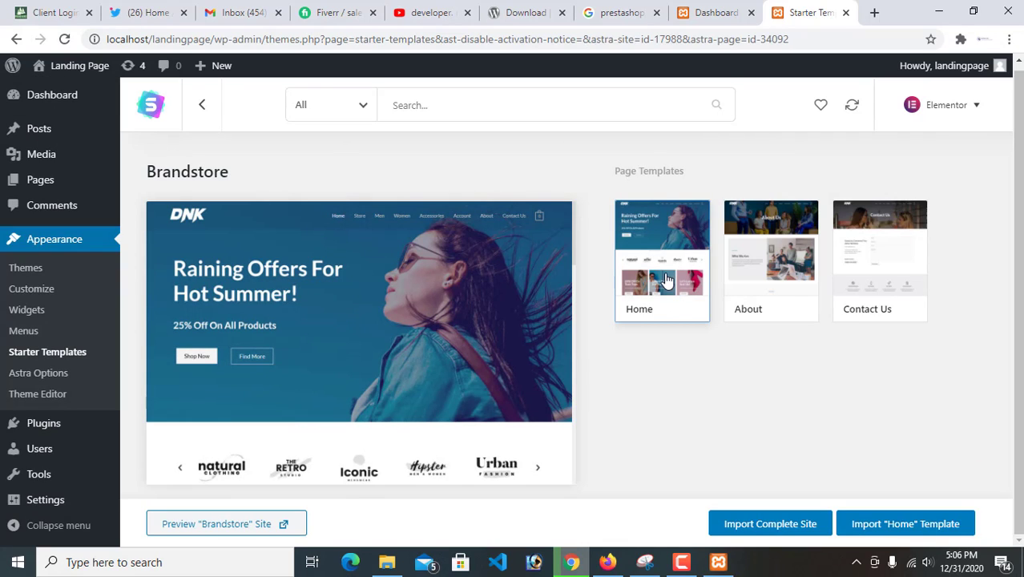
click(770, 525)
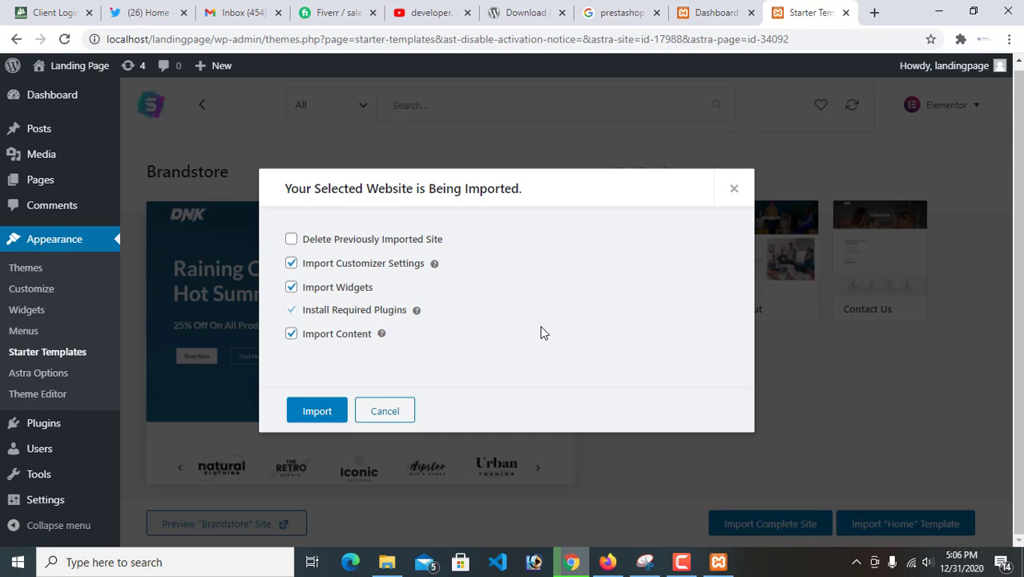
click(325, 413)
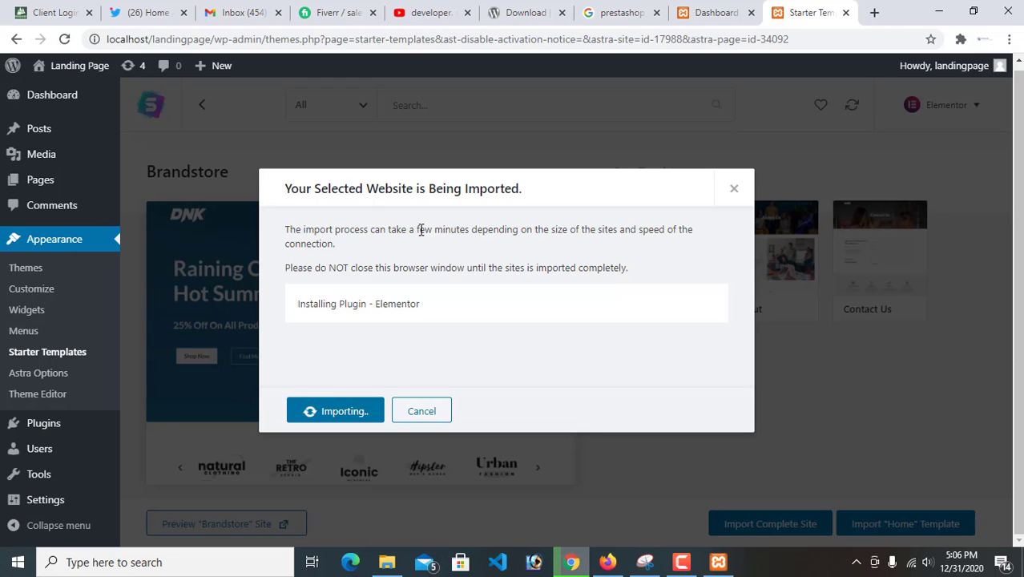
Read the Brandstore import notice and follow its plugin installation progress messages
drag(286, 227, 594, 303)
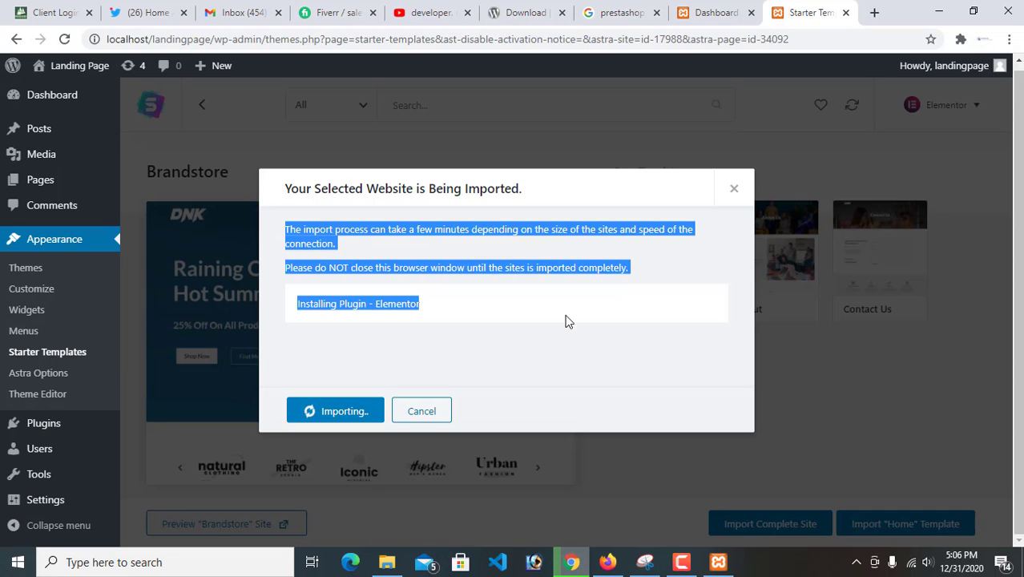
click(414, 298)
drag(416, 303, 475, 310)
click(285, 229)
click(377, 301)
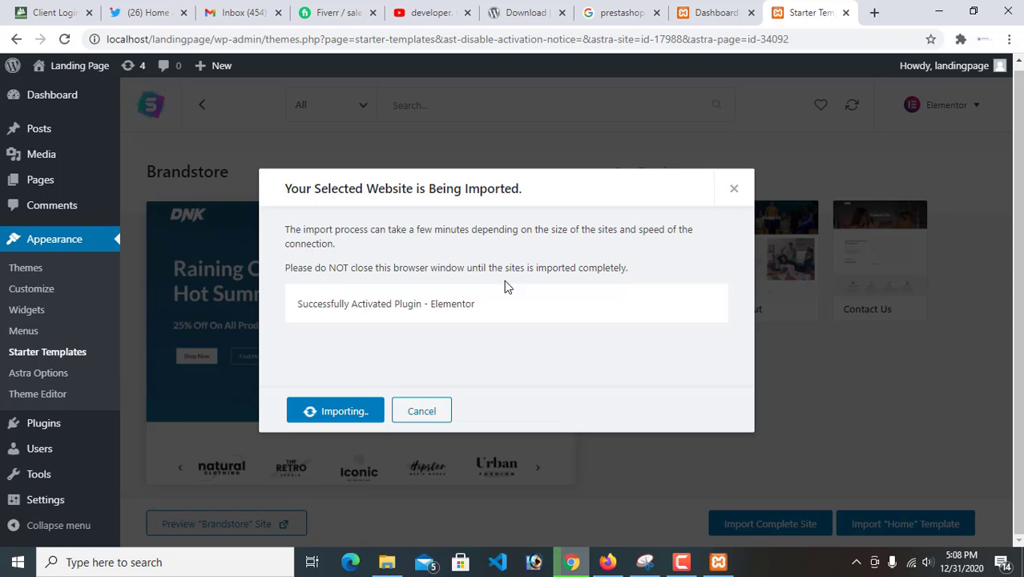
triple_click(479, 190)
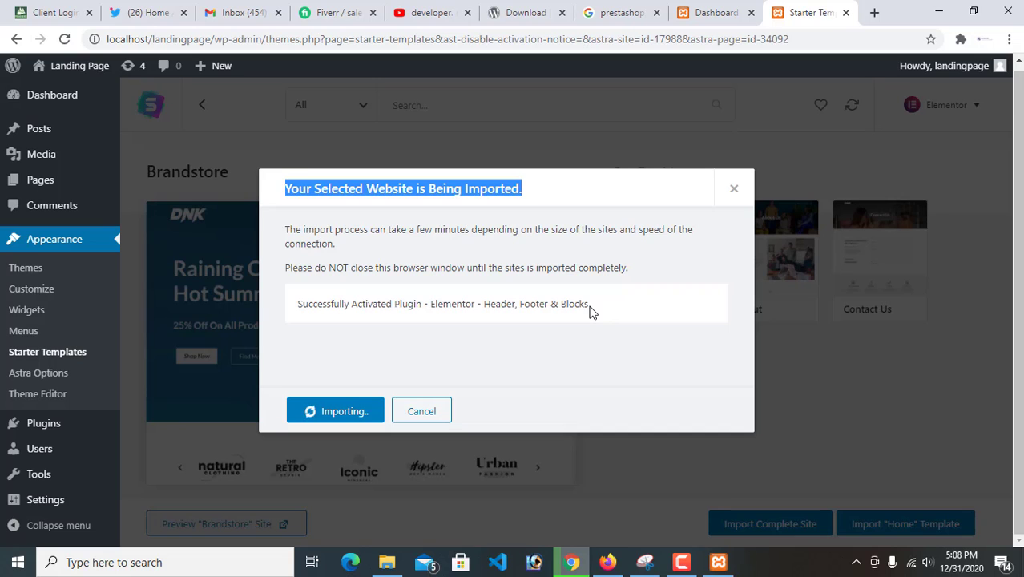
Open wordpress.org in a new browser tab and go to its themes directory
click(874, 12)
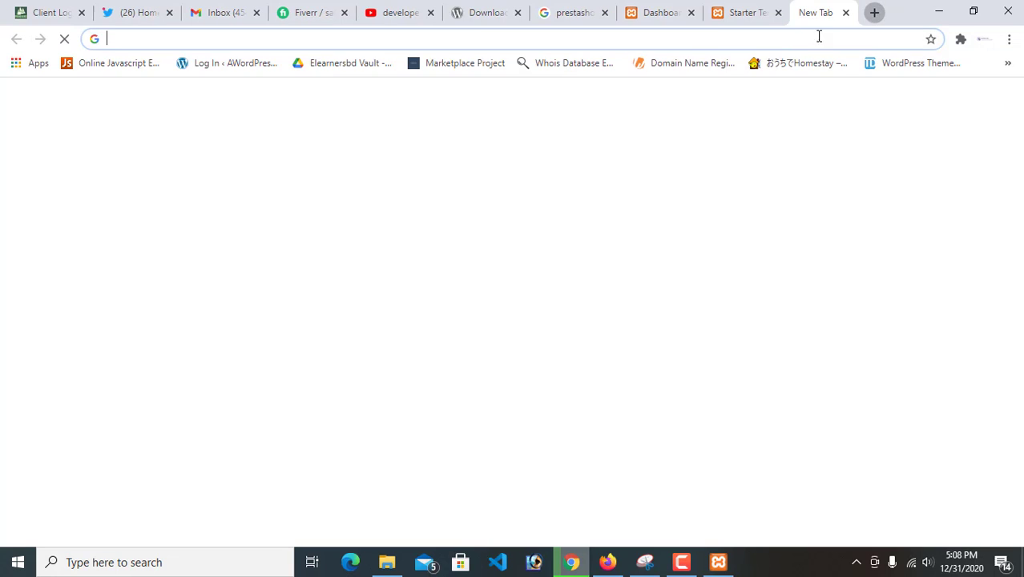
click(702, 35)
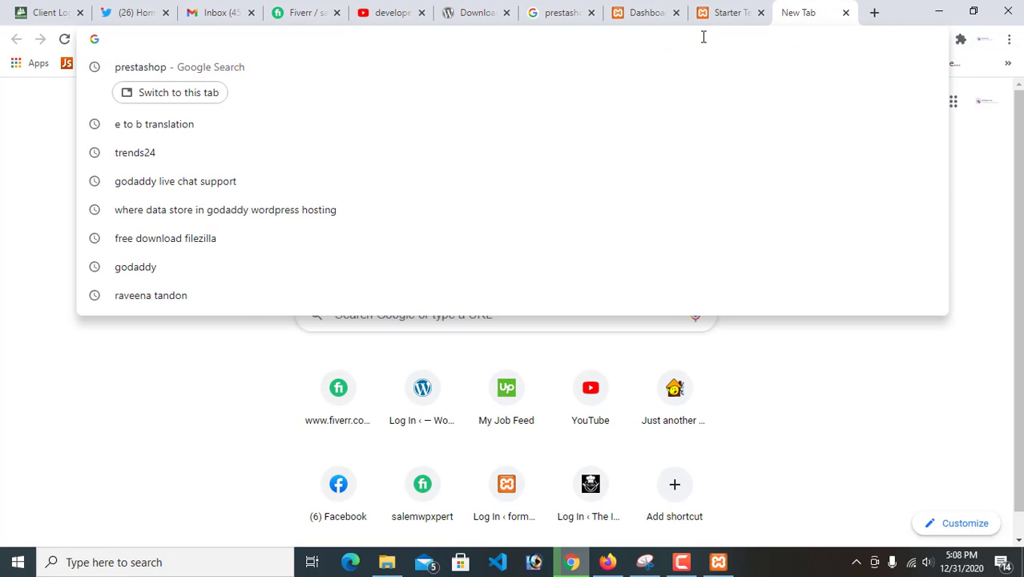
text(wor)
key(Return)
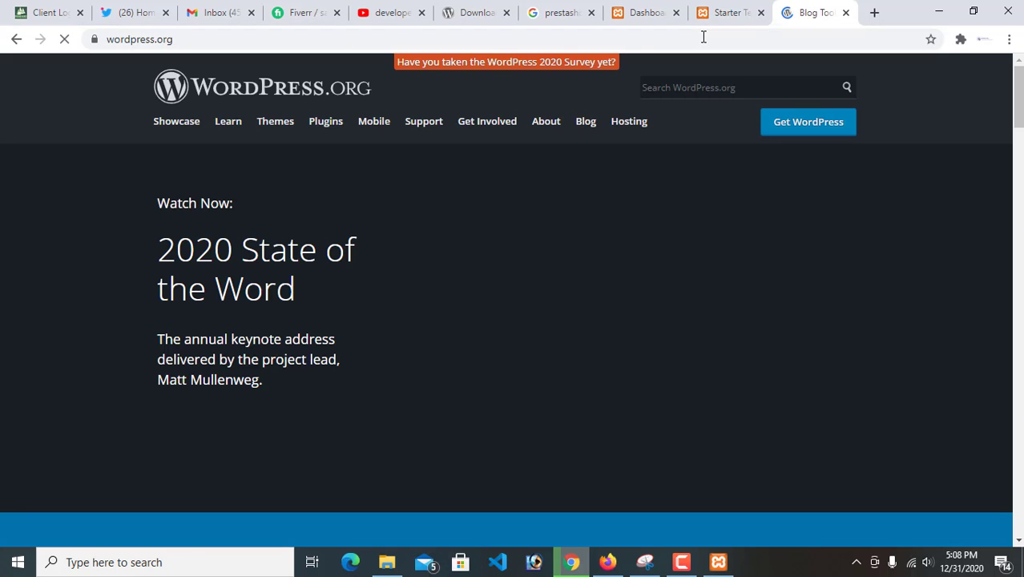
click(273, 125)
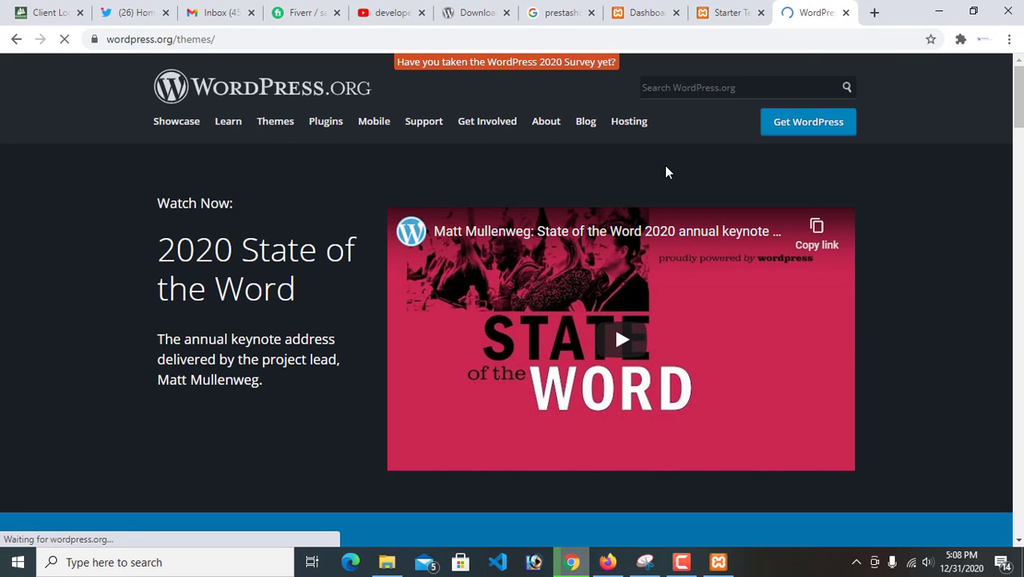
Find Astra among the popular themes in the wordpress.org directory and open its details page
scroll(459, 299, down, 2)
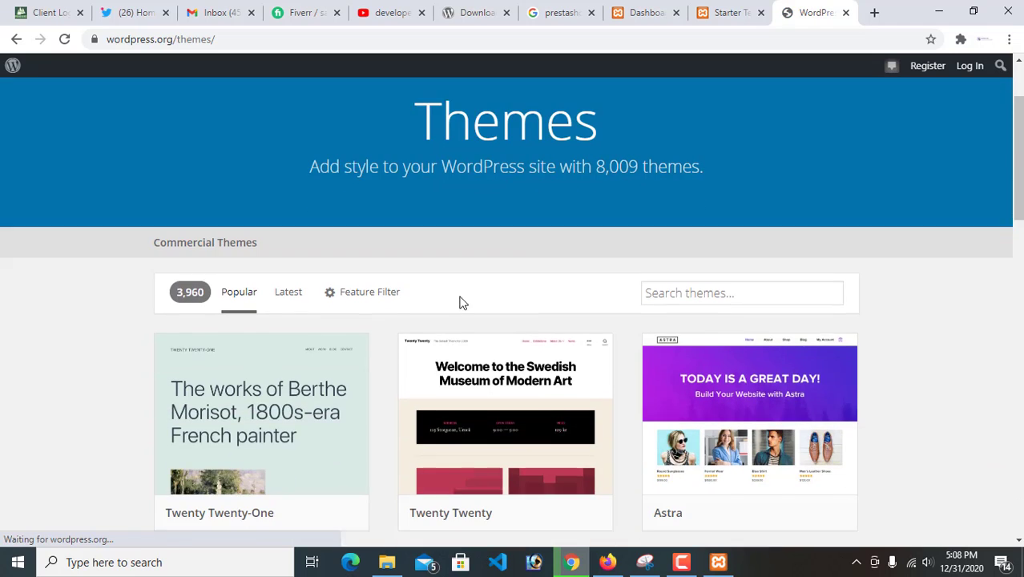
scroll(834, 293, down, 3)
scroll(823, 291, up, 1)
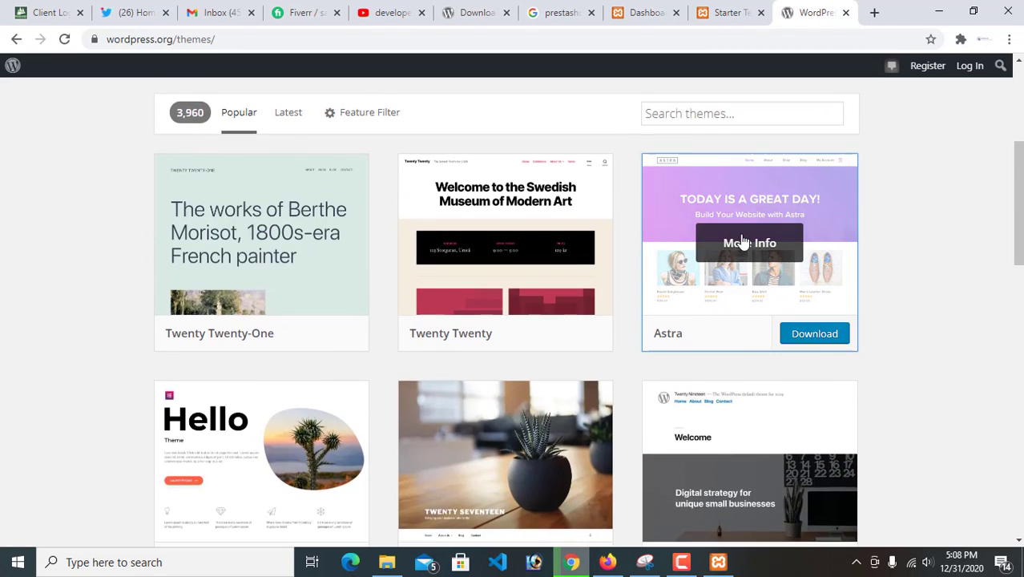
click(743, 240)
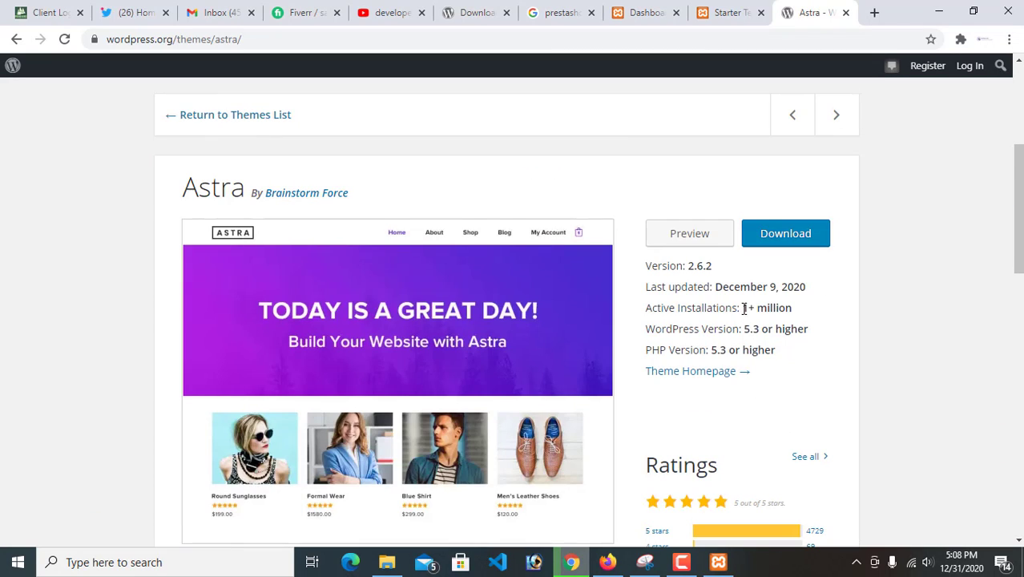
Examine Astra's active installations figure, description, tags and download statistics on its details page
mouse_move(742, 307)
mouse_down()
mouse_move(801, 309)
mouse_move(746, 312)
mouse_up()
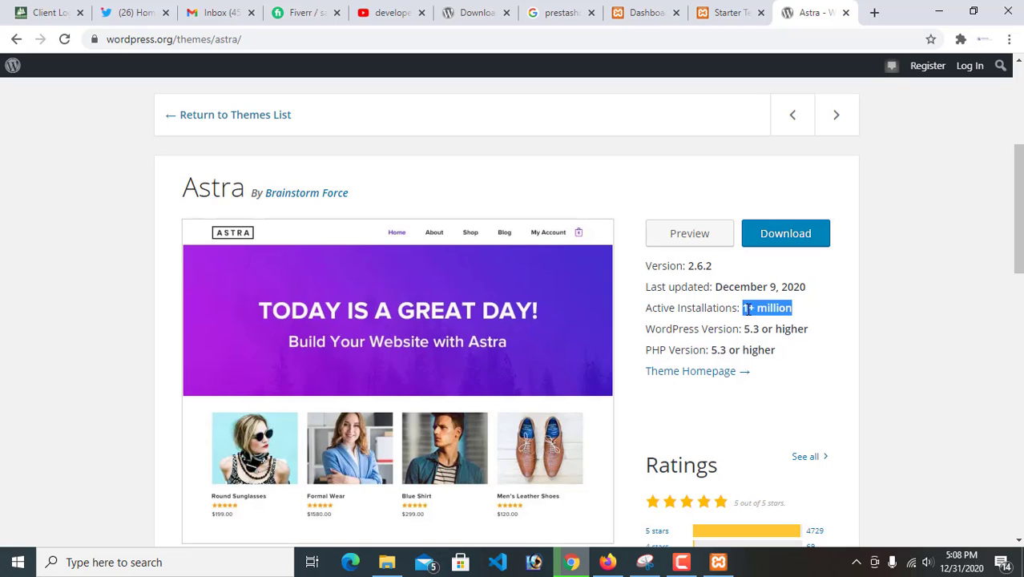
scroll(437, 265, up, 1)
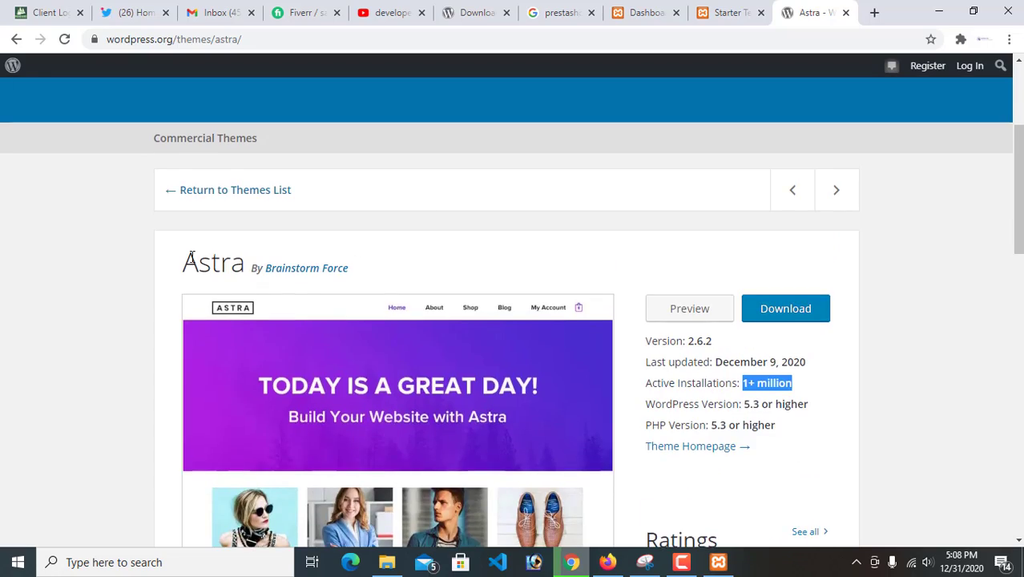
scroll(887, 324, down, 7)
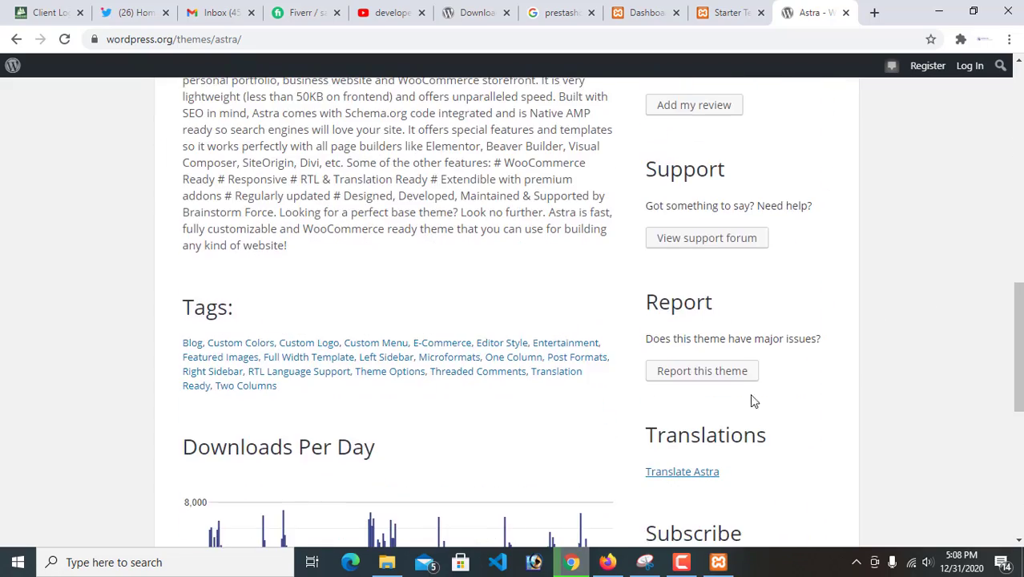
scroll(750, 401, up, 10)
scroll(711, 407, down, 4)
click(184, 184)
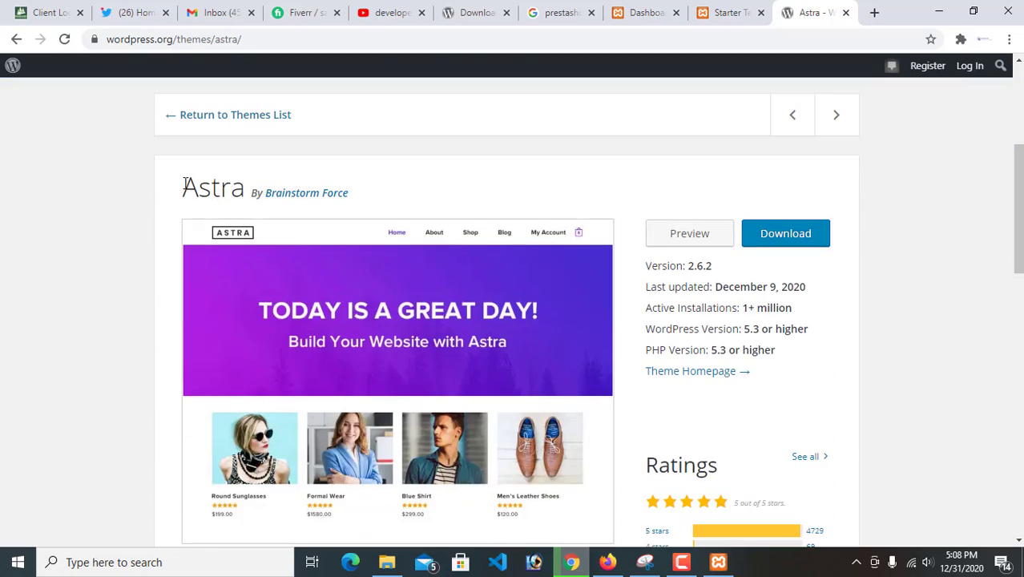
Review Astra's title and author on its wordpress.org details page, checking the Brandstore import's progress in the Starter Templates tab
drag(185, 183, 881, 433)
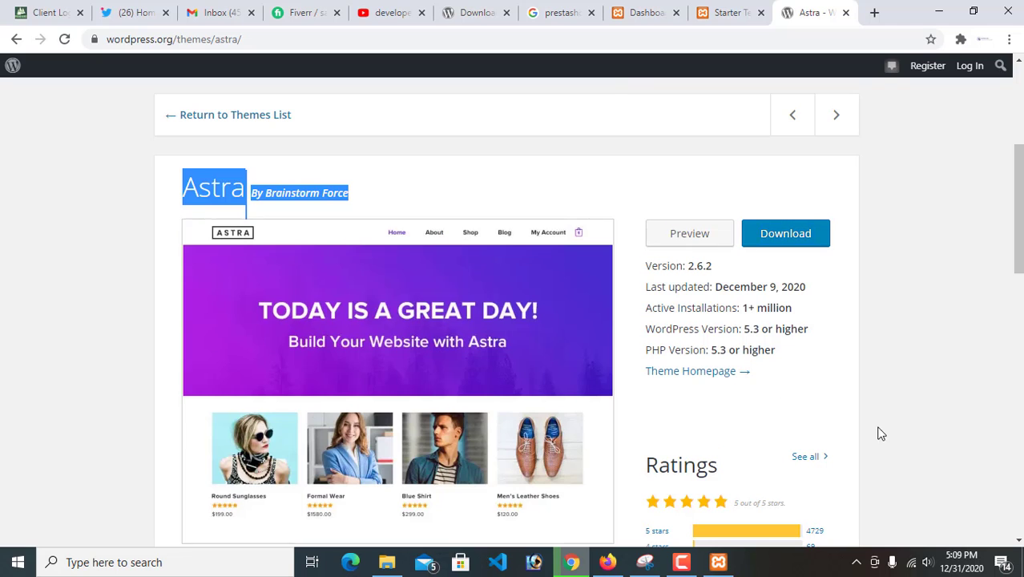
scroll(916, 433, down, 1)
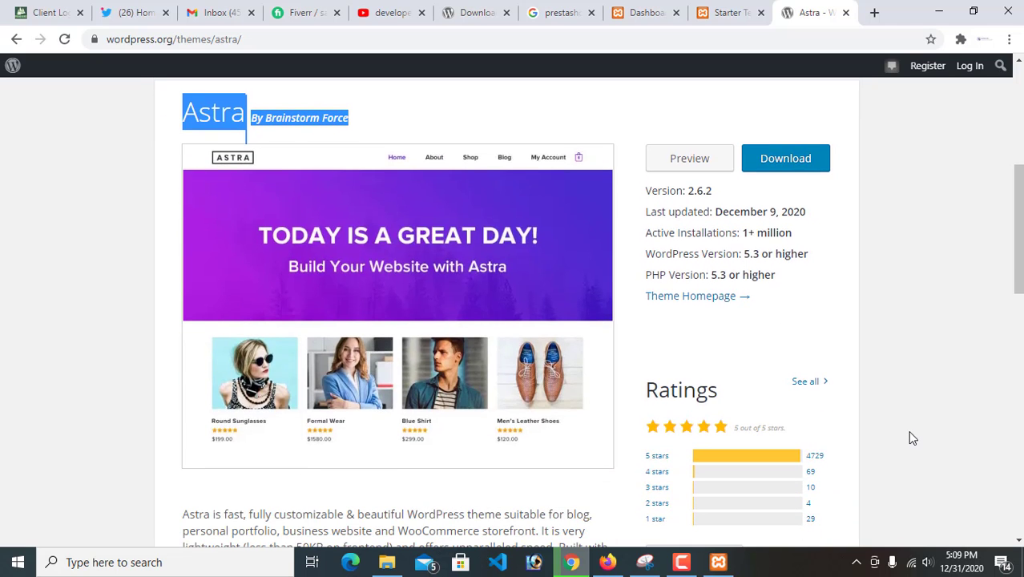
click(940, 291)
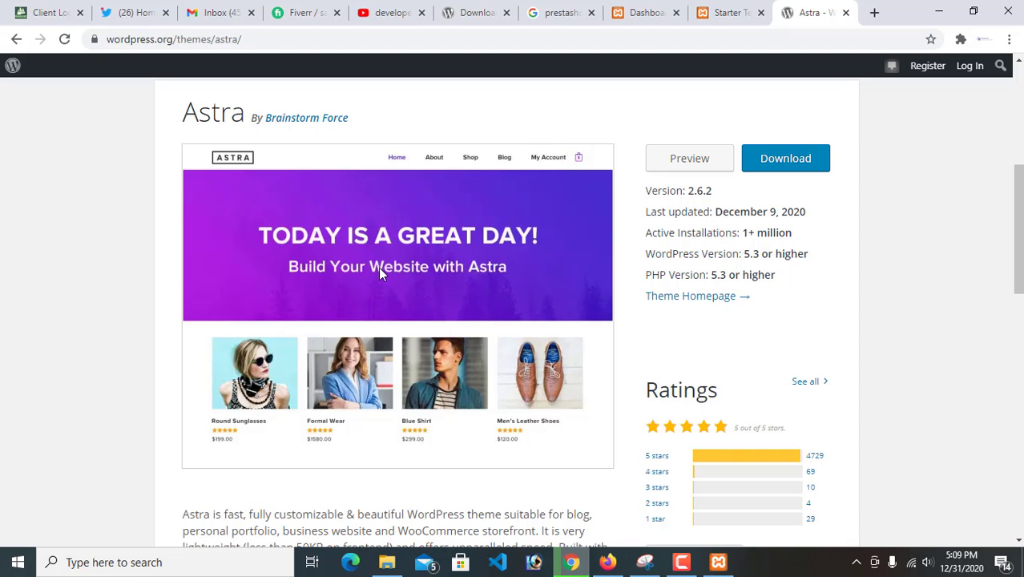
click(708, 12)
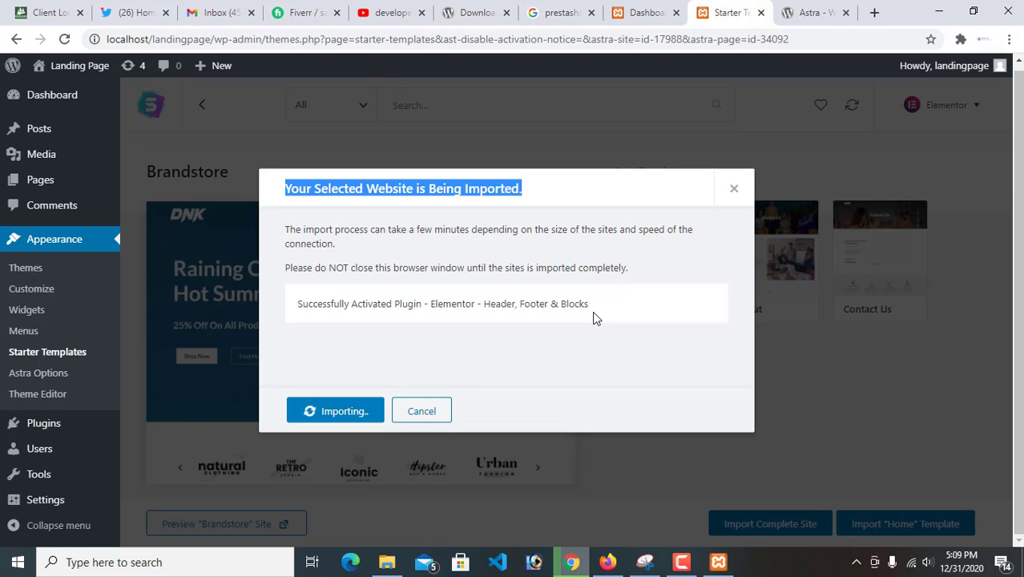
click(825, 14)
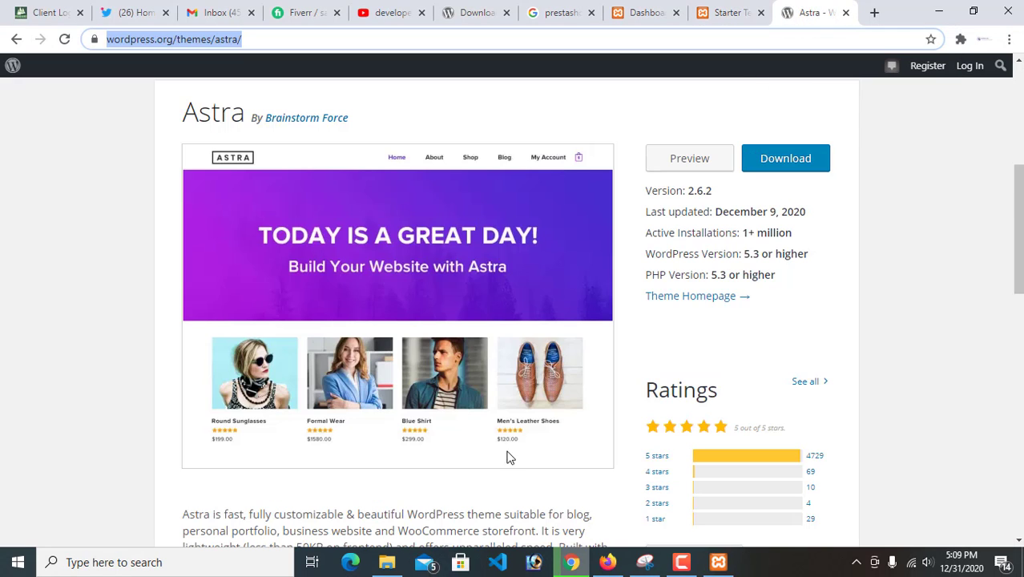
Examine Astra's description, ratings breakdown and active installations, and return to the Brandstore import progress
scroll(508, 455, down, 5)
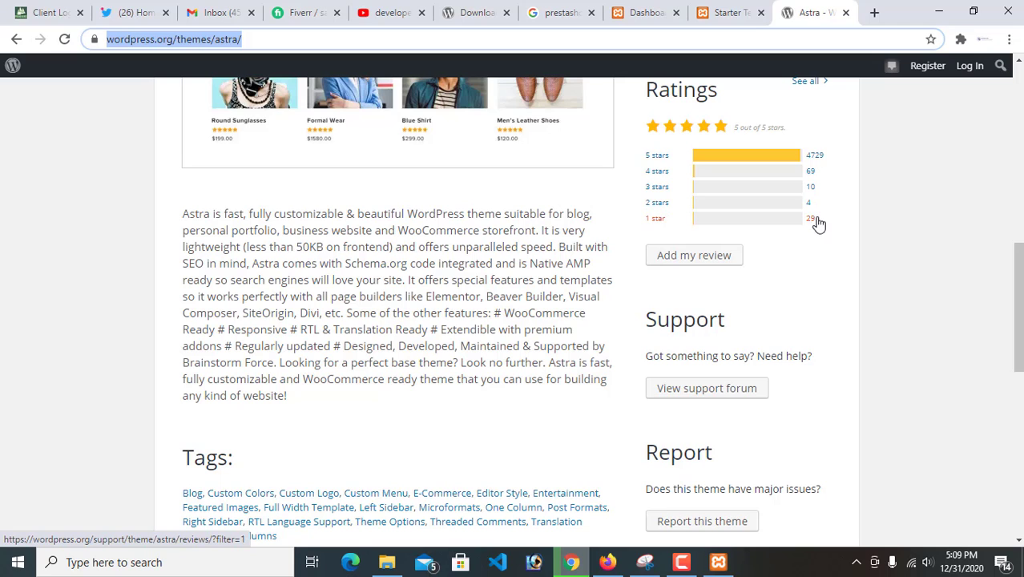
right_click(697, 347)
click(106, 361)
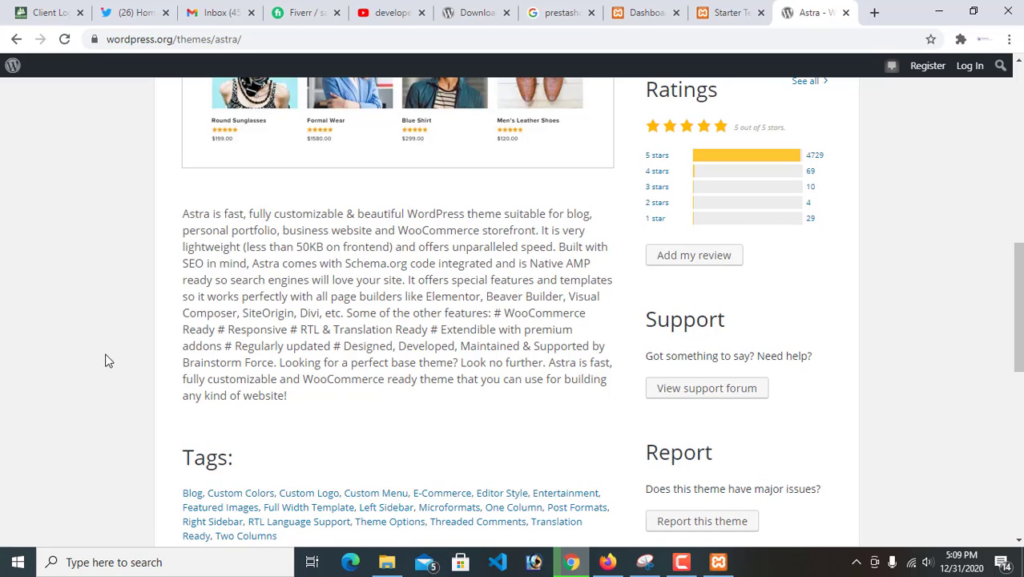
scroll(801, 345, up, 2)
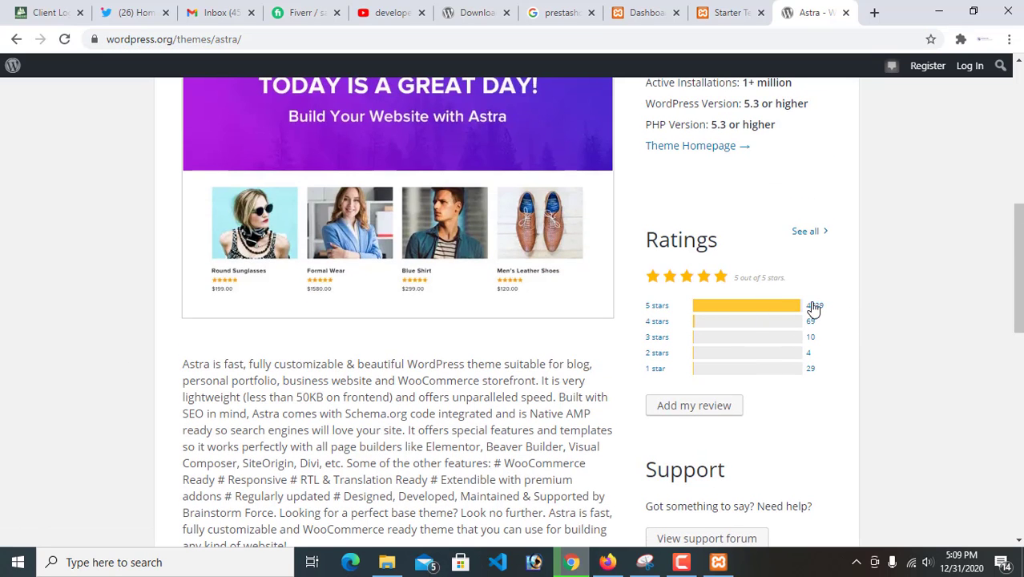
scroll(794, 329, up, 2)
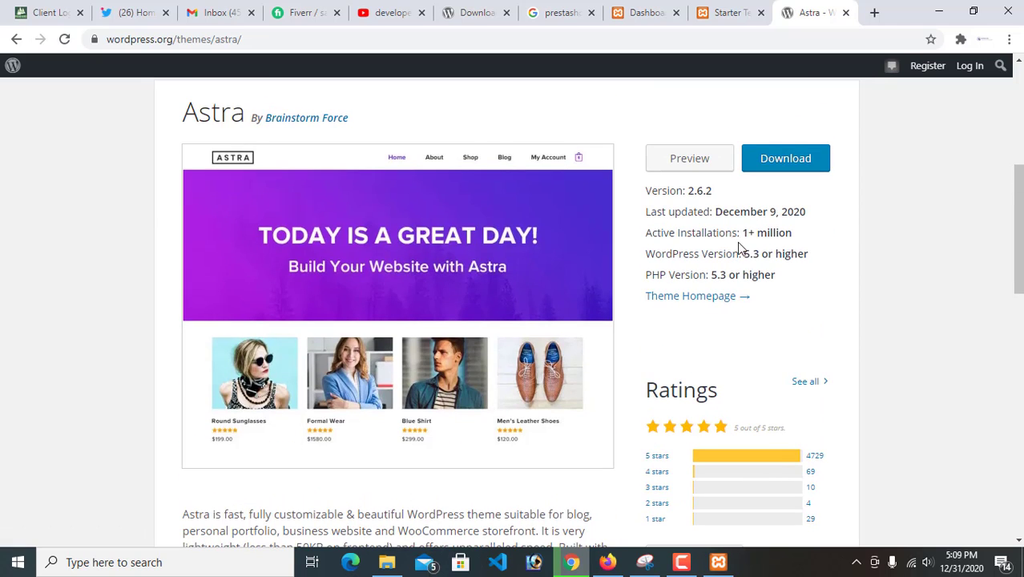
drag(742, 233, 840, 253)
scroll(815, 350, down, 1)
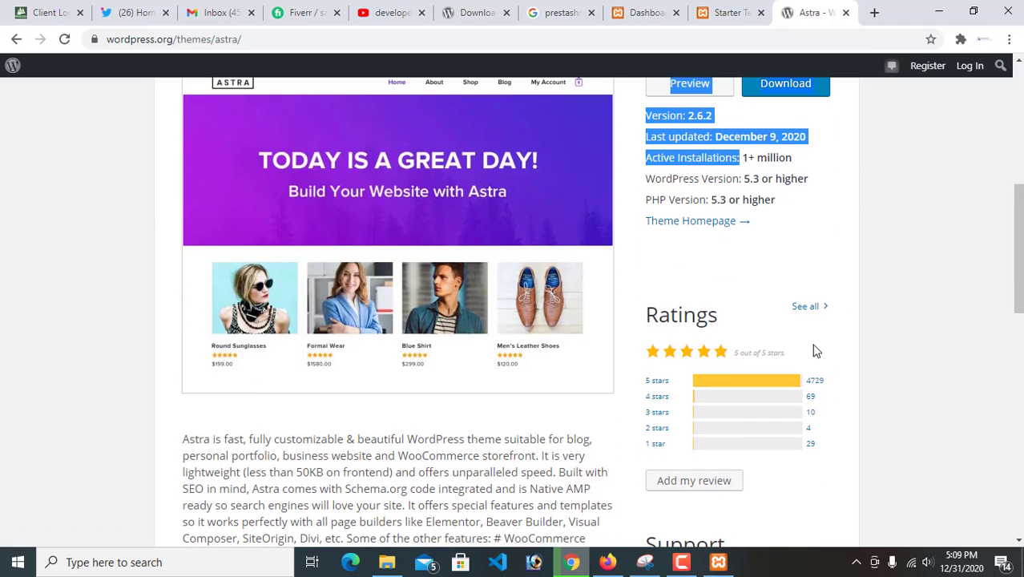
click(718, 10)
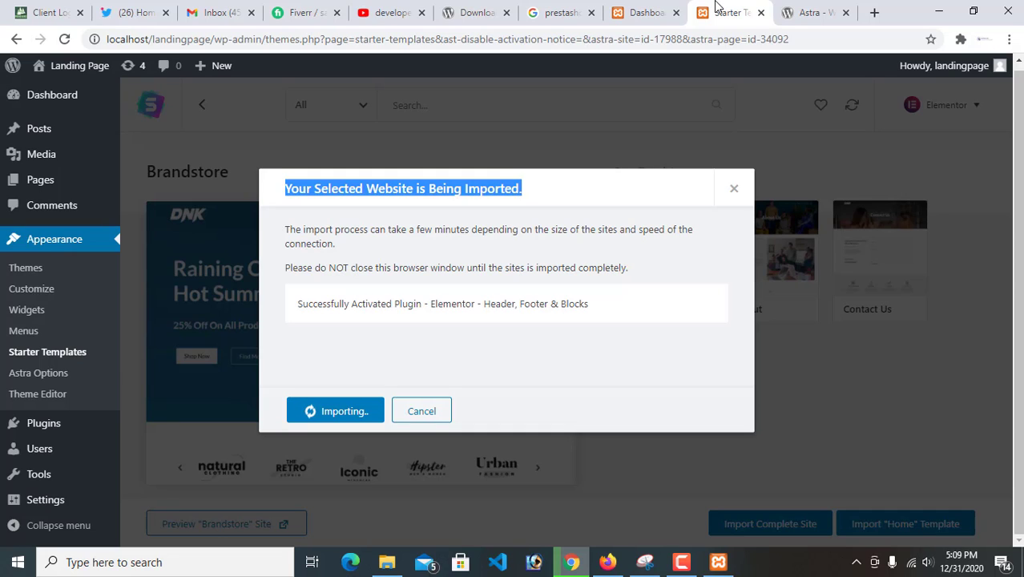
click(681, 555)
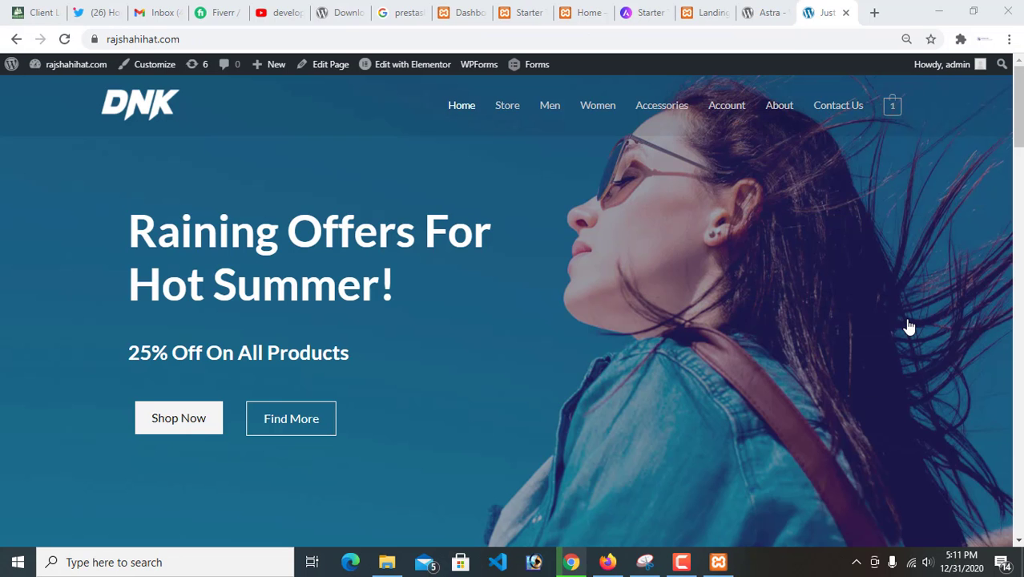
Compare the rajshahihat.com store home page with the front page at localhost/landingpage and Astra's details page
scroll(649, 385, down, 2)
scroll(572, 387, up, 2)
click(708, 16)
scroll(388, 304, down, 4)
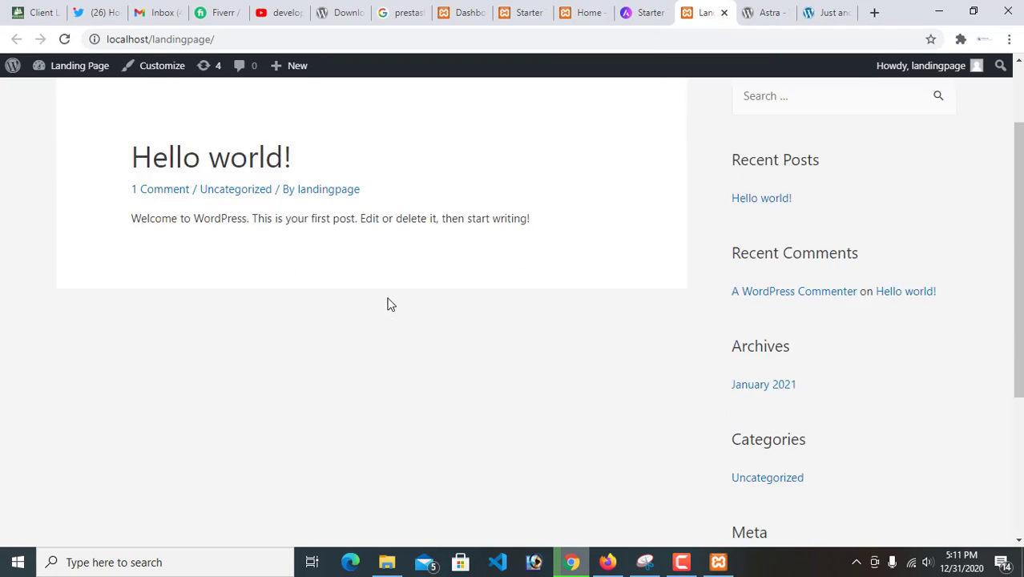
scroll(393, 303, up, 4)
click(755, 11)
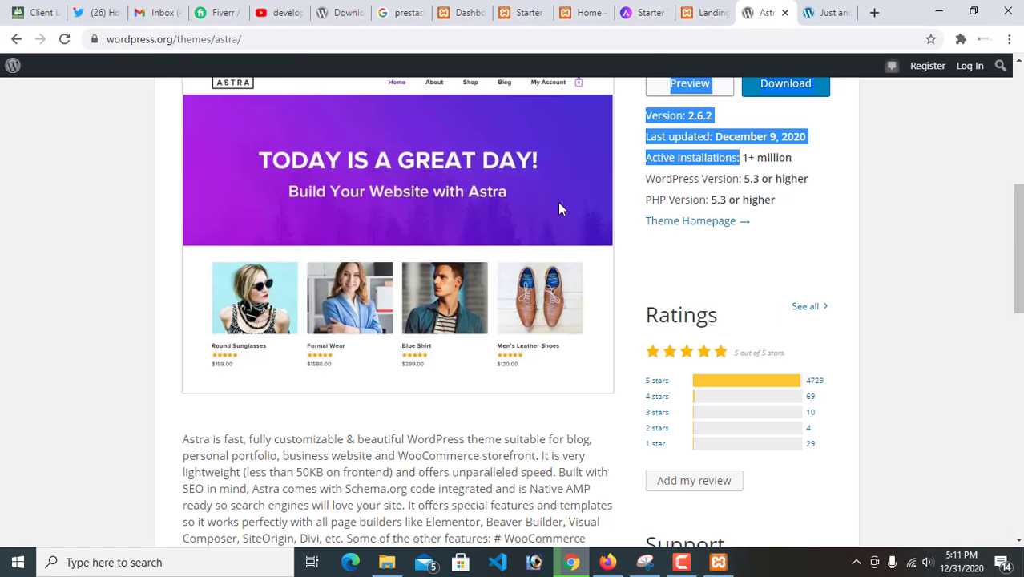
click(695, 9)
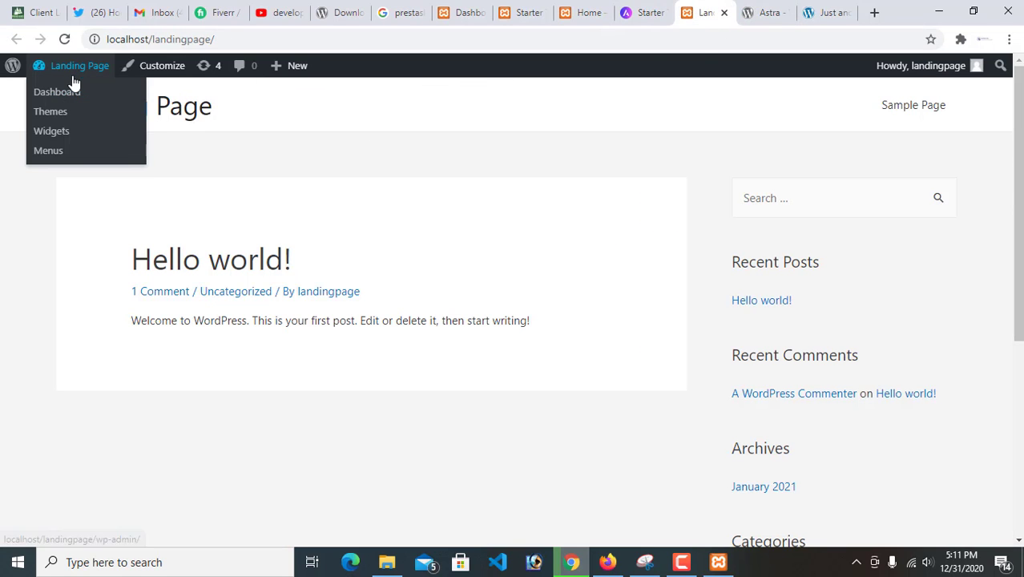
Open the imported Home page on the local site and inspect its banner, promotional blocks and Featured Products section
click(588, 4)
click(504, 4)
click(573, 7)
scroll(96, 185, down, 4)
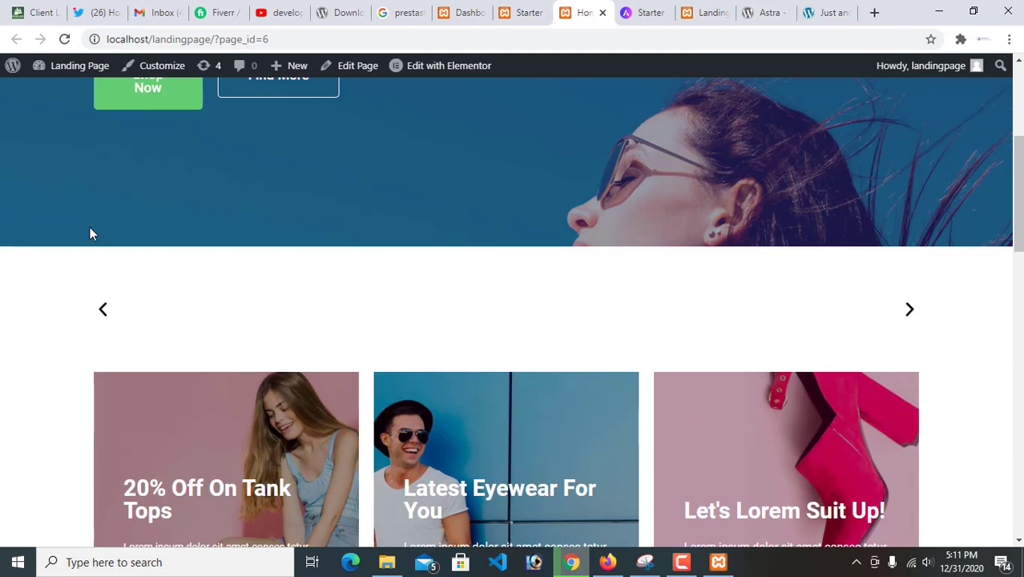
scroll(91, 231, up, 3)
scroll(561, 241, down, 1)
scroll(841, 321, down, 15)
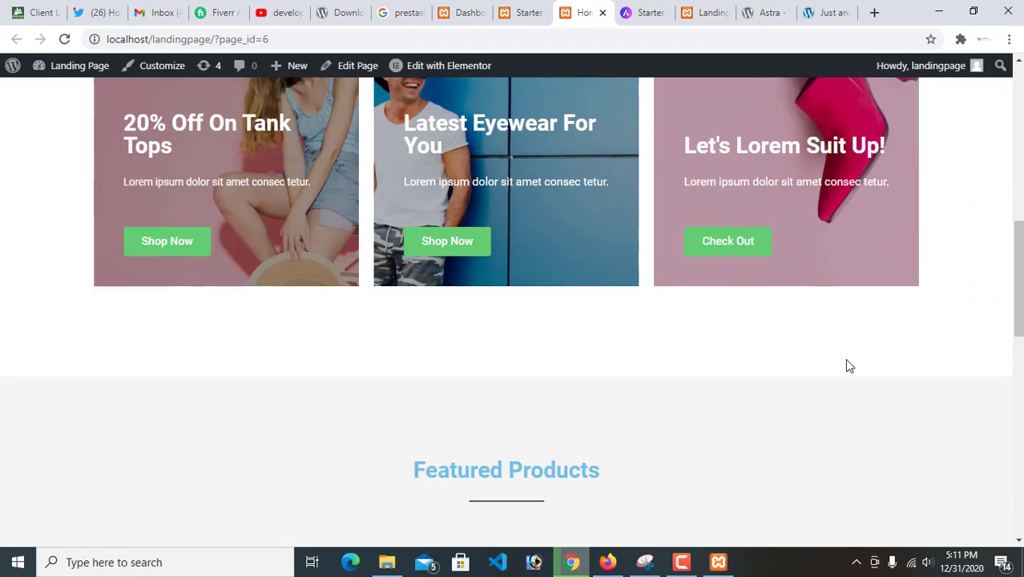
scroll(711, 432, up, 8)
scroll(698, 435, up, 7)
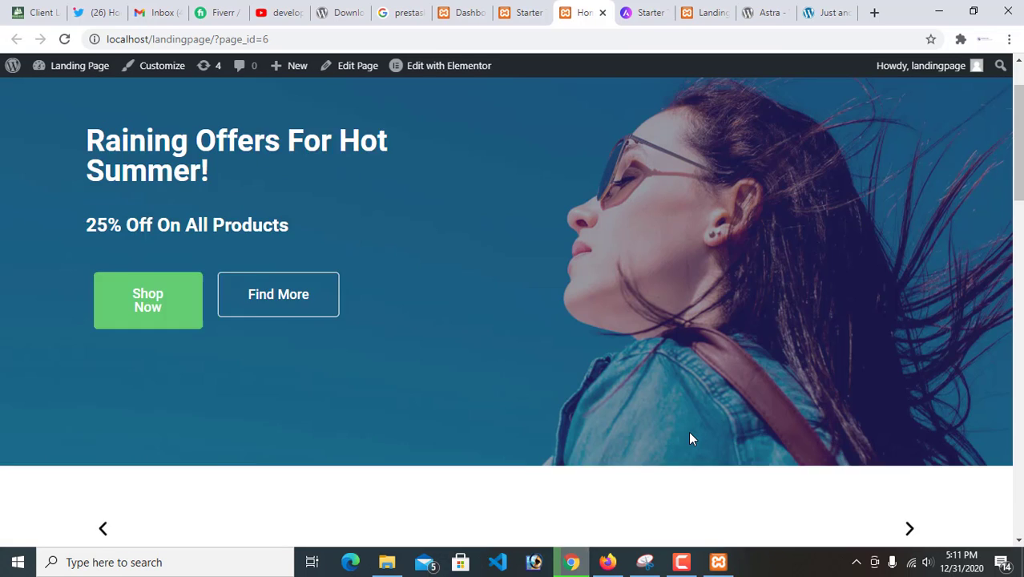
Look through the rajshahihat.com home page, including its navigation menu, featured products, Special Edition offer and service features
click(825, 12)
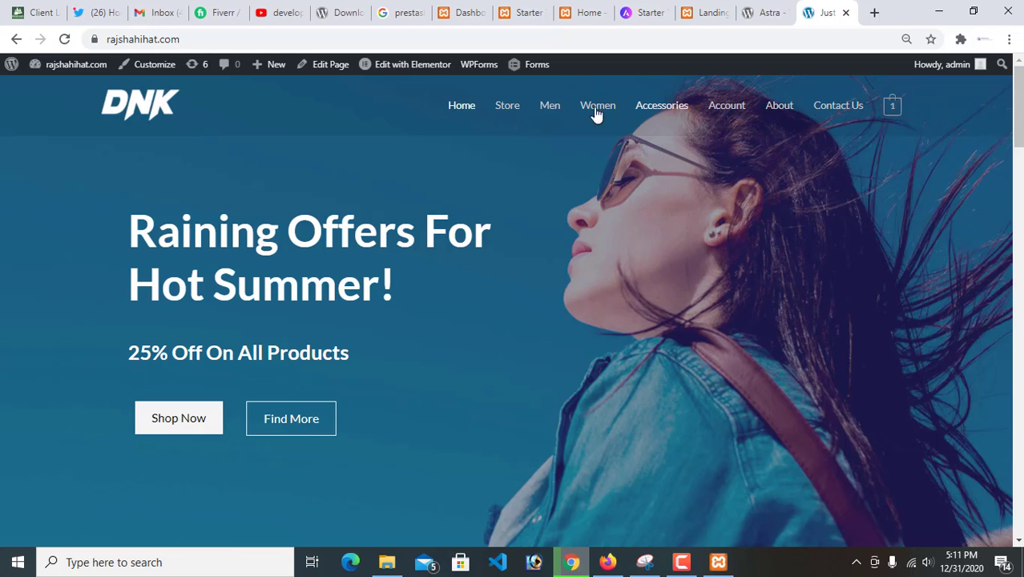
scroll(846, 207, down, 1)
scroll(844, 207, down, 15)
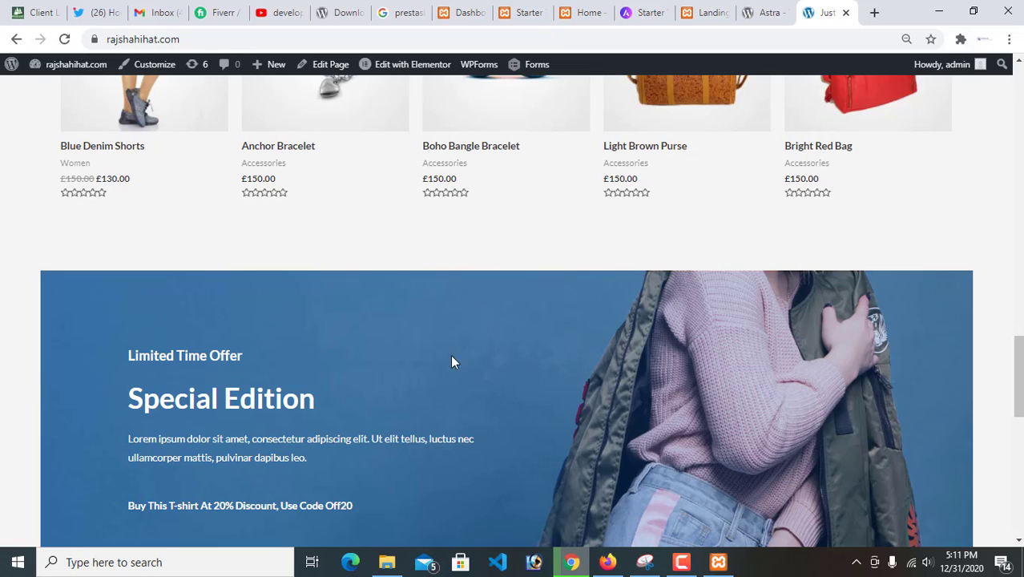
scroll(453, 365, down, 10)
scroll(577, 412, up, 15)
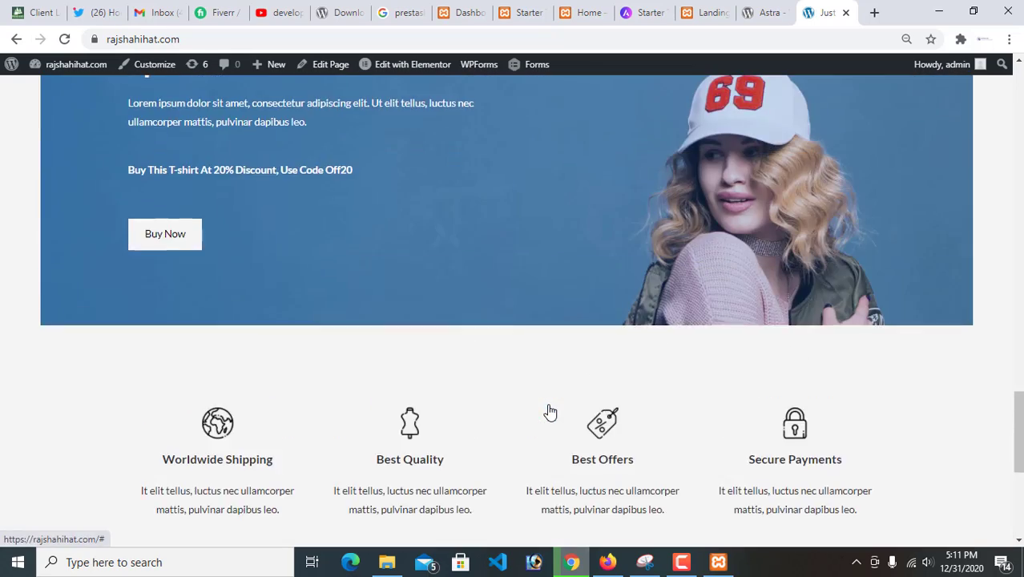
scroll(565, 403, down, 10)
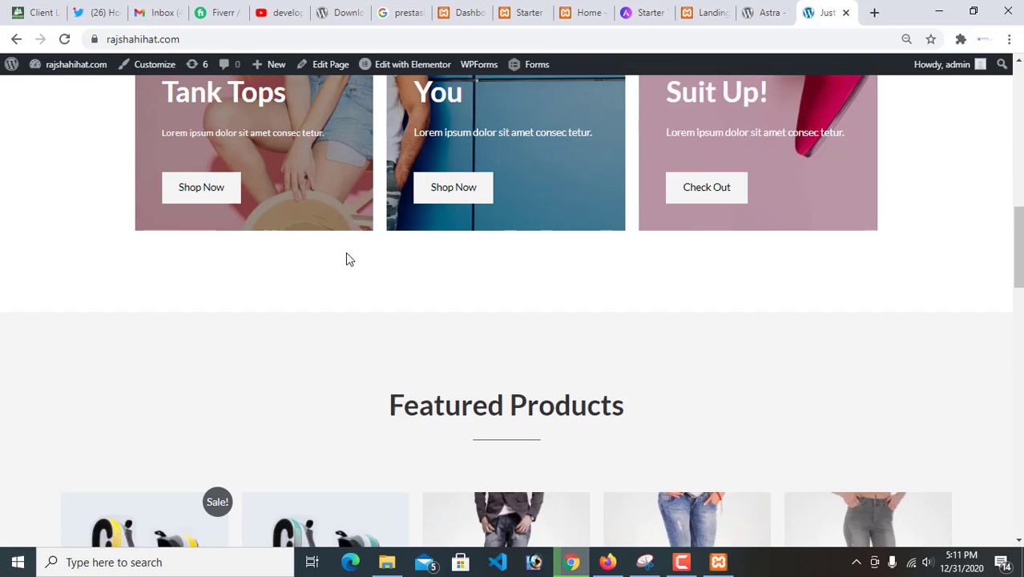
Open the DNK Blue Shoes product on rajshahihat.com, add one to the cart and view the cart
click(316, 210)
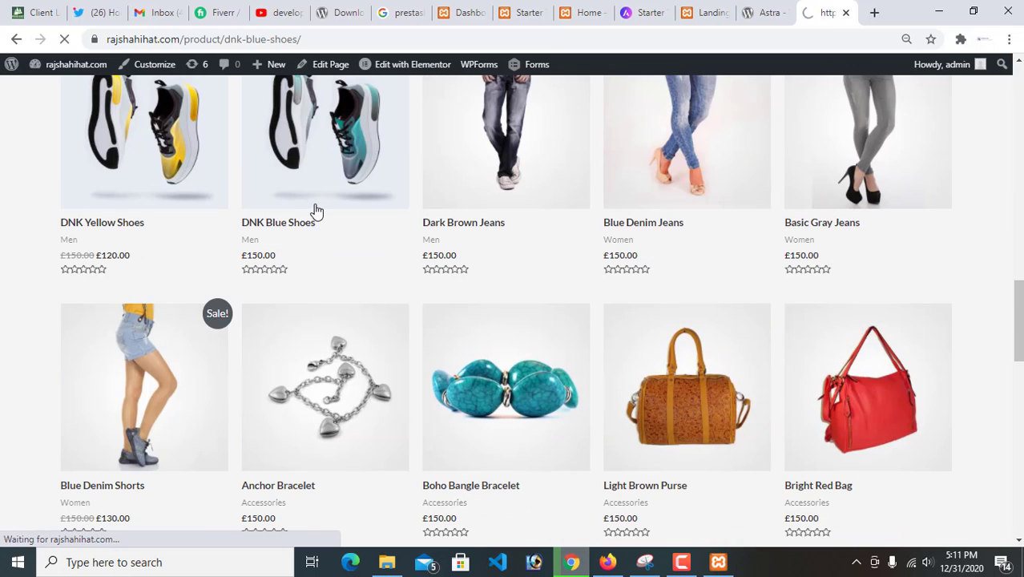
scroll(609, 436, down, 2)
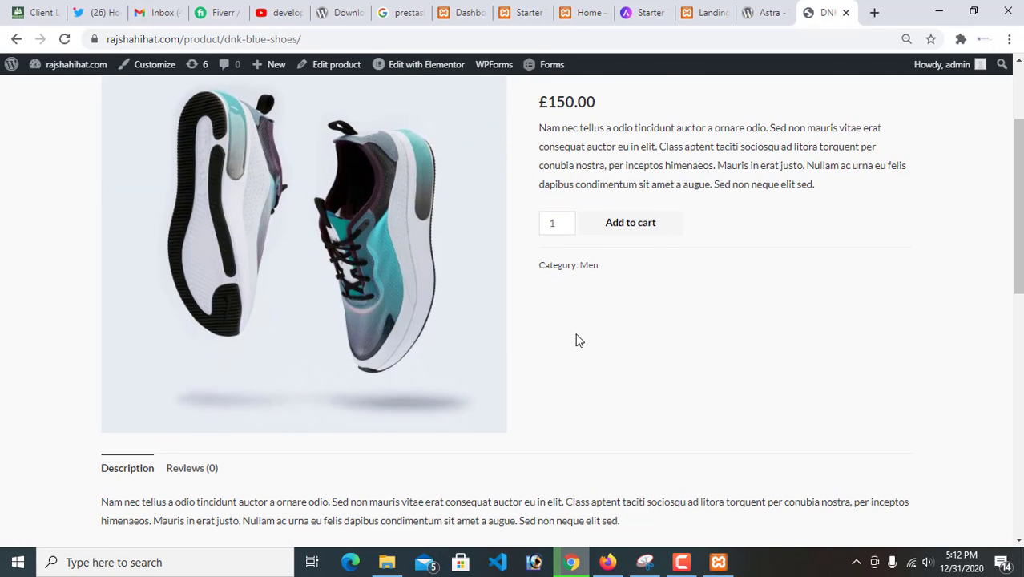
click(656, 231)
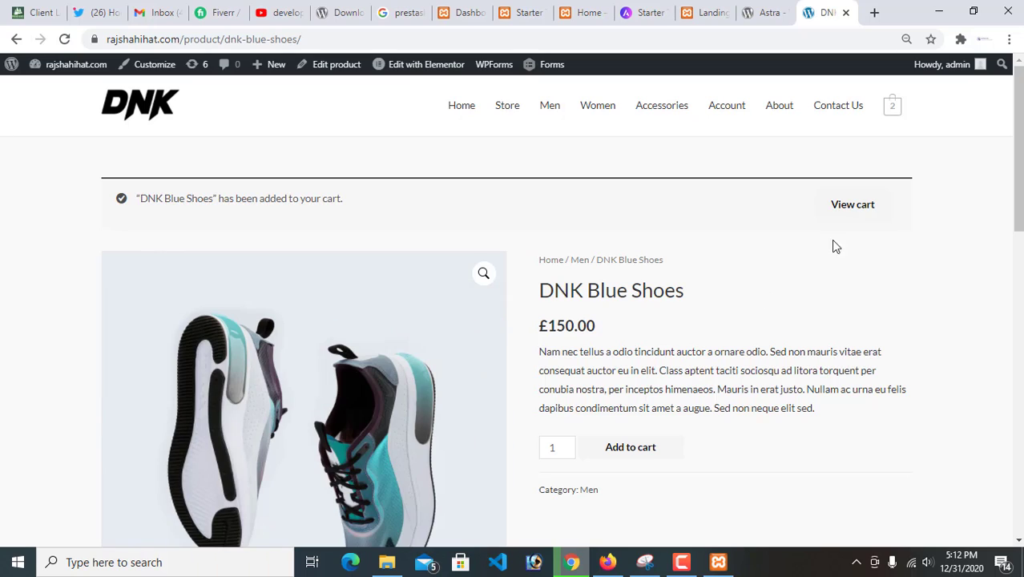
click(857, 214)
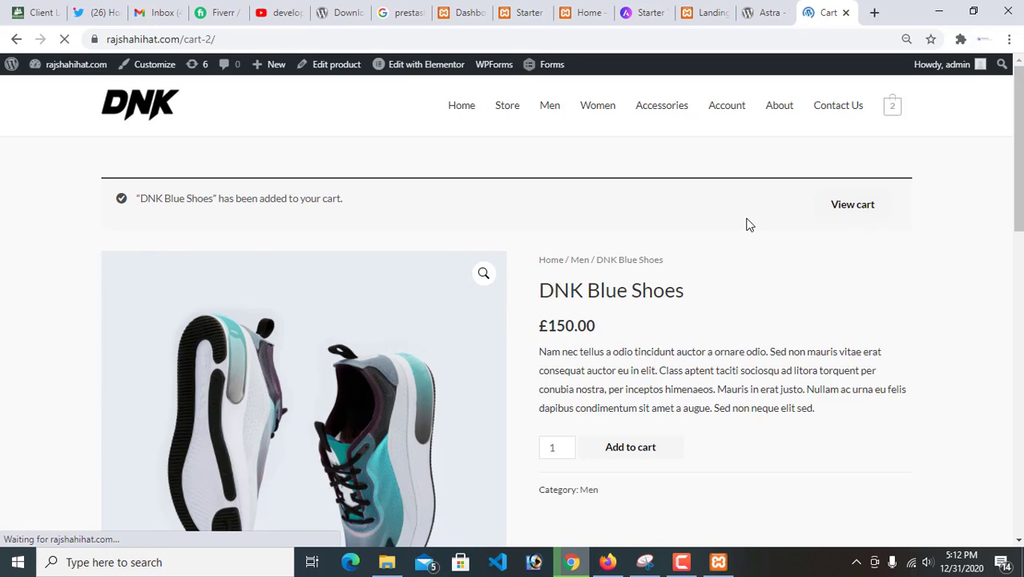
Look over the Astra documentation article about the Starter Templates plugin installation failure
click(647, 12)
scroll(534, 382, down, 1)
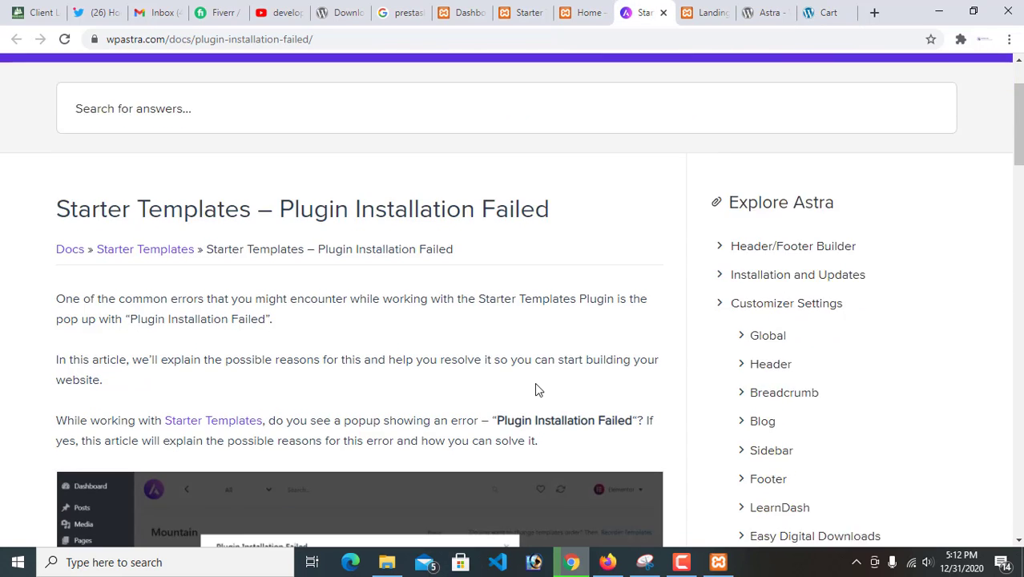
scroll(535, 385, up, 3)
Close the template import success notice in Starter Templates and browse all the Elementor templates
click(568, 11)
click(517, 12)
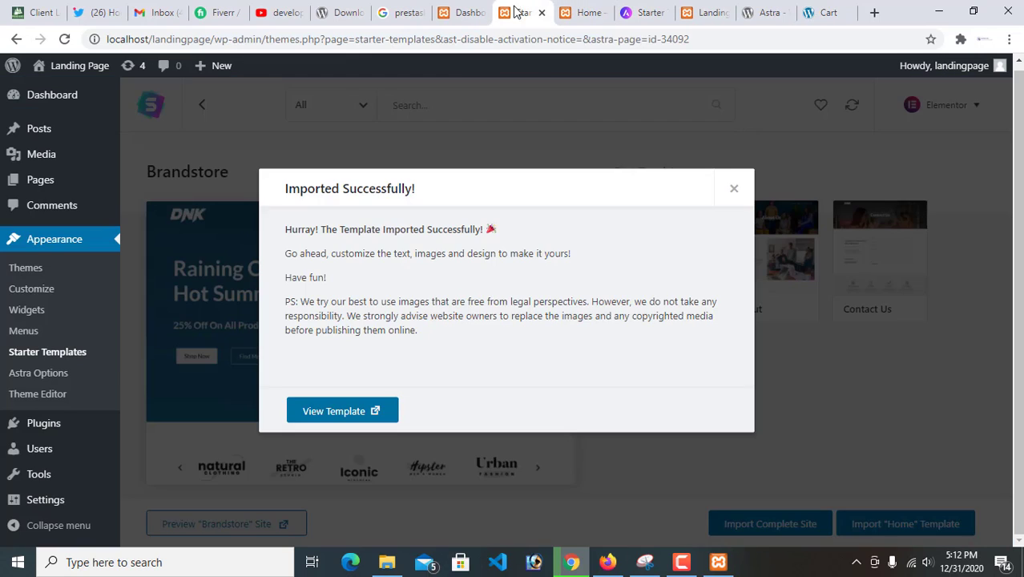
click(739, 190)
click(335, 112)
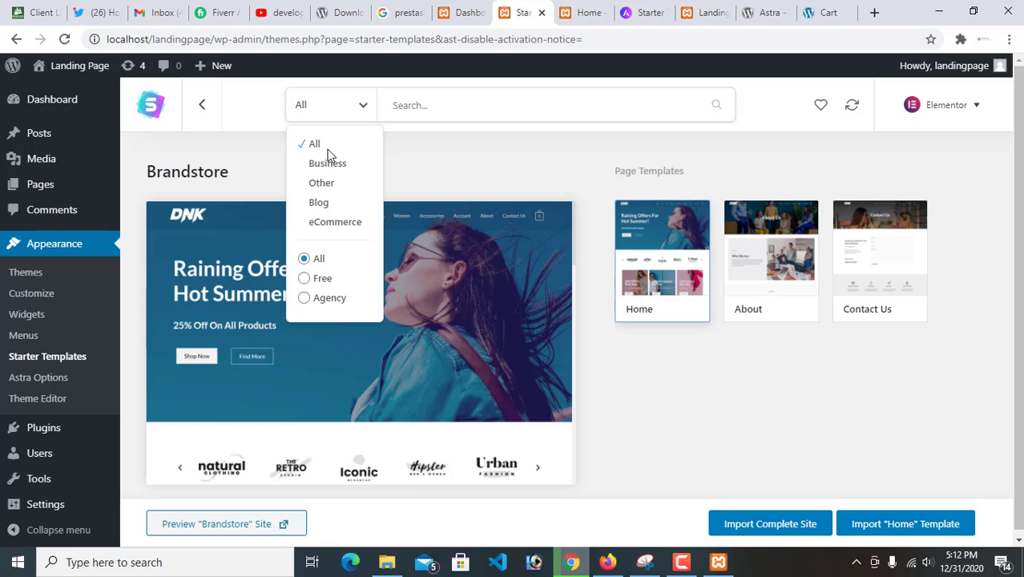
click(315, 144)
scroll(692, 331, down, 5)
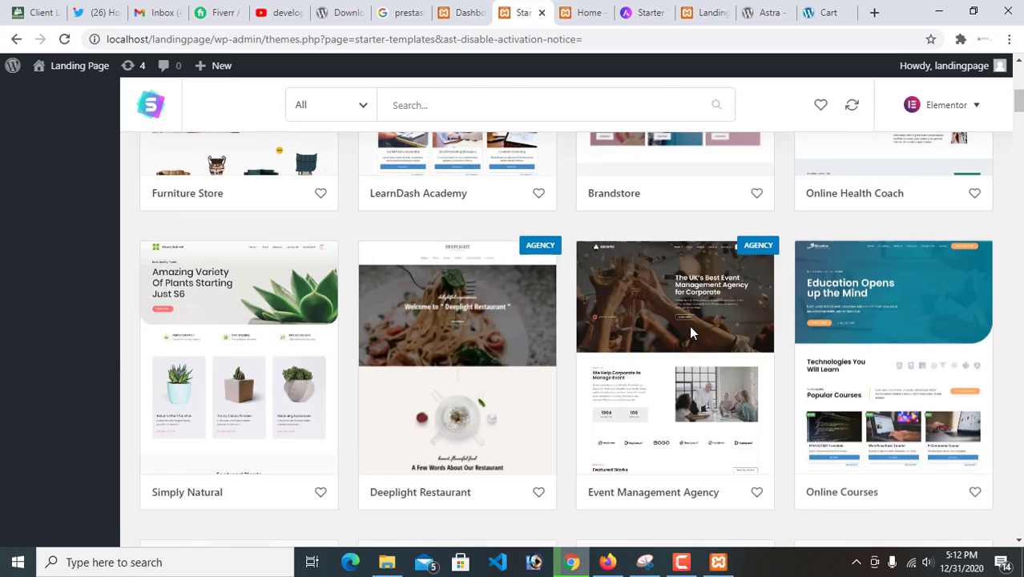
scroll(693, 332, down, 4)
scroll(762, 267, down, 5)
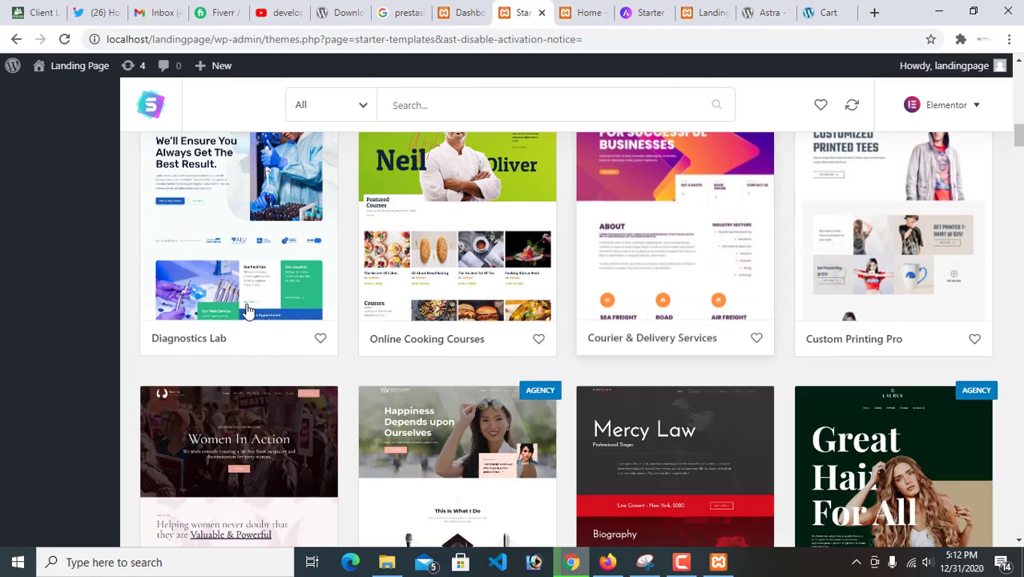
scroll(249, 311, down, 15)
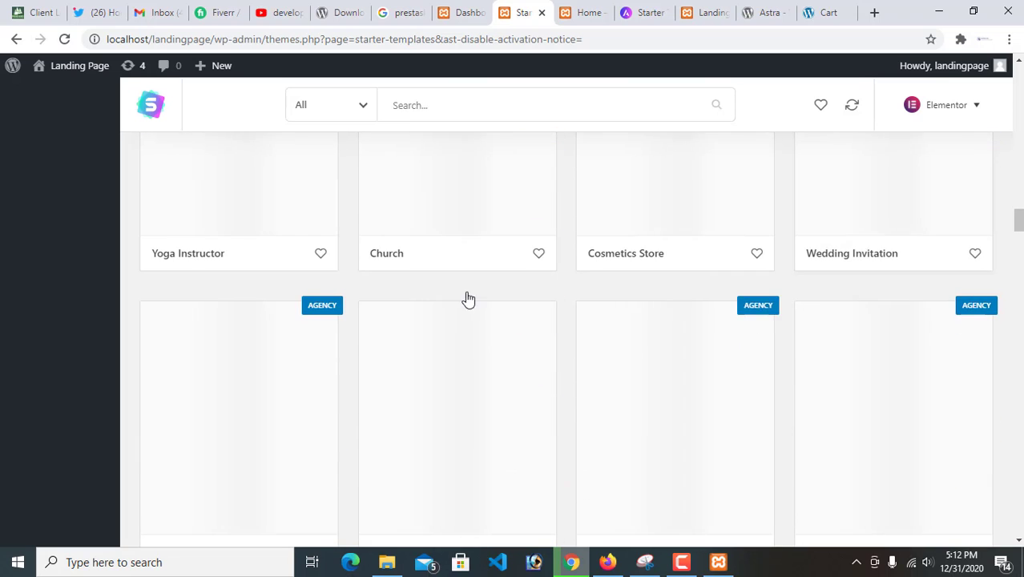
scroll(469, 299, down, 15)
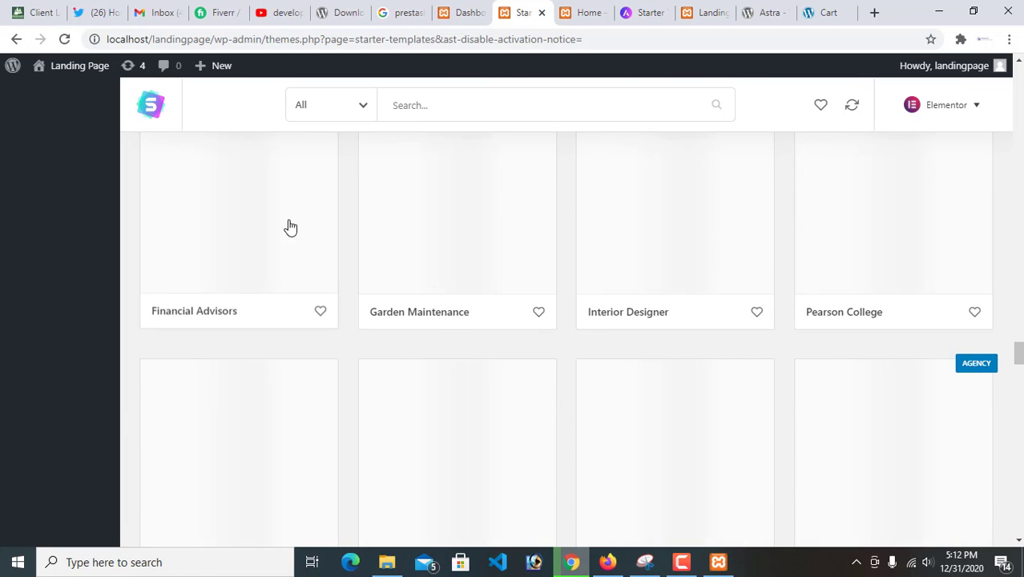
scroll(290, 228, down, 15)
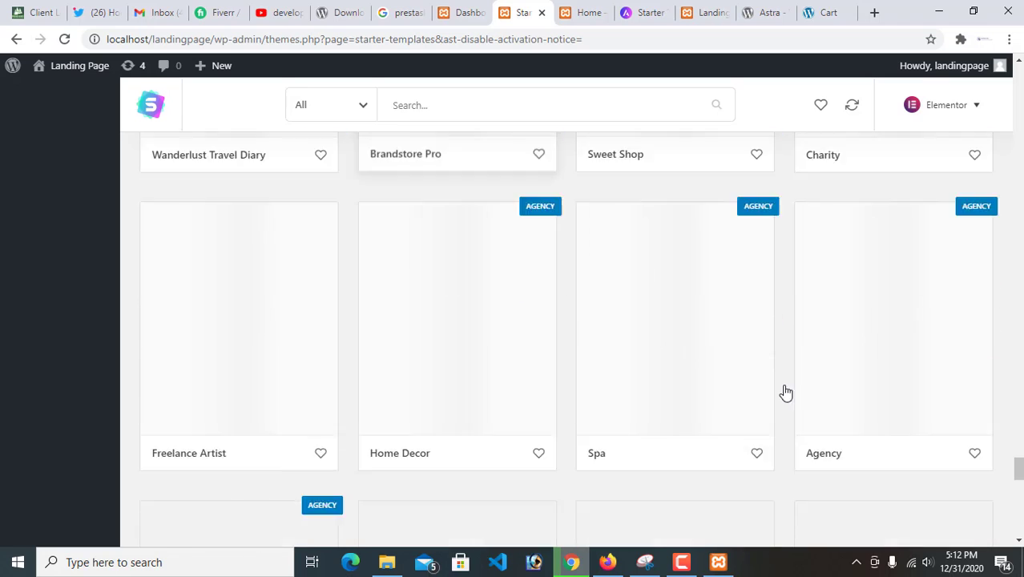
Look through the rest of the Elementor starter templates and the list of available page builders
scroll(785, 393, down, 10)
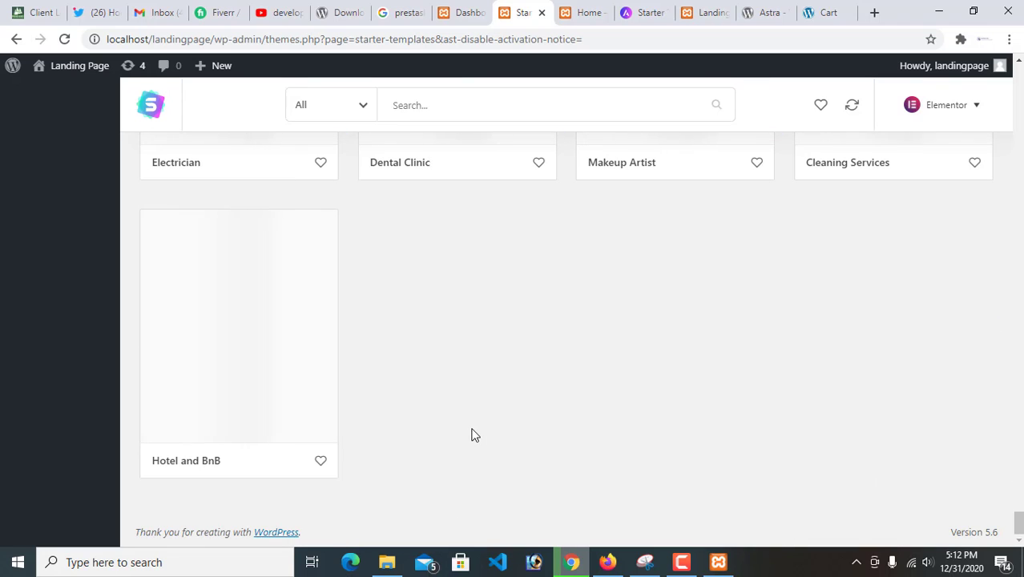
scroll(471, 436, up, 15)
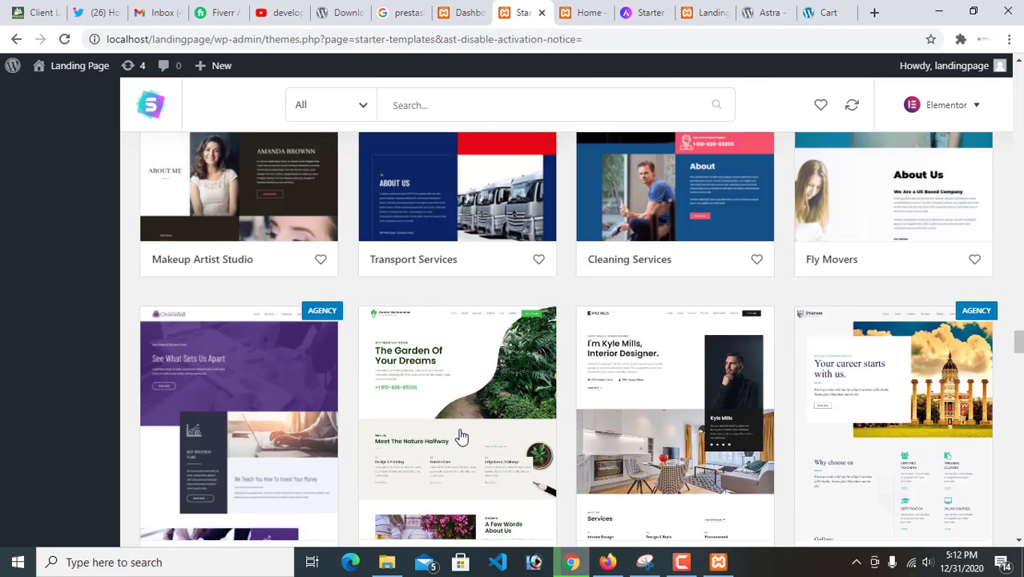
scroll(461, 436, up, 10)
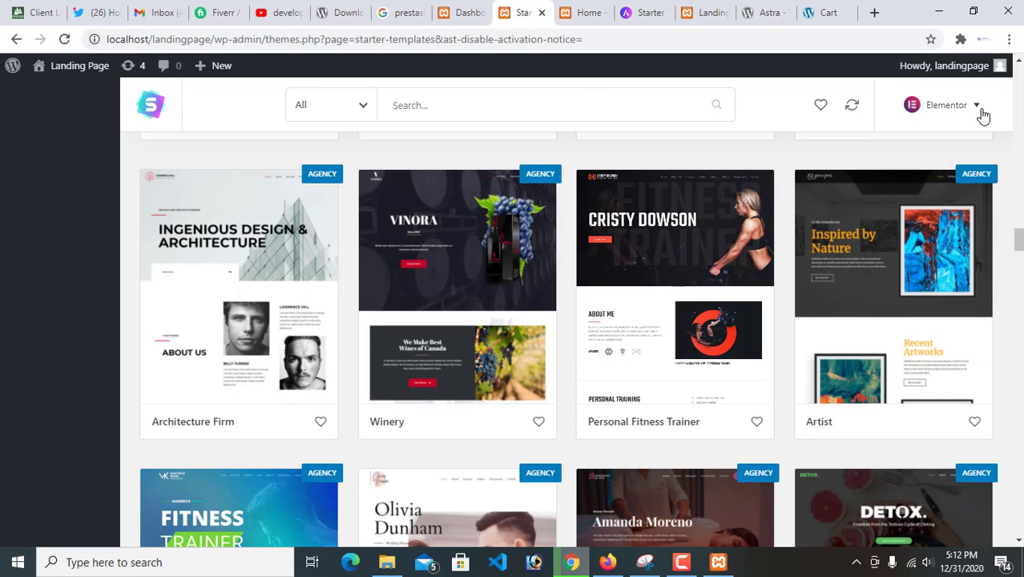
click(982, 116)
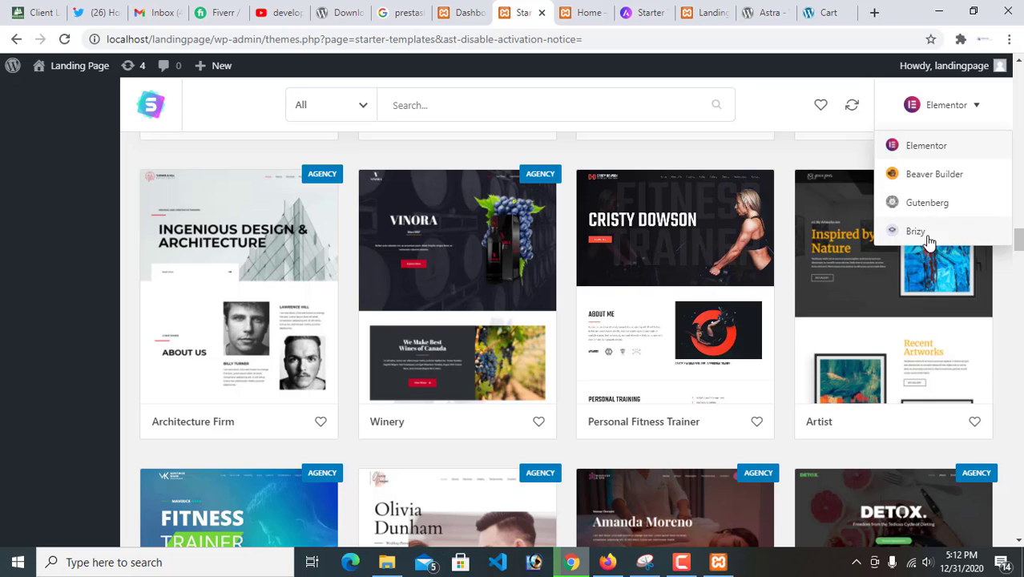
scroll(850, 85, up, 8)
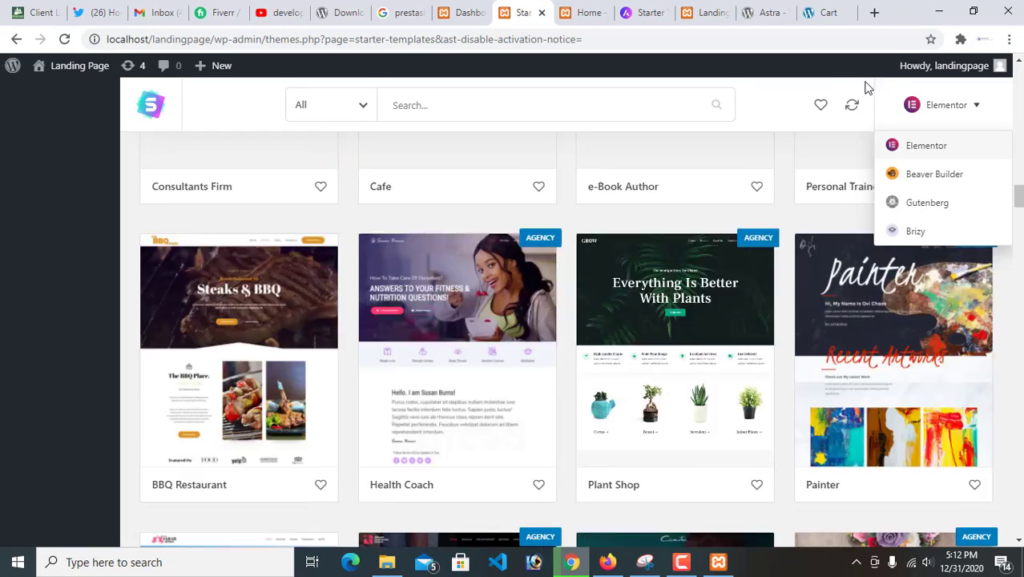
click(183, 117)
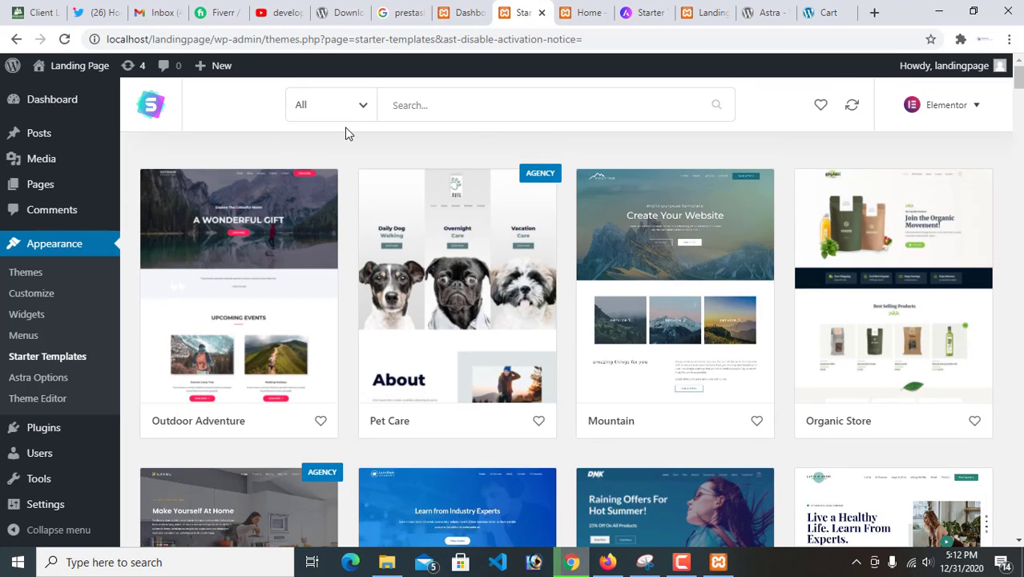
Return to the rajshahihat.com cart, proceed to checkout and look over the billing details form
click(650, 12)
click(717, 11)
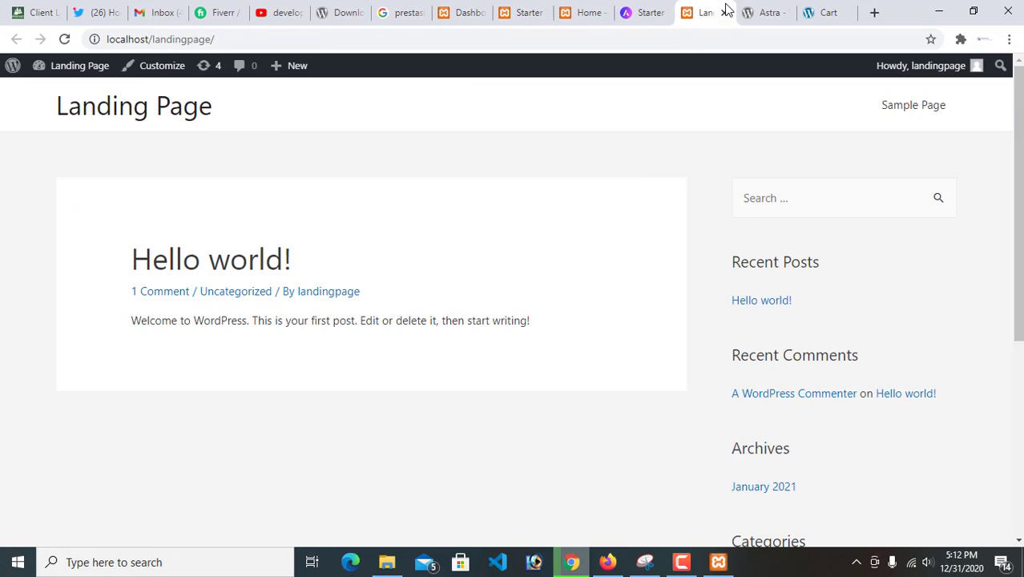
click(766, 12)
click(823, 13)
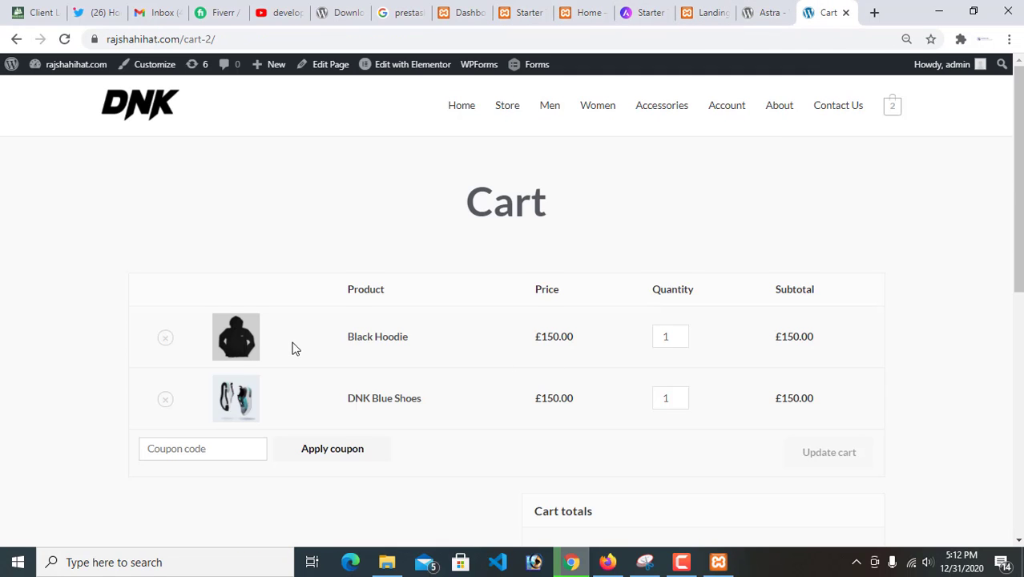
scroll(309, 345, down, 1)
scroll(769, 280, down, 4)
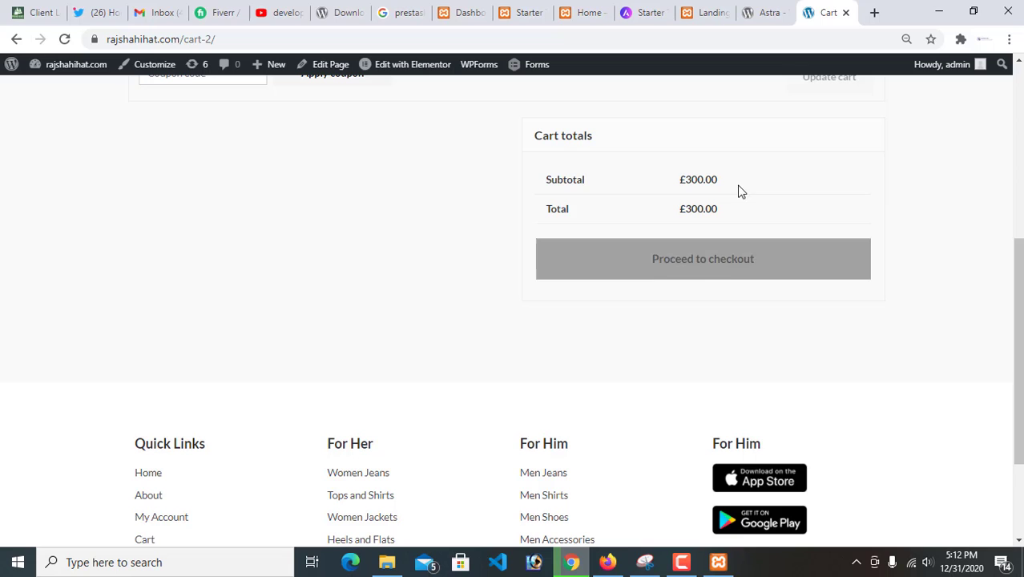
click(757, 258)
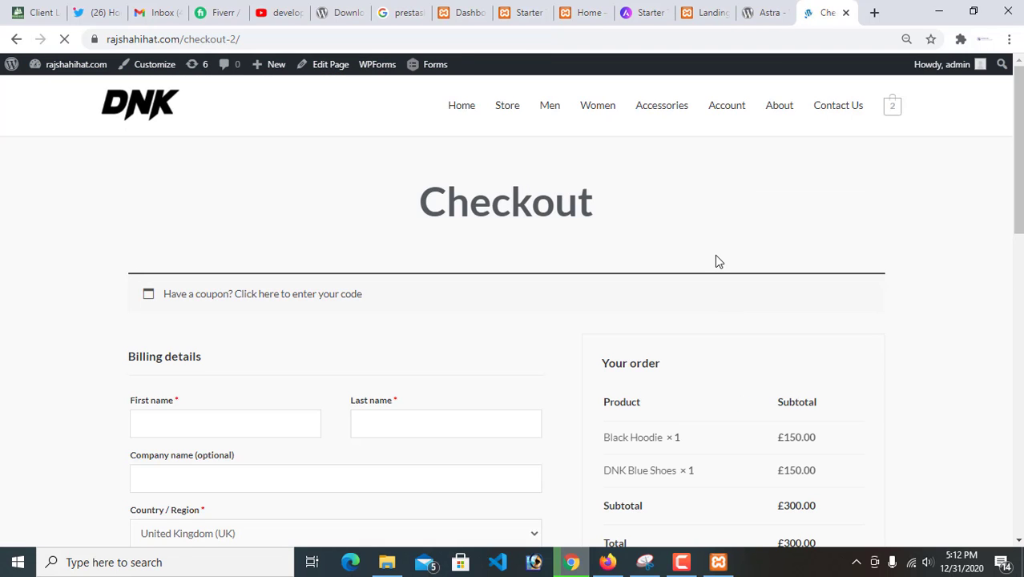
scroll(610, 437, down, 8)
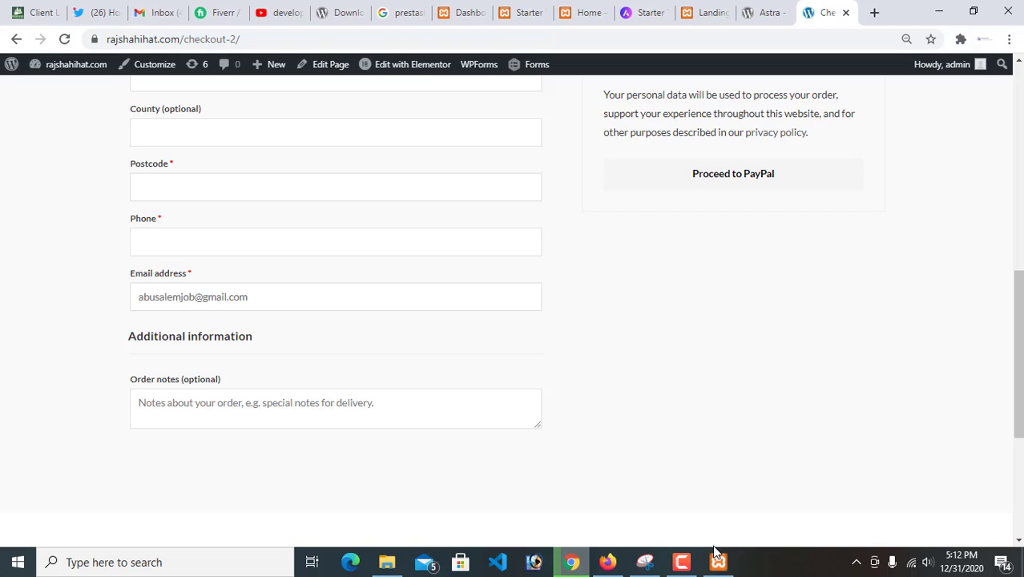
mouse_move(691, 566)
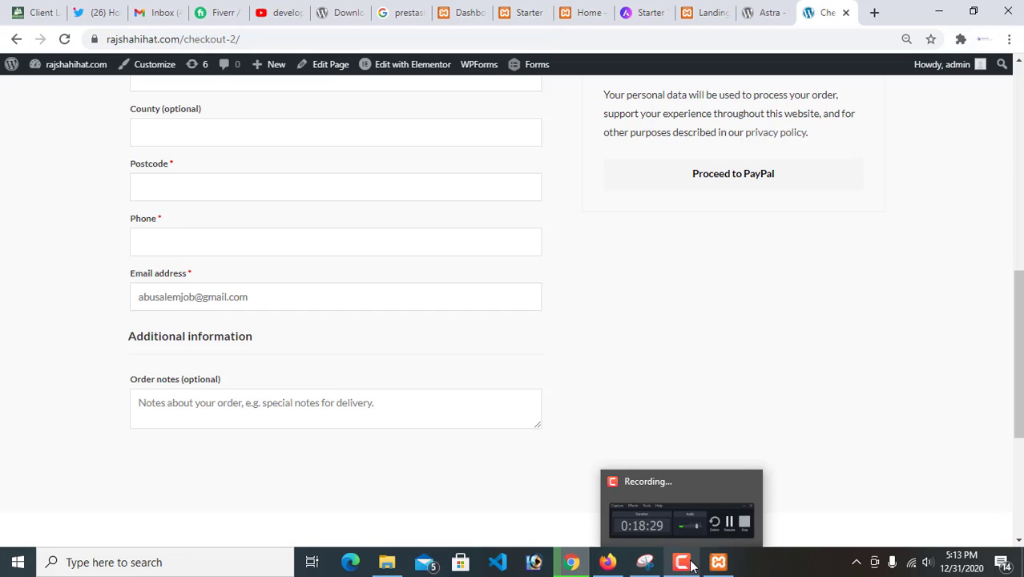
click(694, 526)
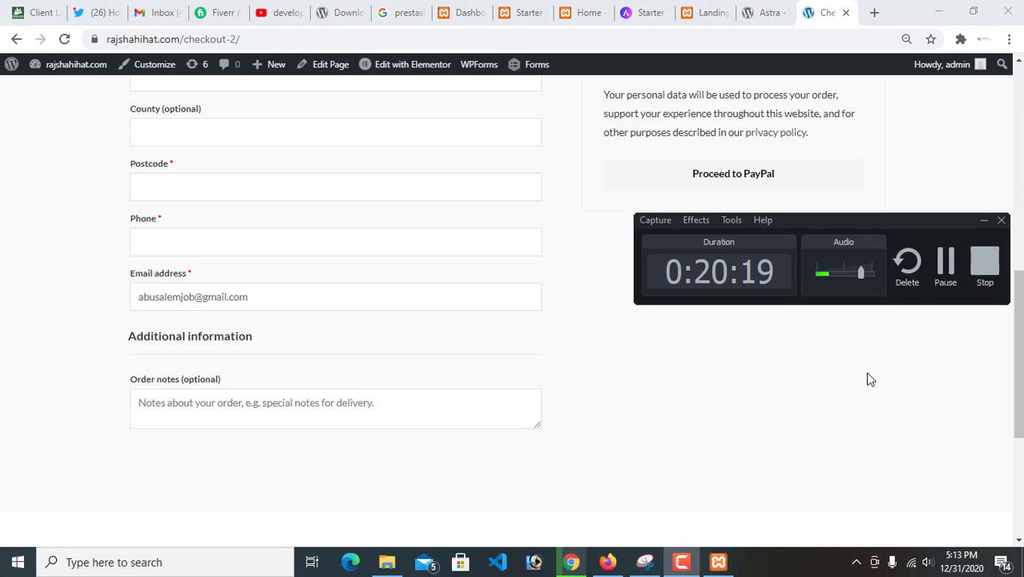